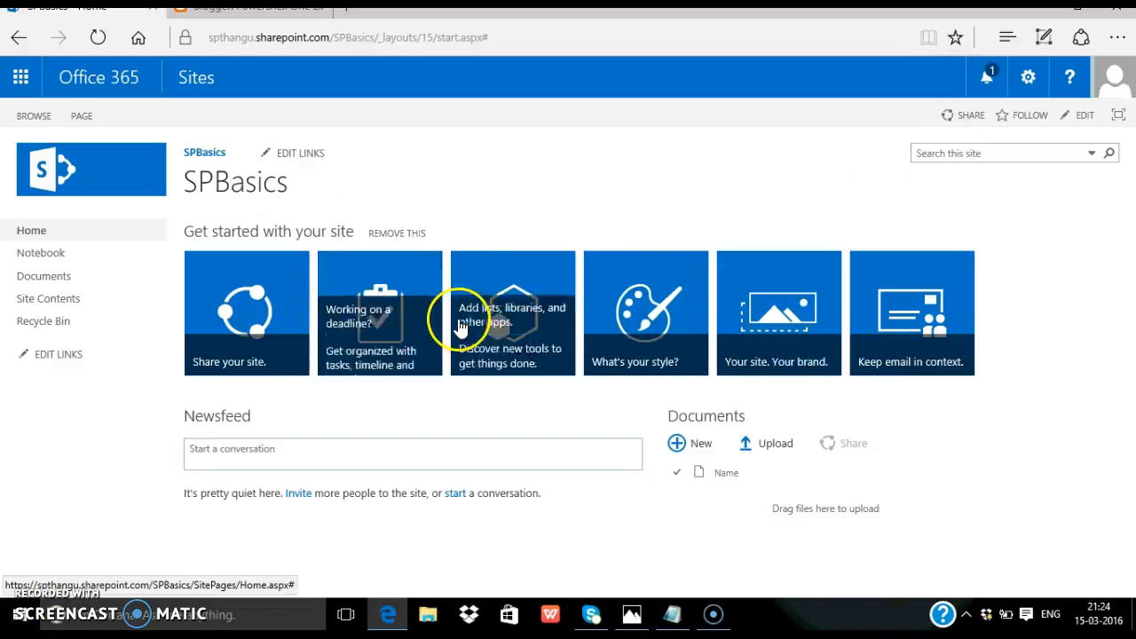
# Step: Open the page for adding apps to the SPBasics site
pyautogui.click(503, 288)
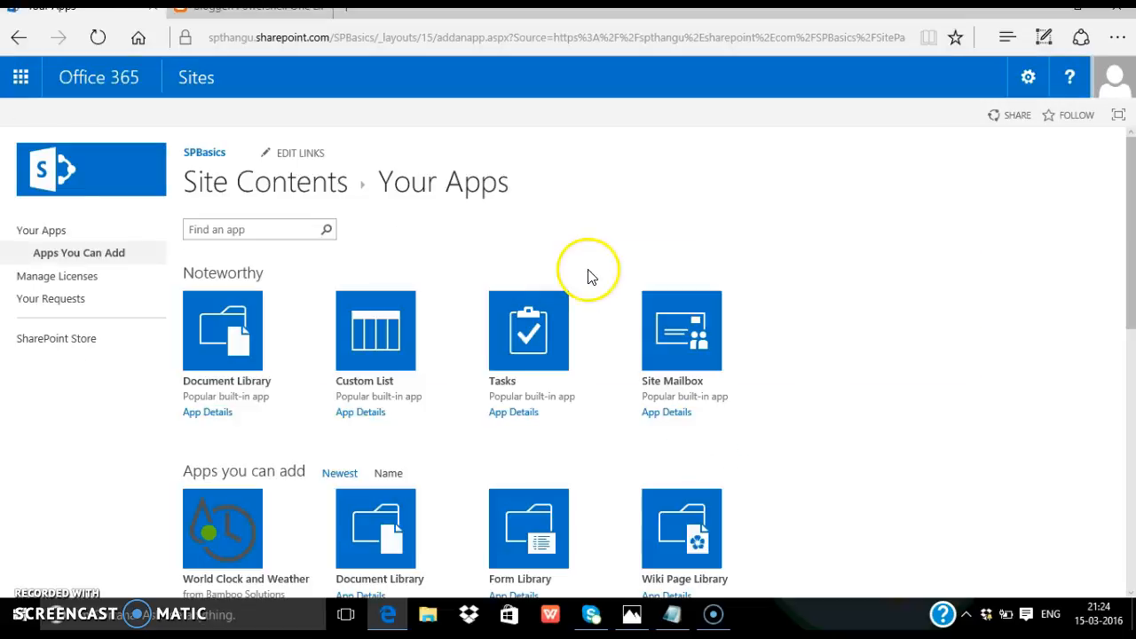
pyautogui.click(1027, 79)
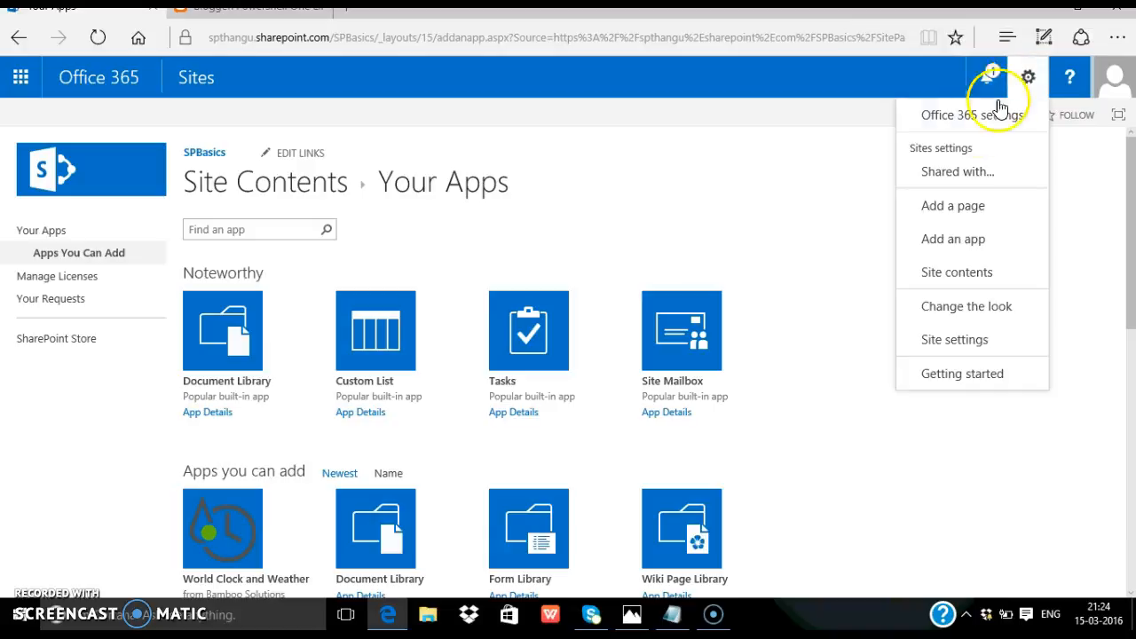
pyautogui.click(934, 249)
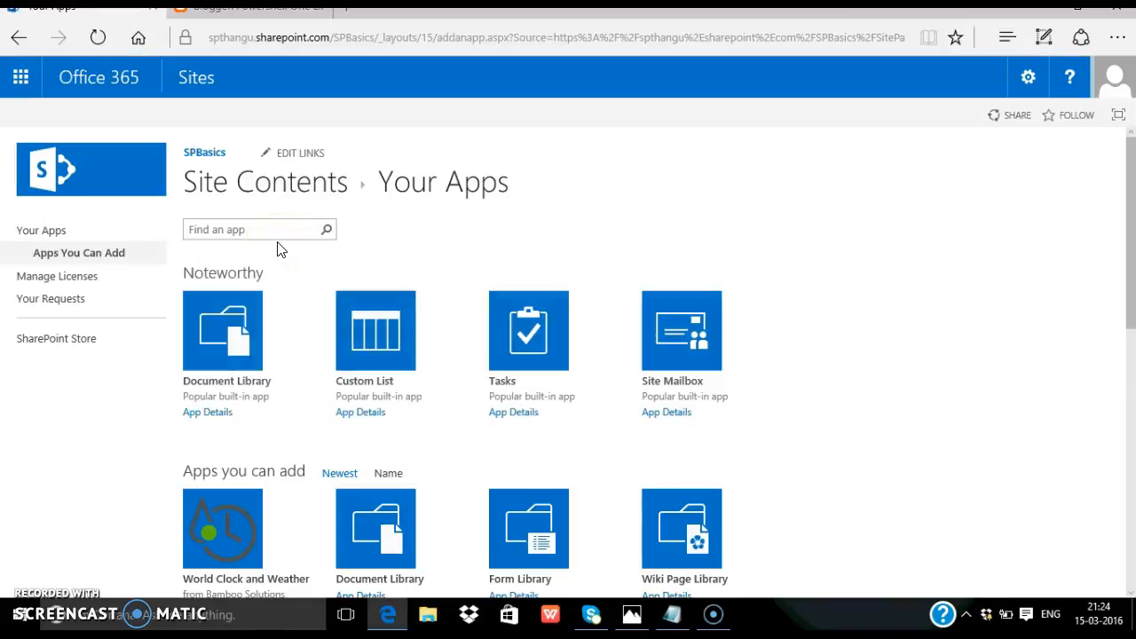
# Step: Examine the library and list apps that can be added to the site, across both pages of the catalogue
pyautogui.click(359, 348)
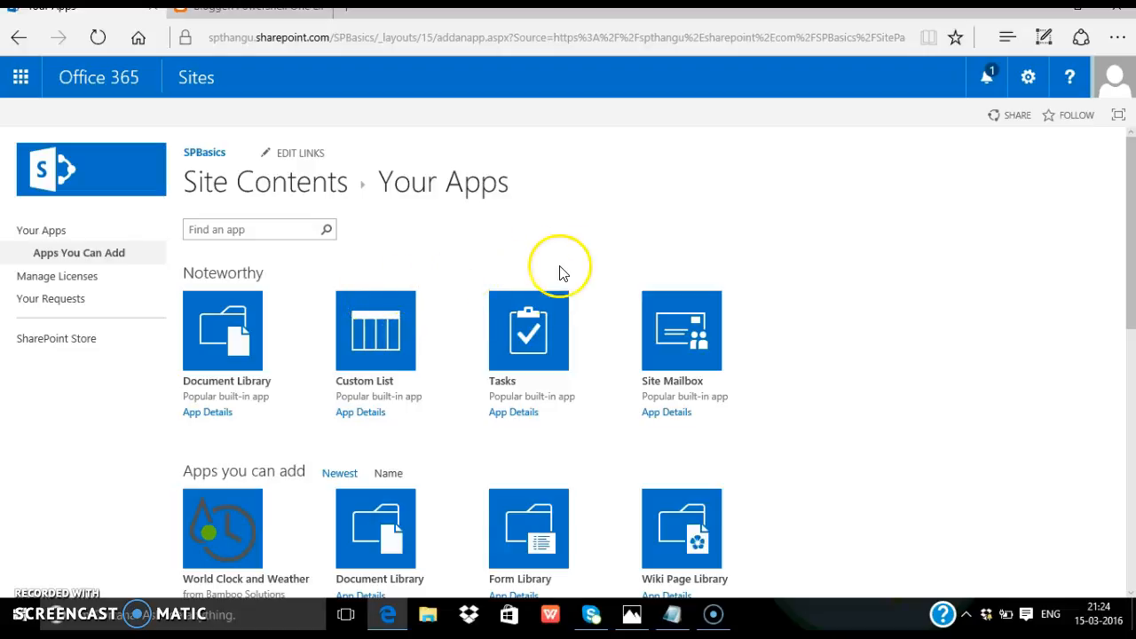
pyautogui.scroll(-1, 560, 266)
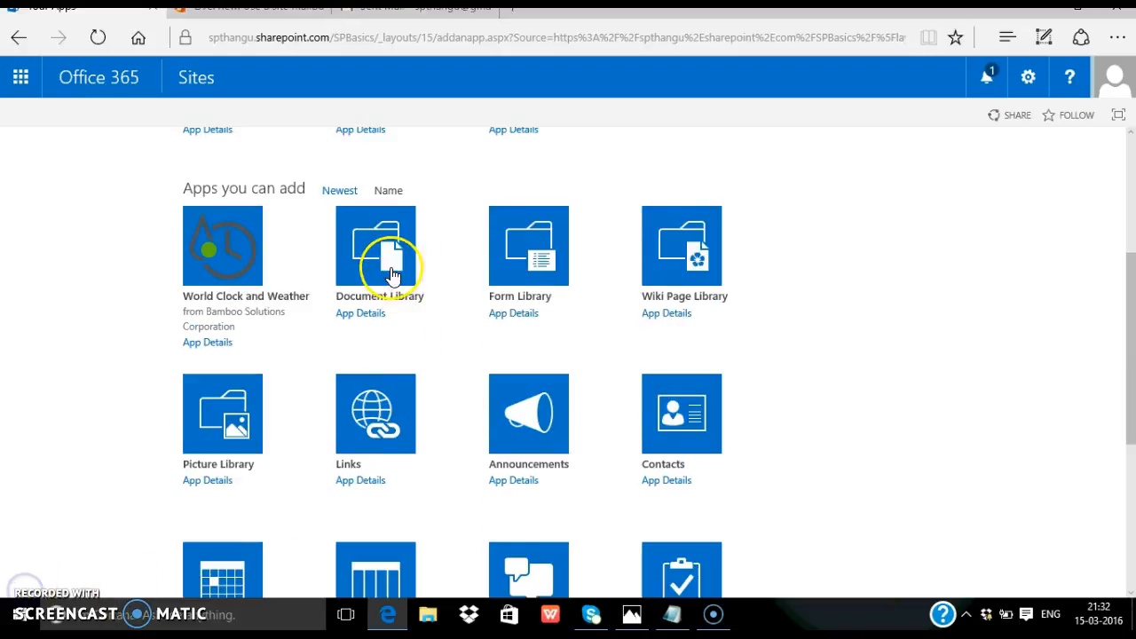
pyautogui.click(382, 271)
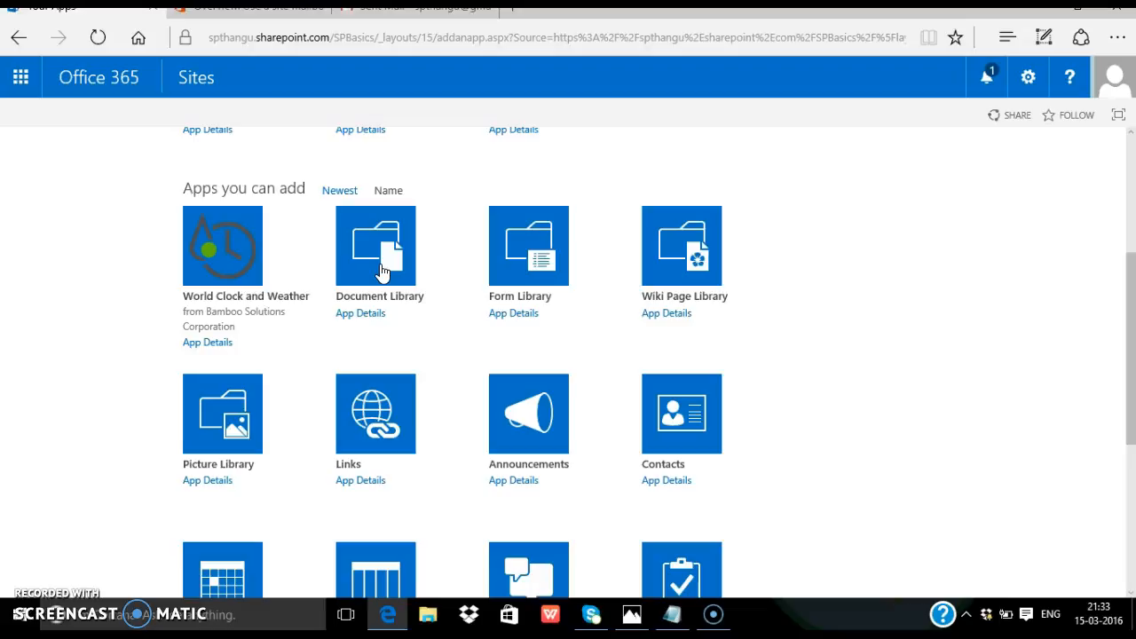
pyautogui.click(538, 270)
pyautogui.click(667, 444)
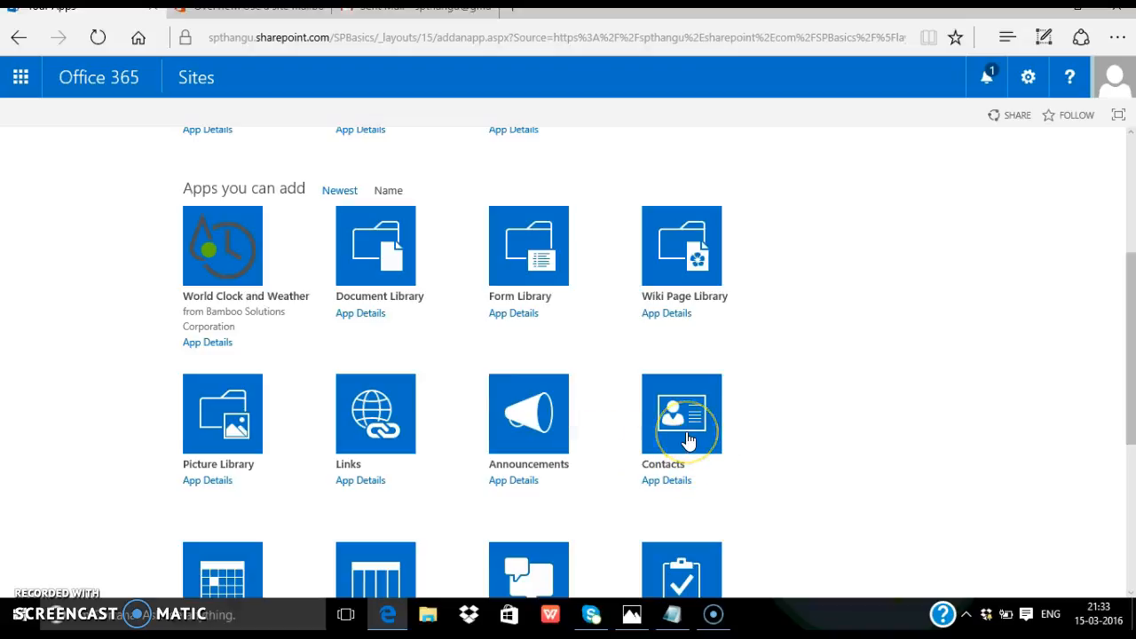
pyautogui.scroll(-3, 746, 261)
pyautogui.click(668, 211)
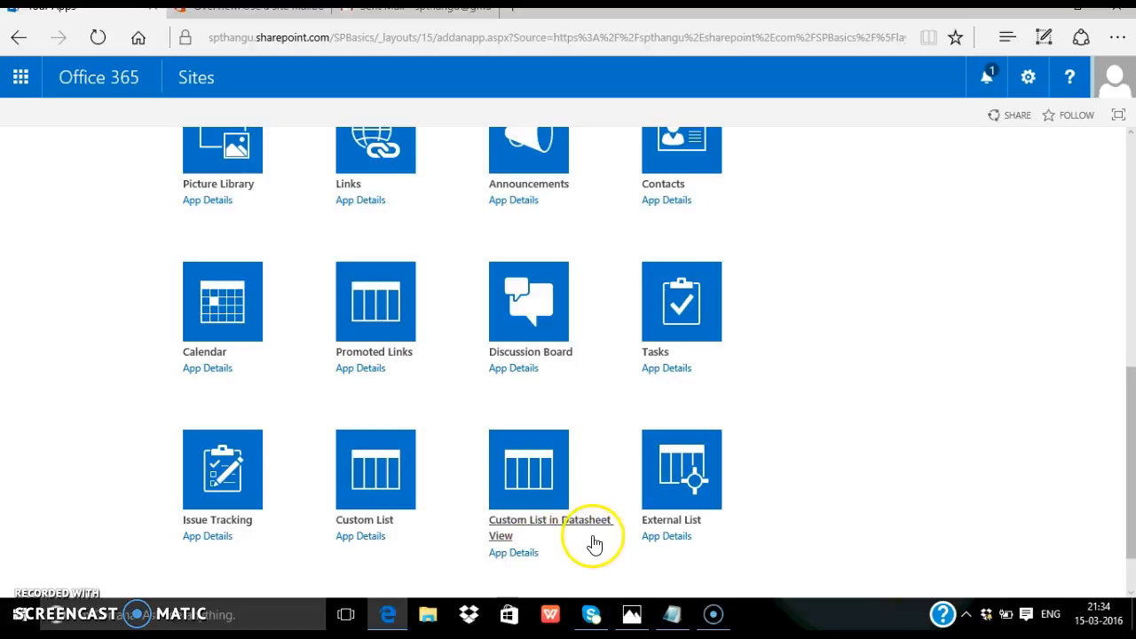
pyautogui.scroll(-1, 593, 542)
pyautogui.scroll(-1, 594, 544)
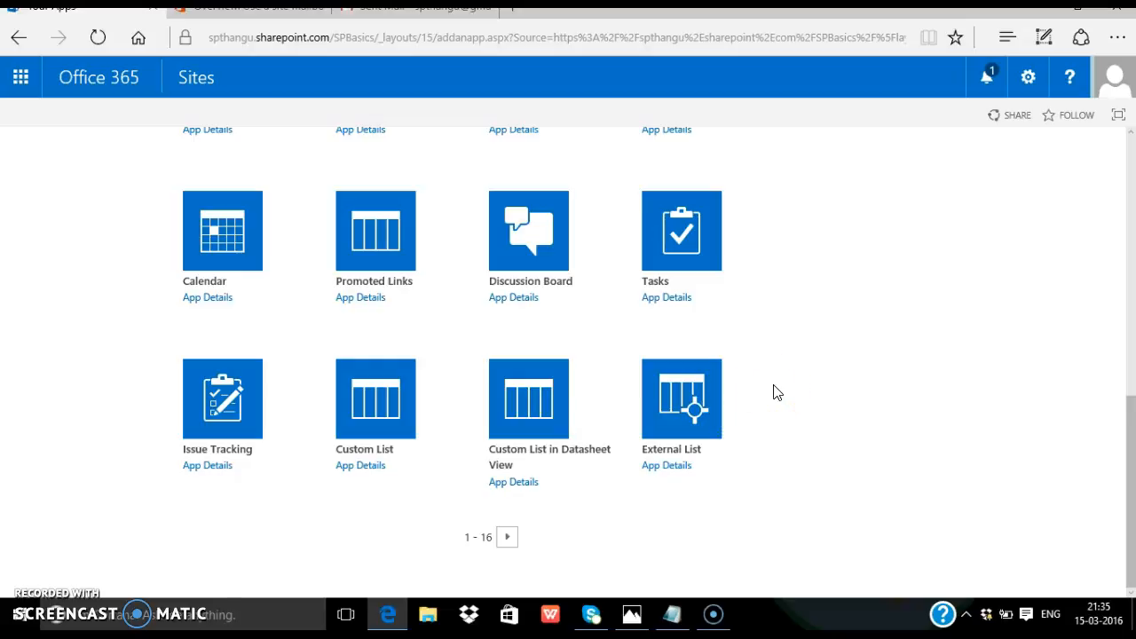
pyautogui.click(508, 538)
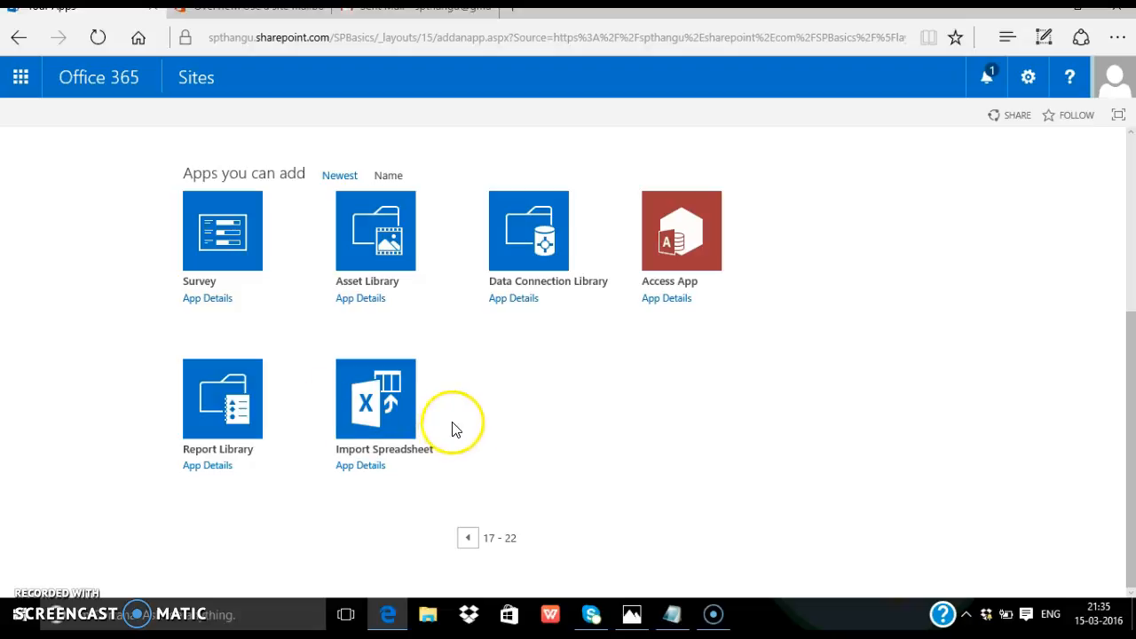
pyautogui.click(468, 538)
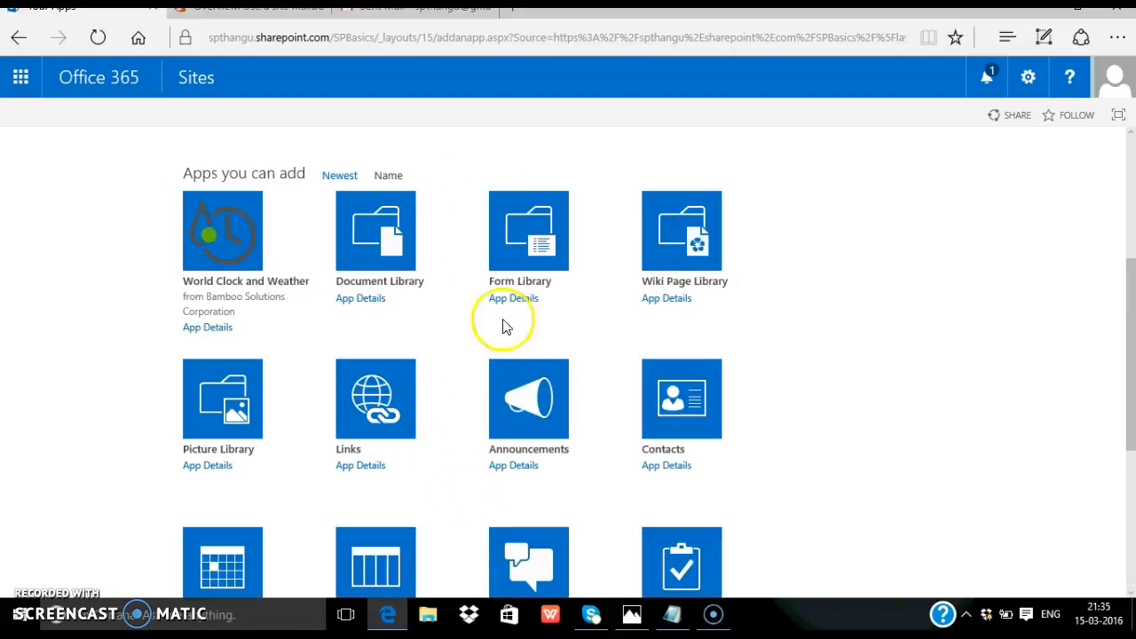
pyautogui.scroll(2, 384, 266)
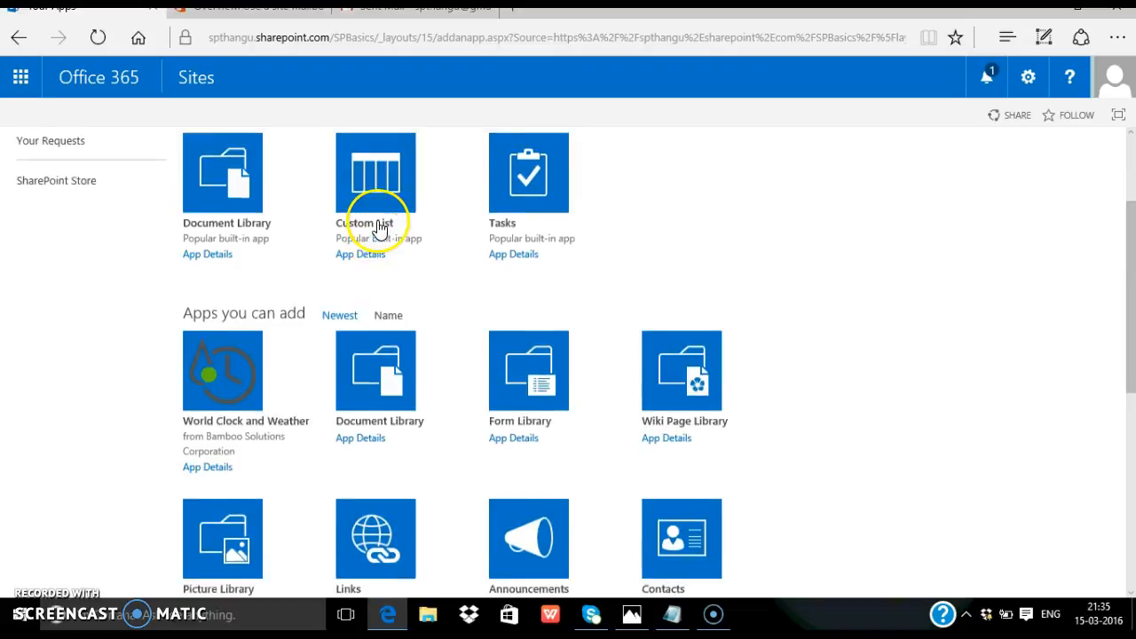
# Step: Add a Document Library app named PowershellBasicsinSharePoint to the site
pyautogui.click(376, 385)
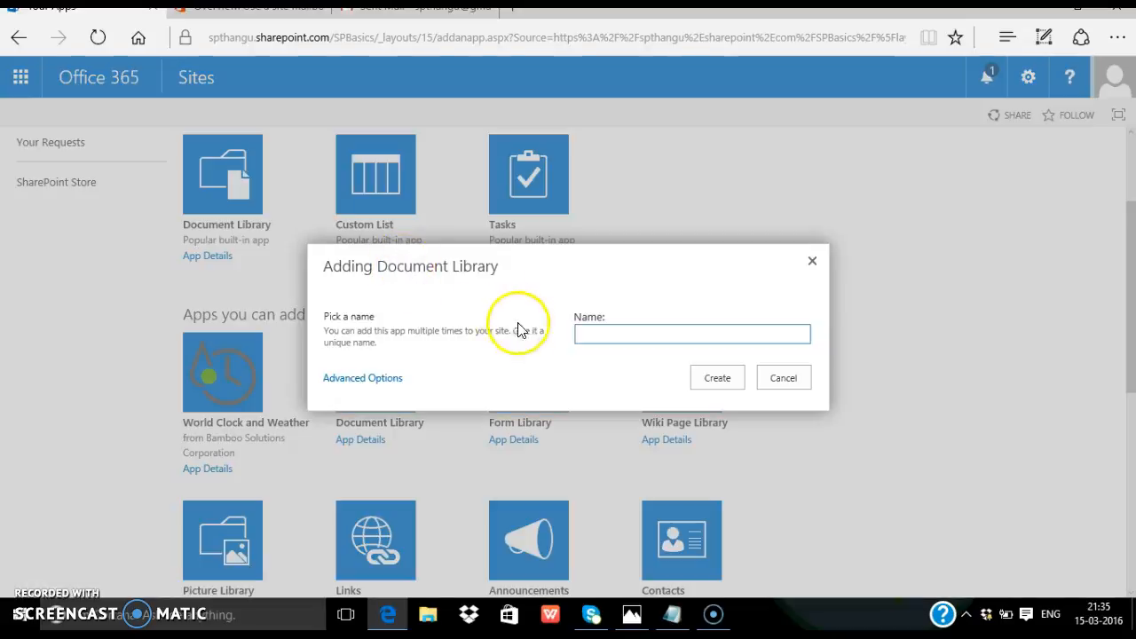
pyautogui.click(594, 336)
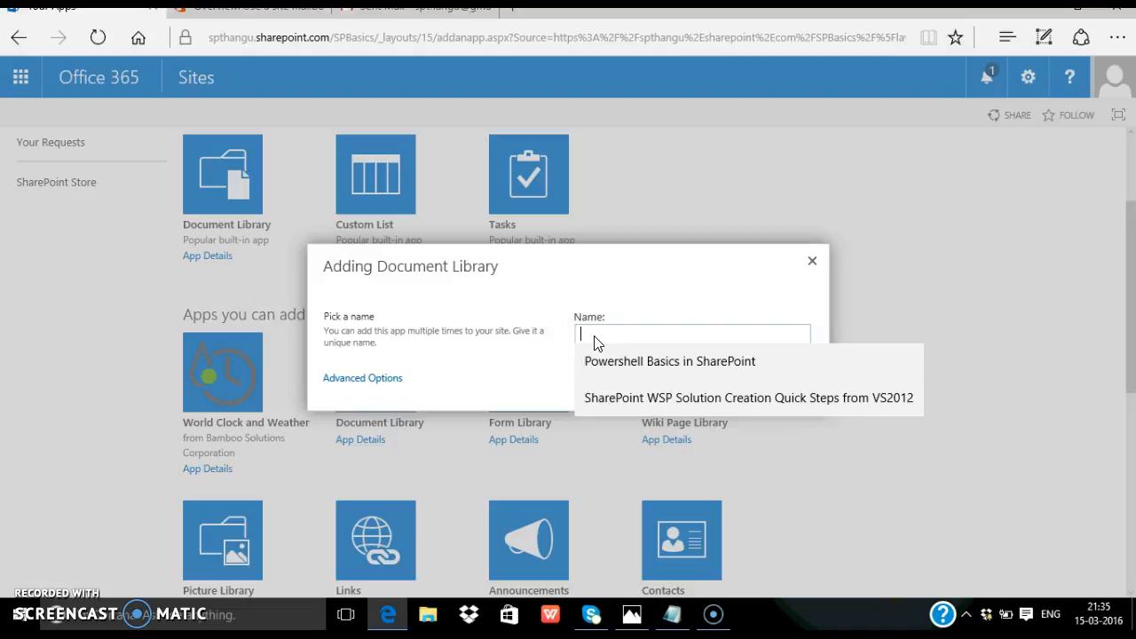
pyautogui.write('Basics')
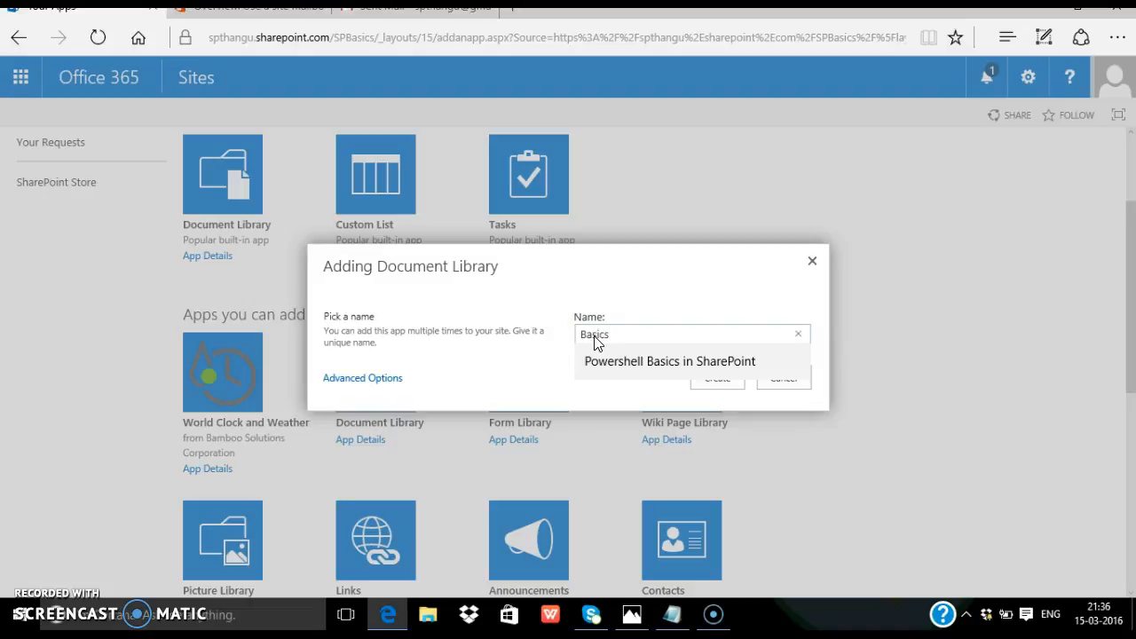
pyautogui.click(600, 345)
pyautogui.click(603, 363)
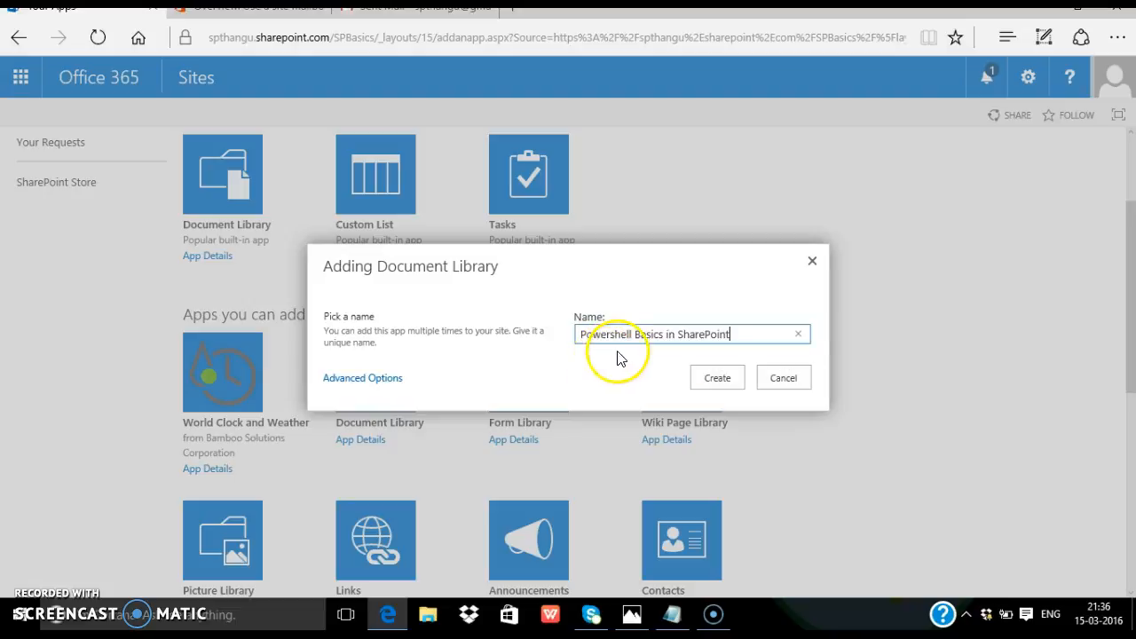
pyautogui.click(637, 339)
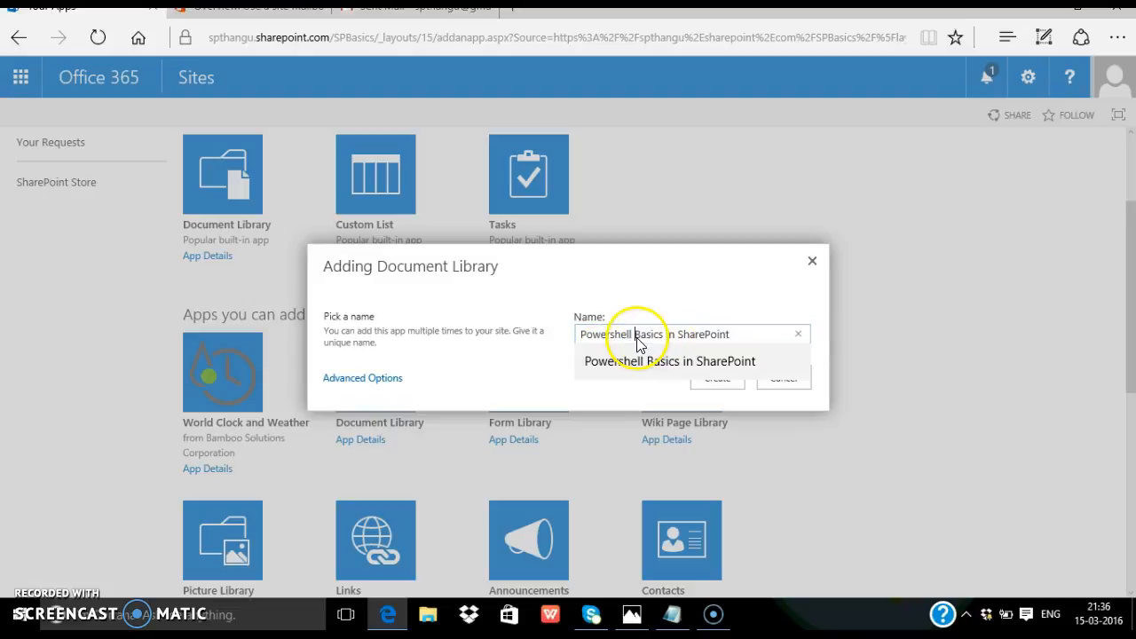
pyautogui.press('BackSpace')
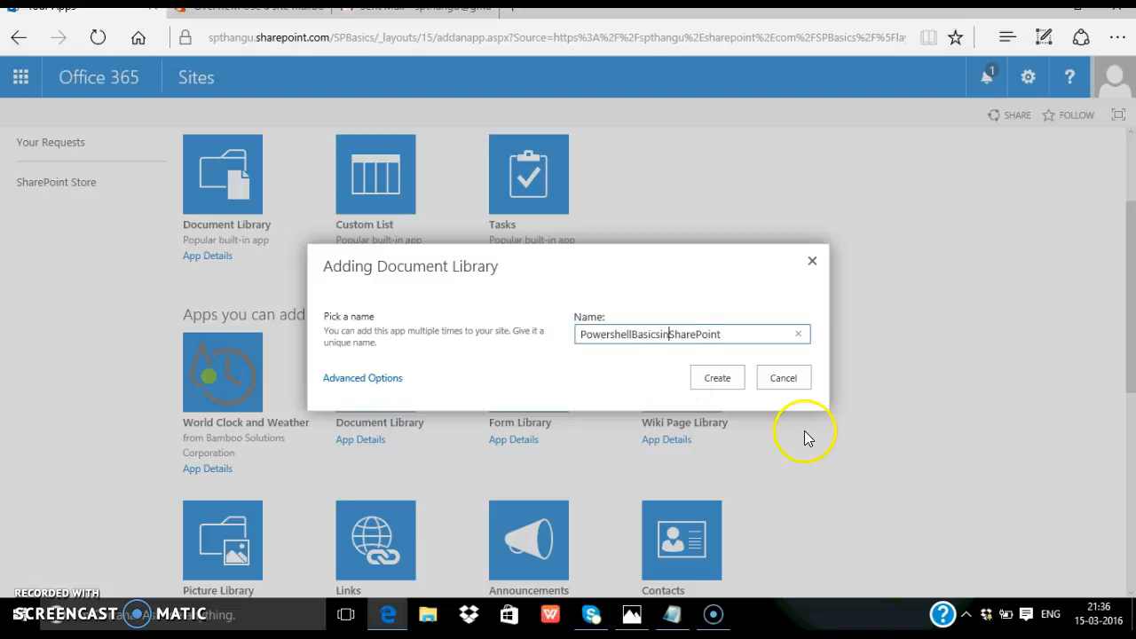
pyautogui.click(716, 377)
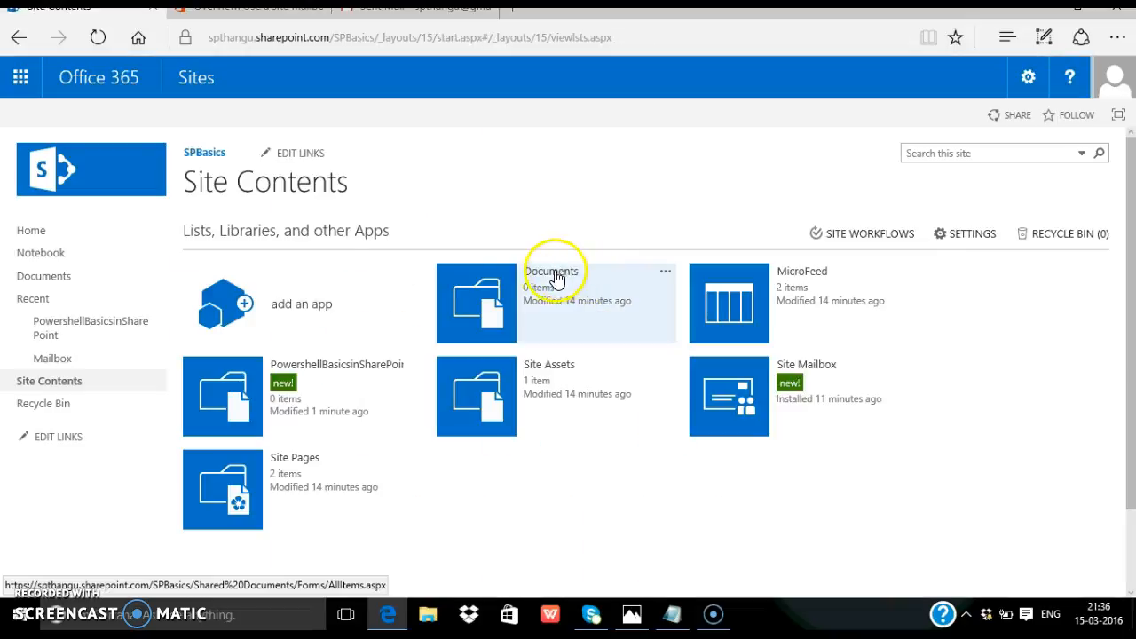
# Step: Open the PowershellBasicsinSharePoint library and upload SharePointWithPowerShell.pptx into it from the Basics folder in File Explorer
pyautogui.scroll(-1, 431, 326)
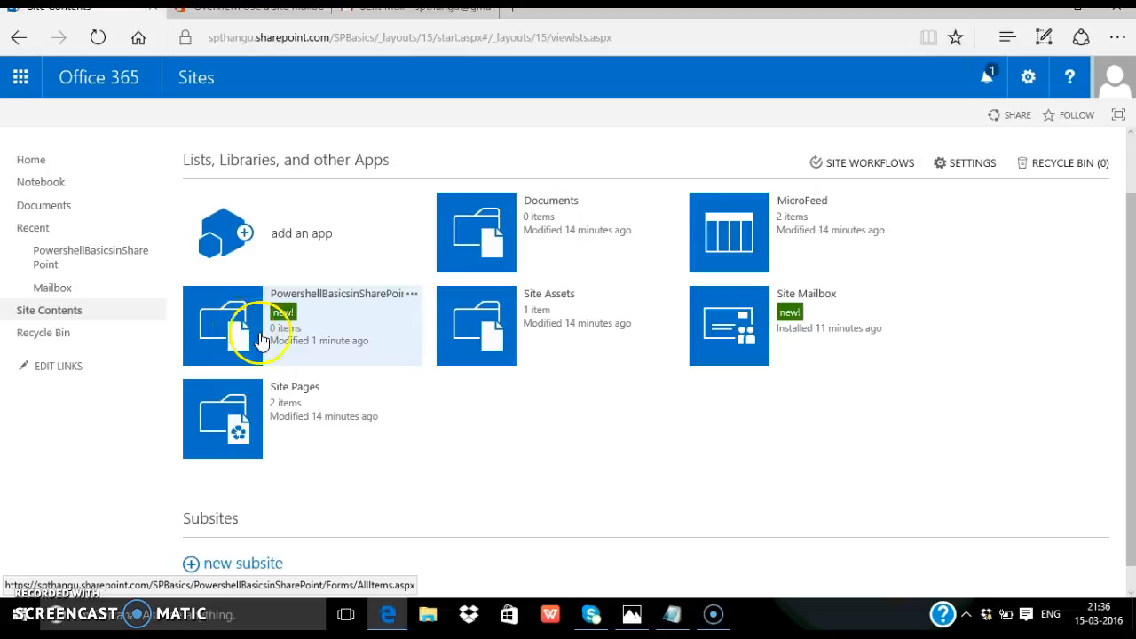
pyautogui.click(262, 340)
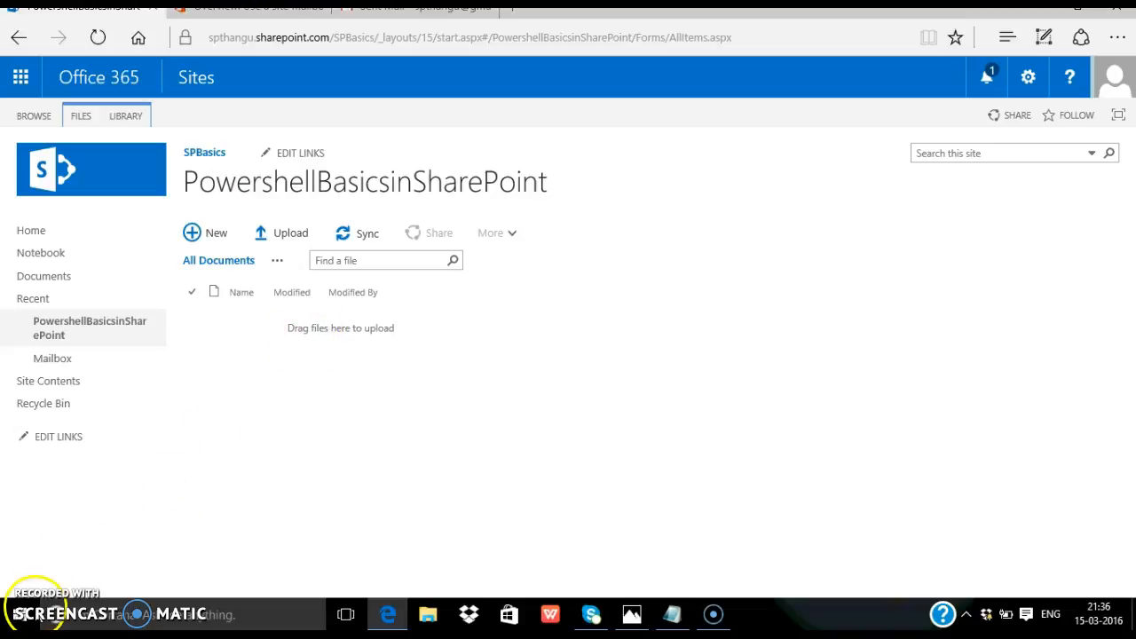
pyautogui.click(427, 614)
pyautogui.moveTo(693, 518); pyautogui.dragTo(369, 398)
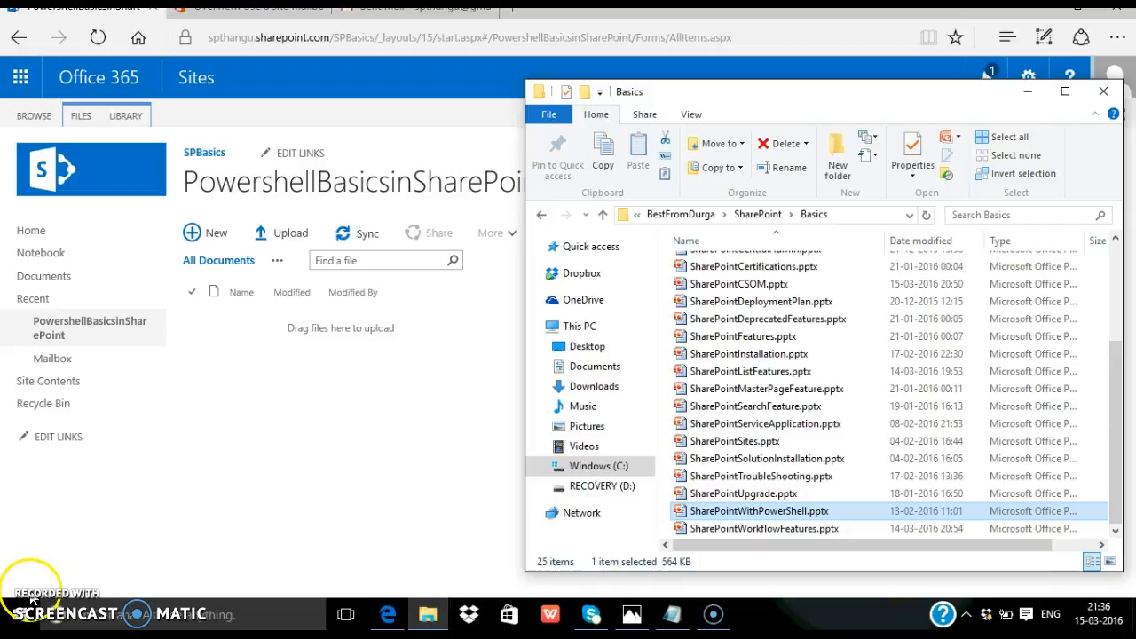
pyautogui.click(1026, 91)
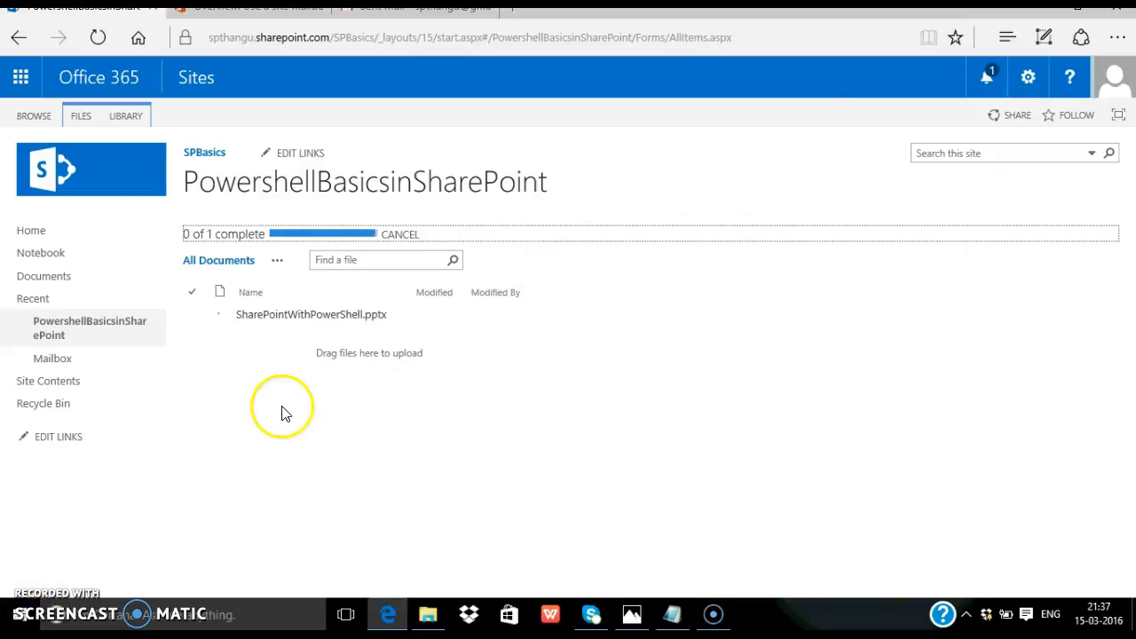
# Step: View the library's Add a document dialog and close it without choosing a file
pyautogui.click(287, 317)
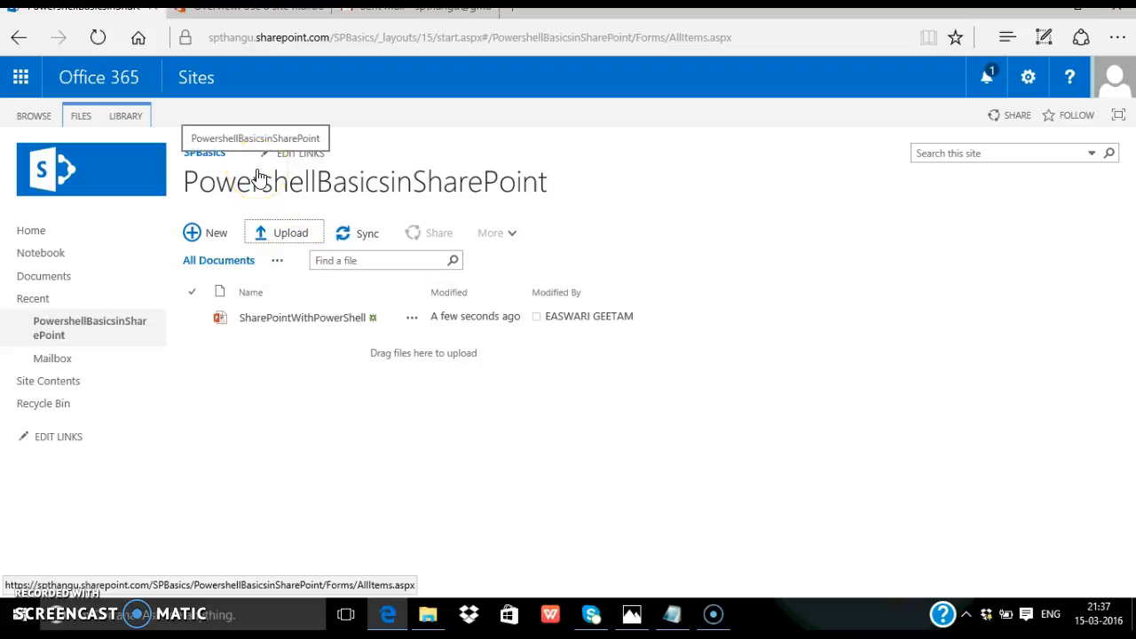
pyautogui.click(264, 233)
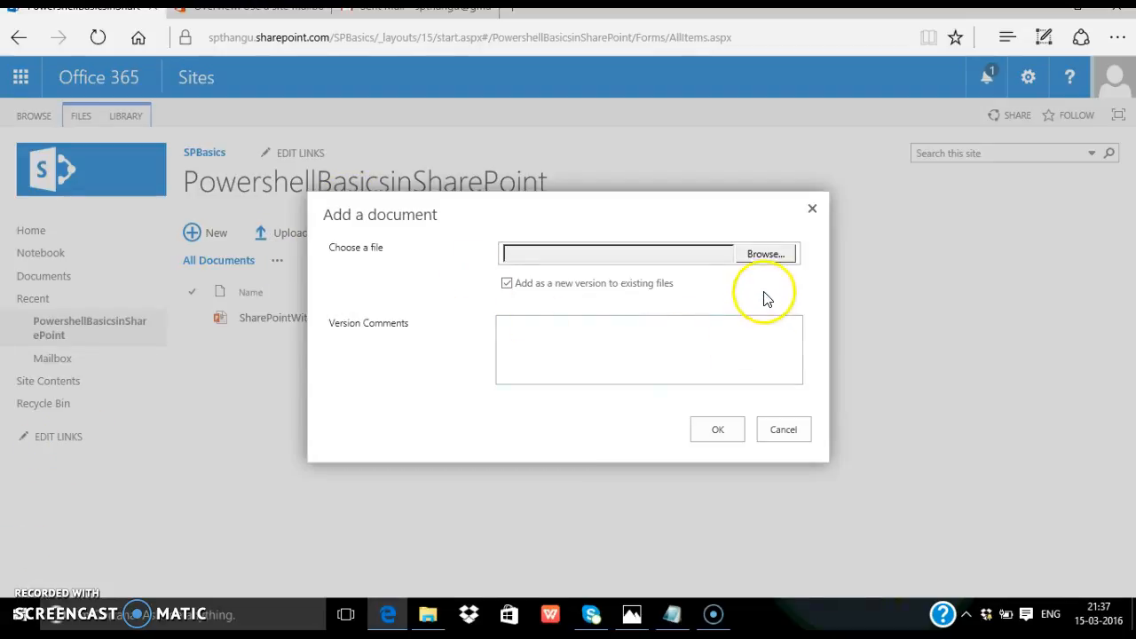
pyautogui.click(763, 424)
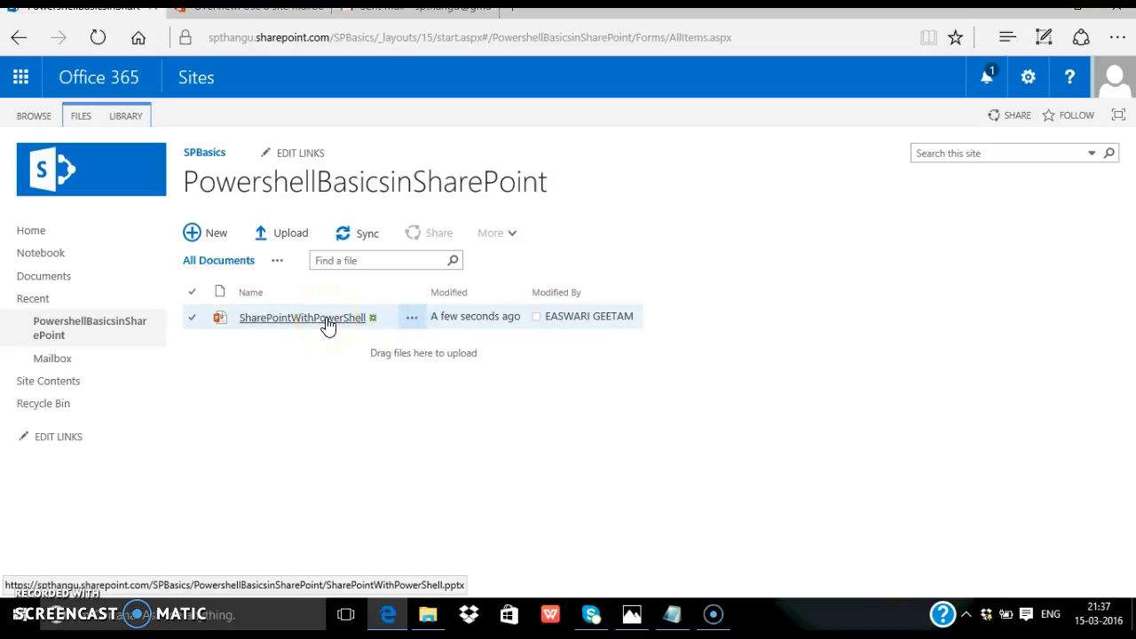
# Step: Preview the SharePointWithPowerShell presentation in its callout up to slide 5, and close the callout
pyautogui.click(411, 318)
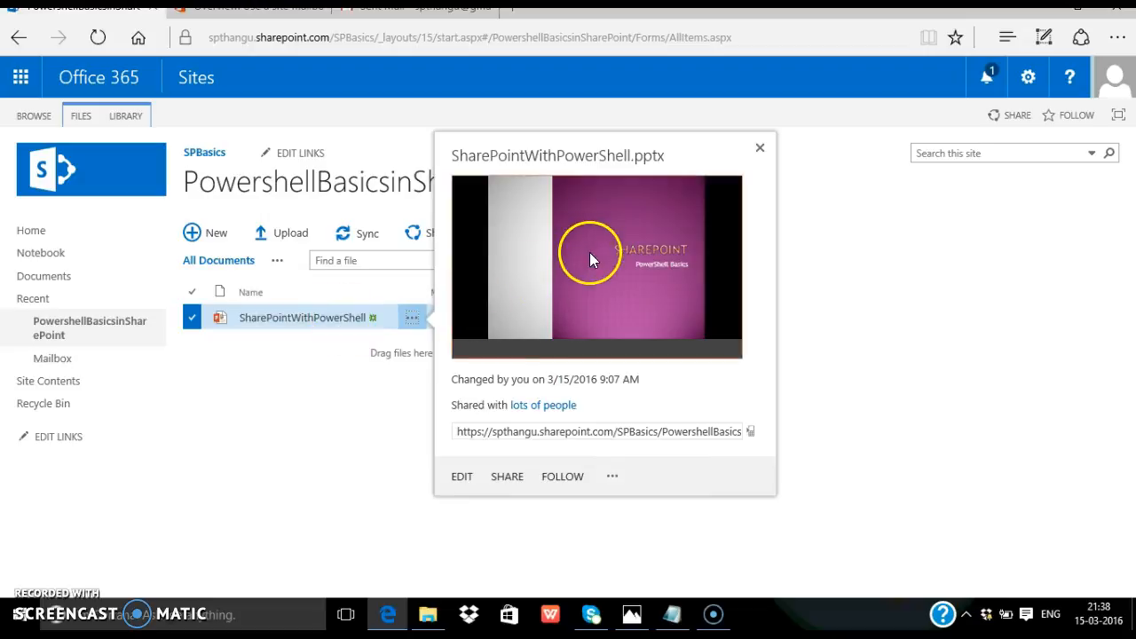
pyautogui.click(647, 349)
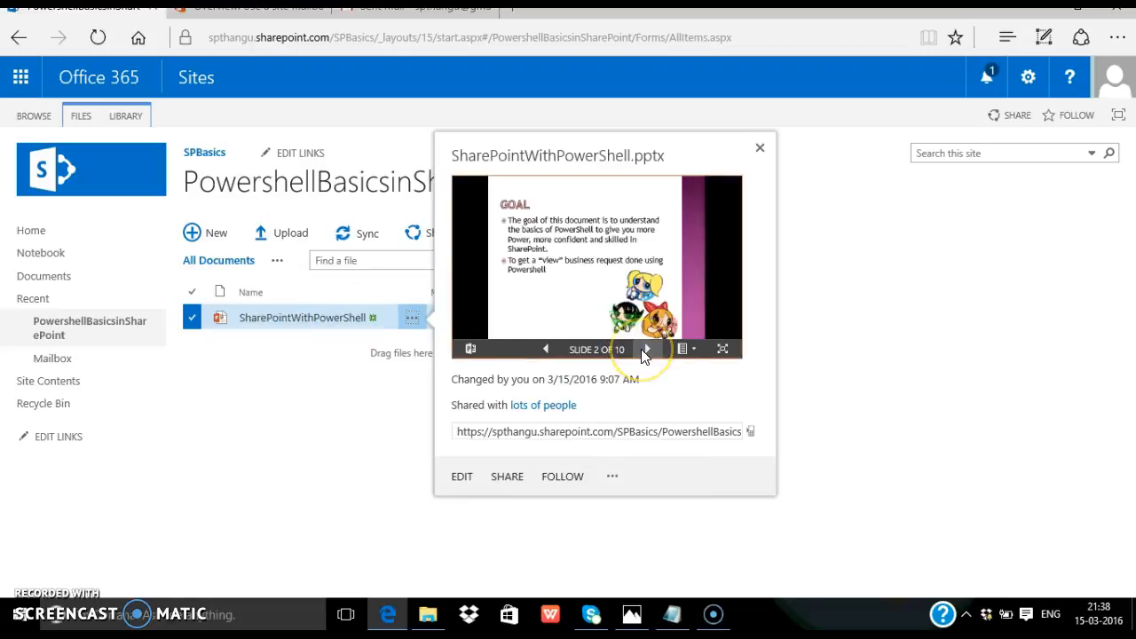
pyautogui.click(645, 352)
pyautogui.click(646, 349)
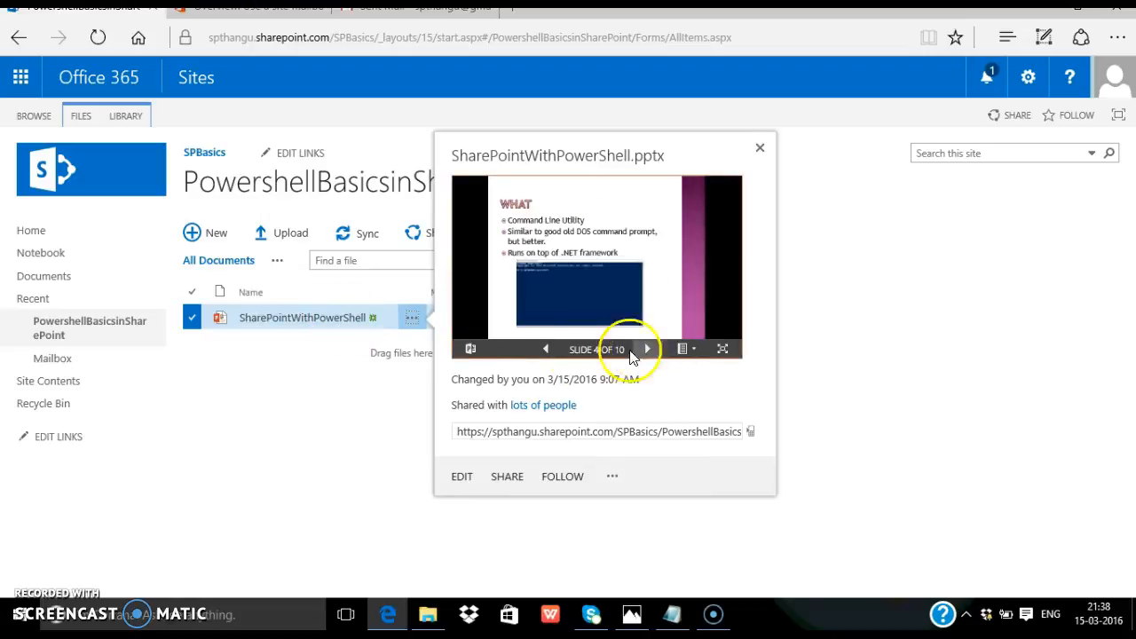
pyautogui.click(652, 347)
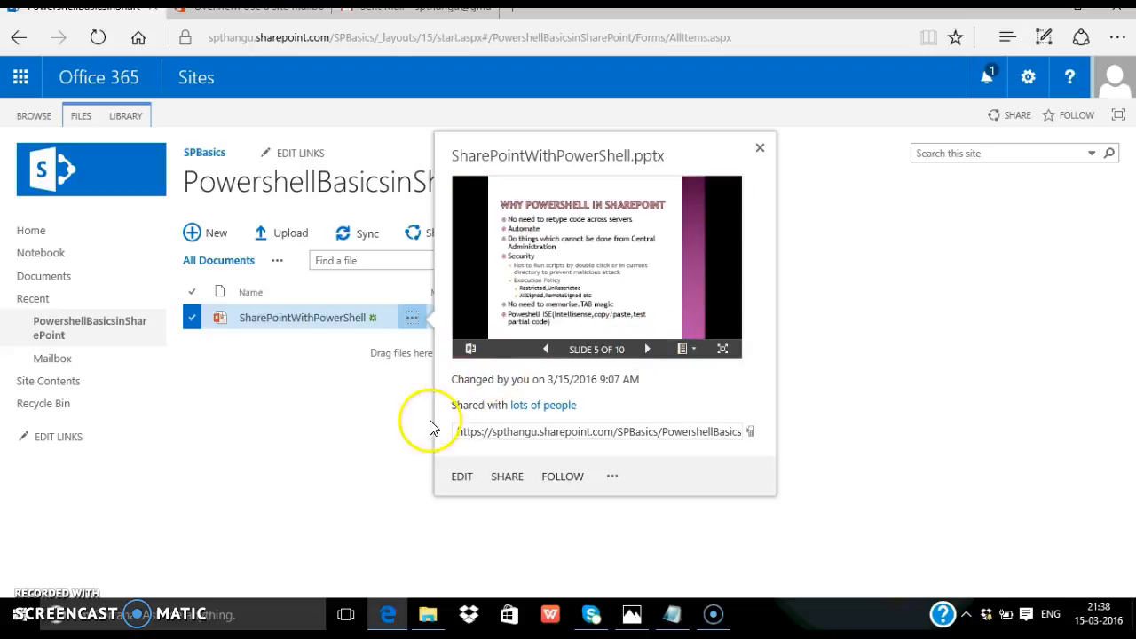
pyautogui.click(343, 424)
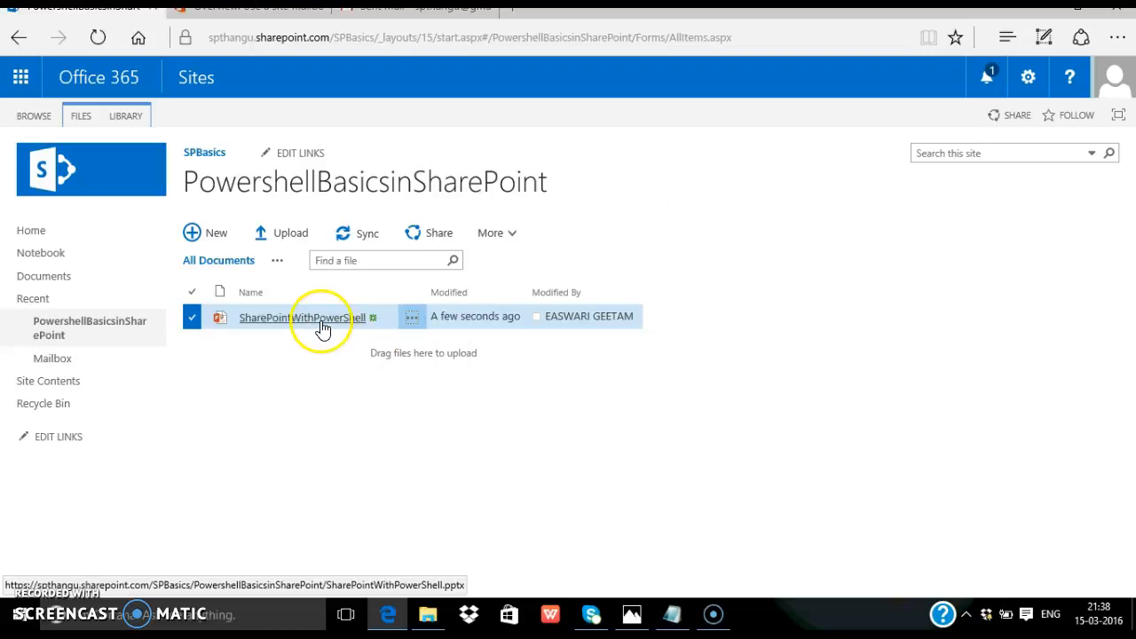
# Step: Open the properties form of the SharePointWithPowerShell presentation from its callout
pyautogui.click(412, 319)
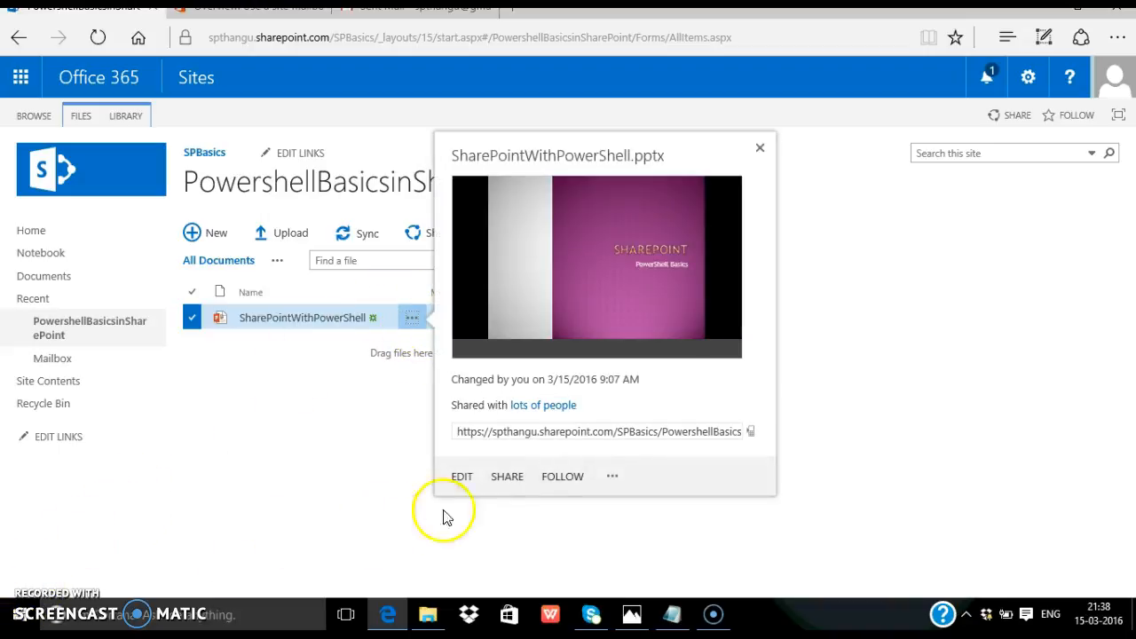
pyautogui.click(461, 479)
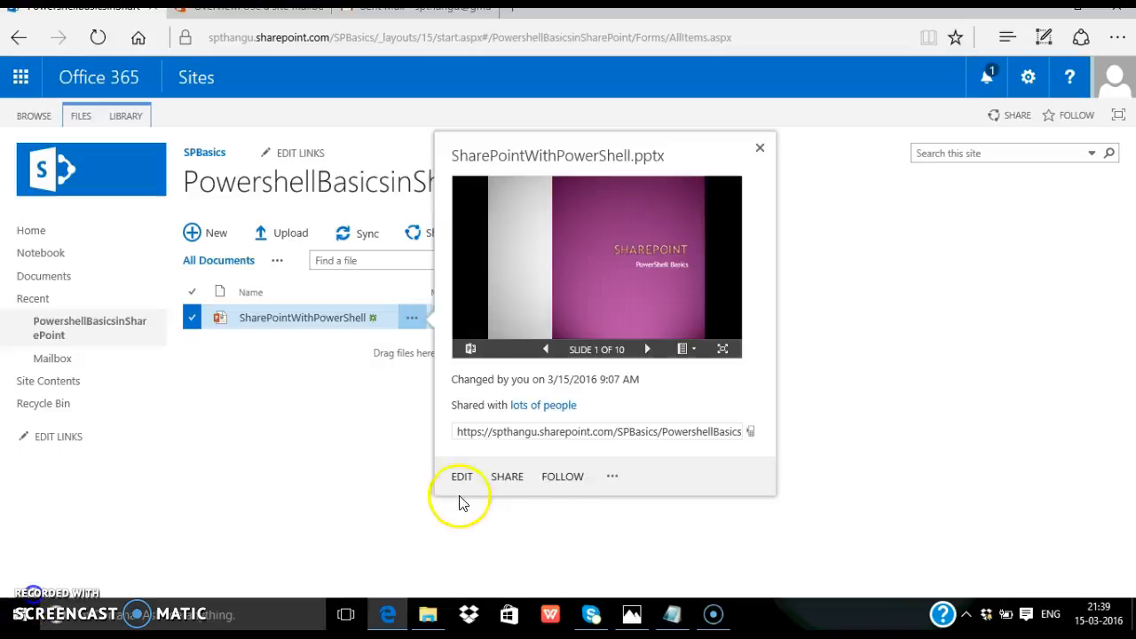
pyautogui.click(612, 480)
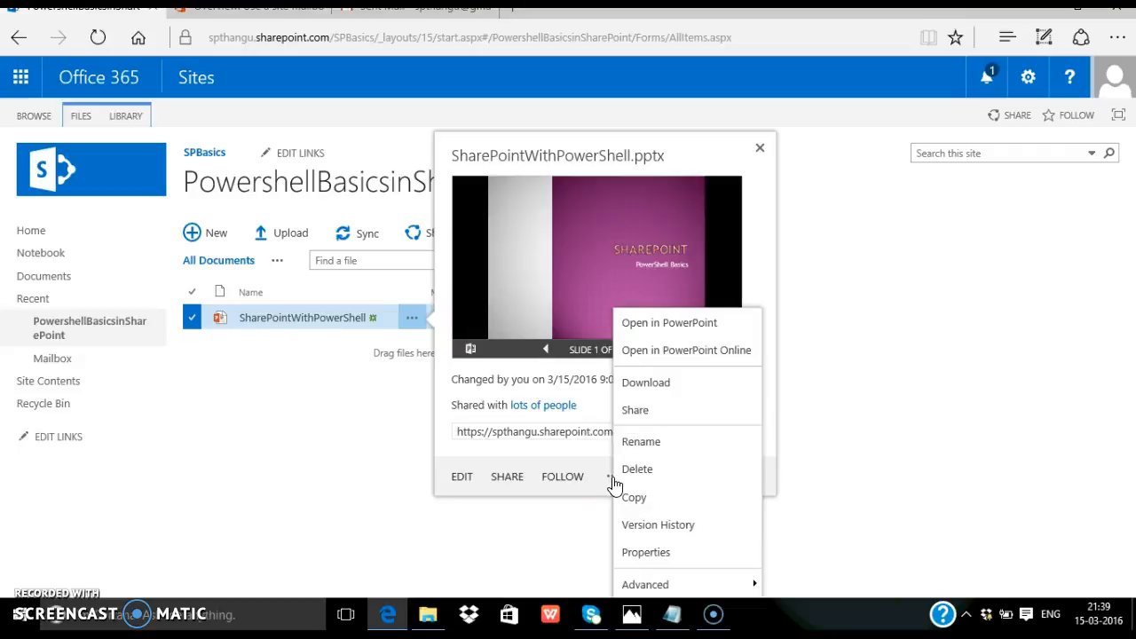
pyautogui.click(640, 550)
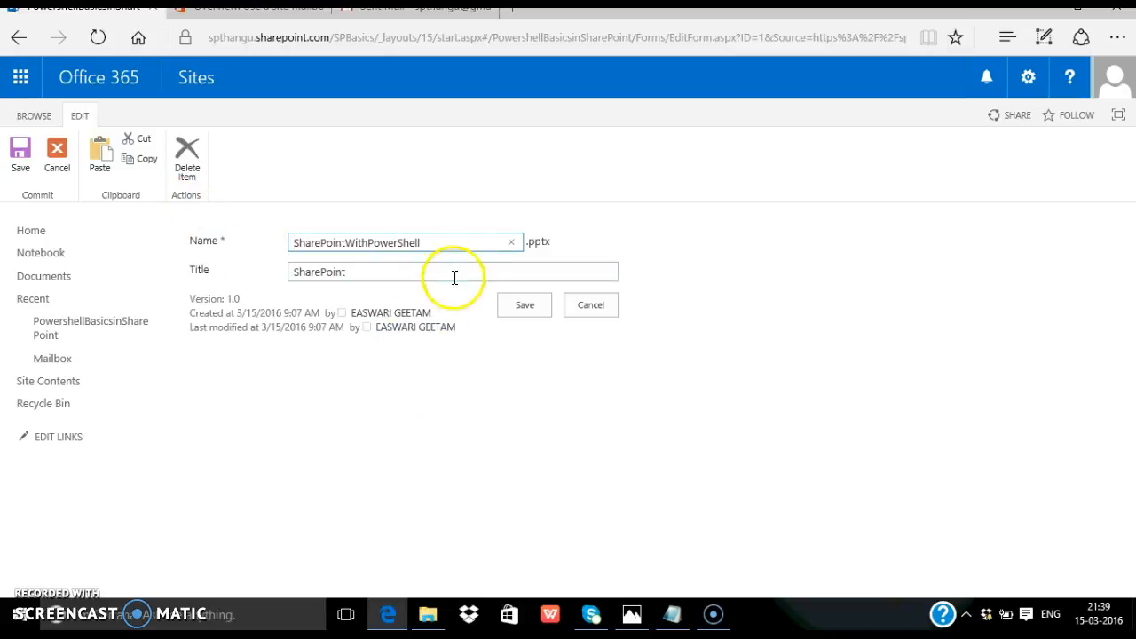
# Step: Delete the SharePointWithPowerShell presentation from its properties form, sending it to the site Recycle Bin
pyautogui.click(190, 173)
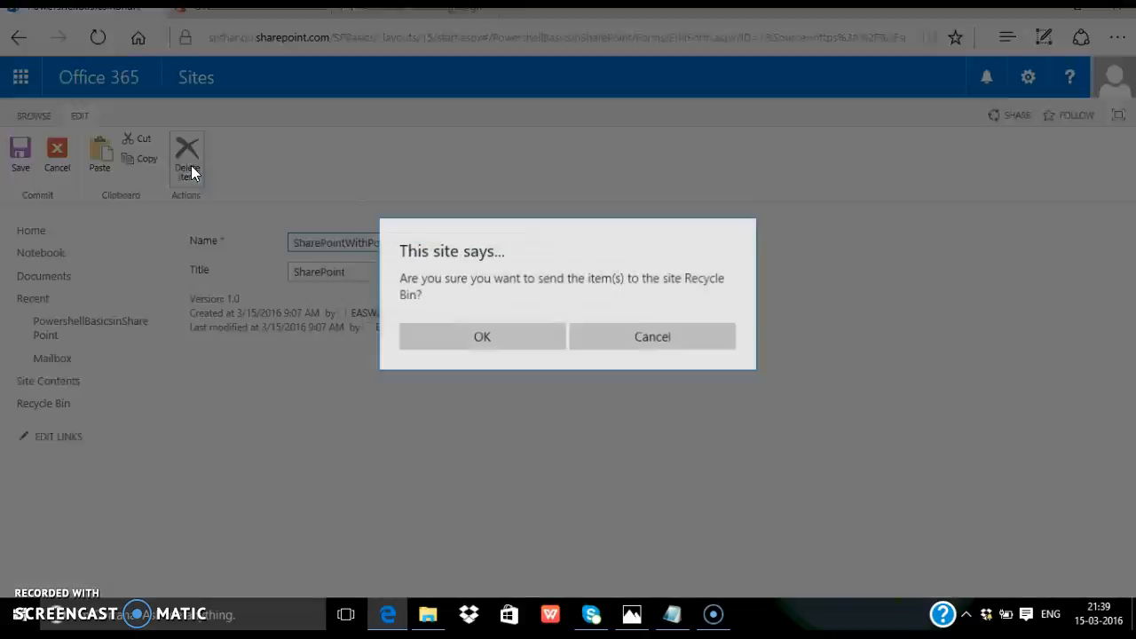
pyautogui.click(438, 340)
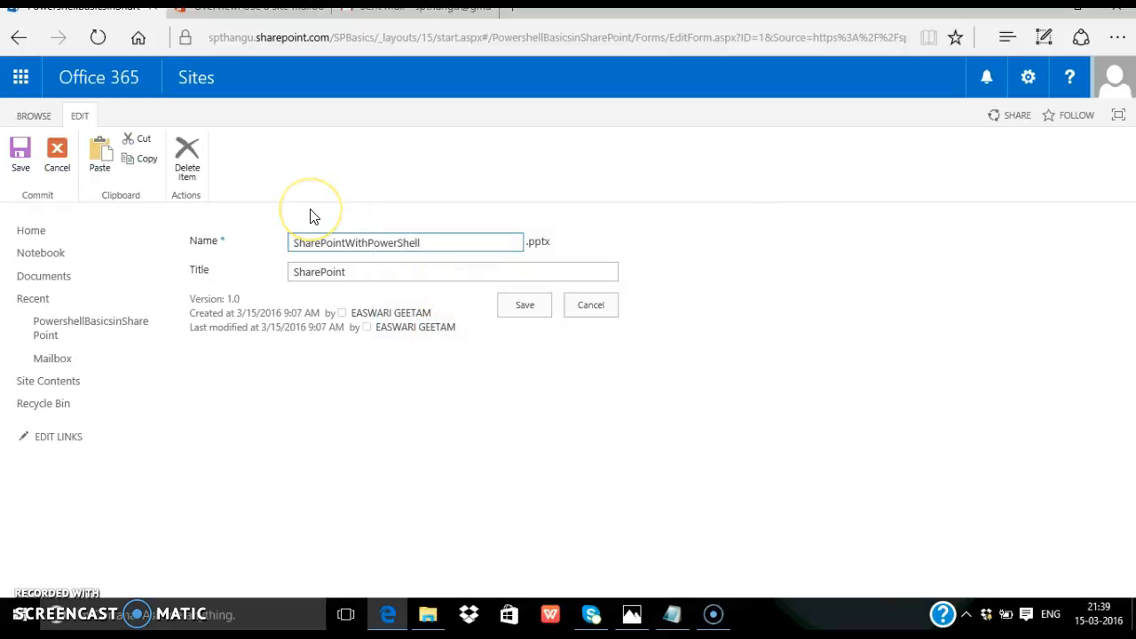
# Step: Create a folder named Books in the PowershellBasicsinSharePoint library and open it
pyautogui.click(205, 241)
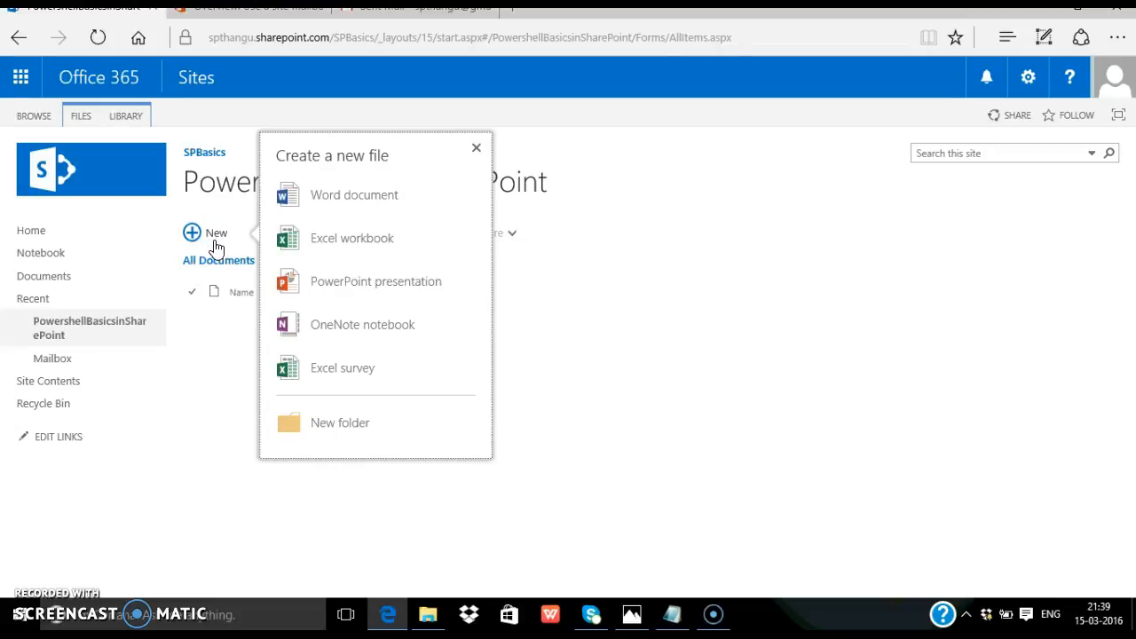
pyautogui.click(322, 427)
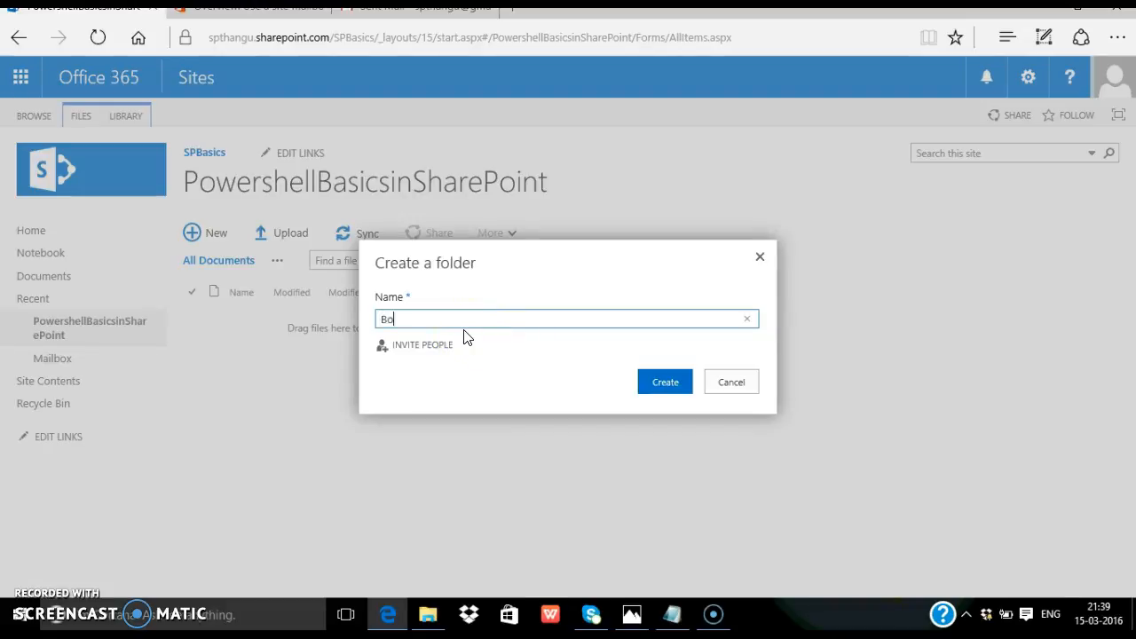
pyautogui.click(665, 382)
pyautogui.click(241, 316)
# Step: Upload cmp1.txt from C:\demo to the Books folder with the version comment First Version
pyautogui.click(286, 238)
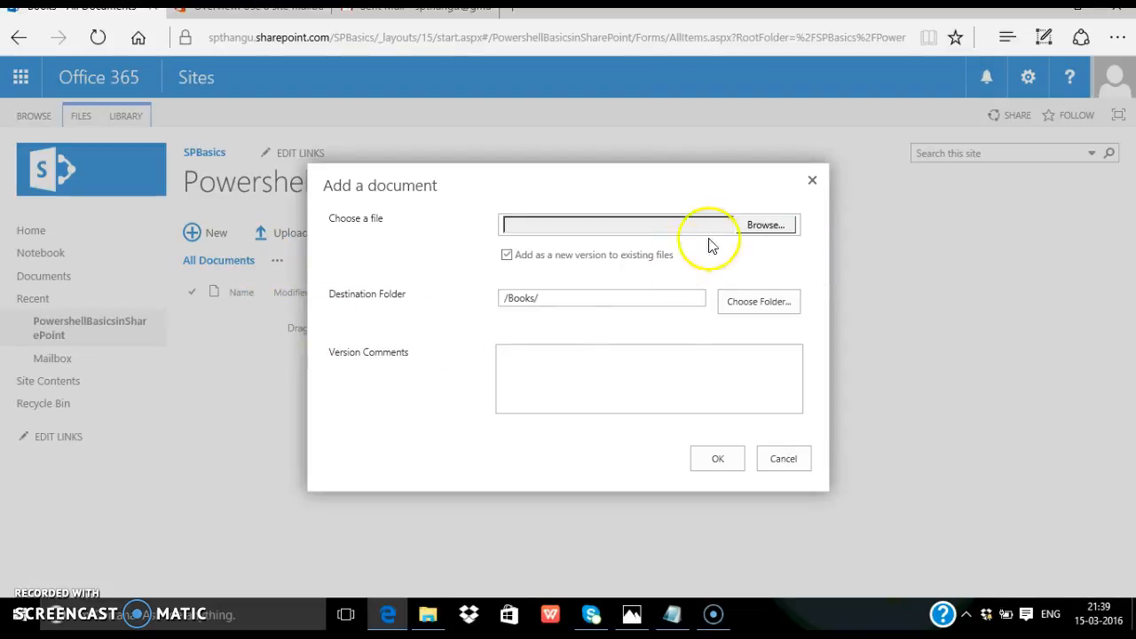
pyautogui.click(748, 226)
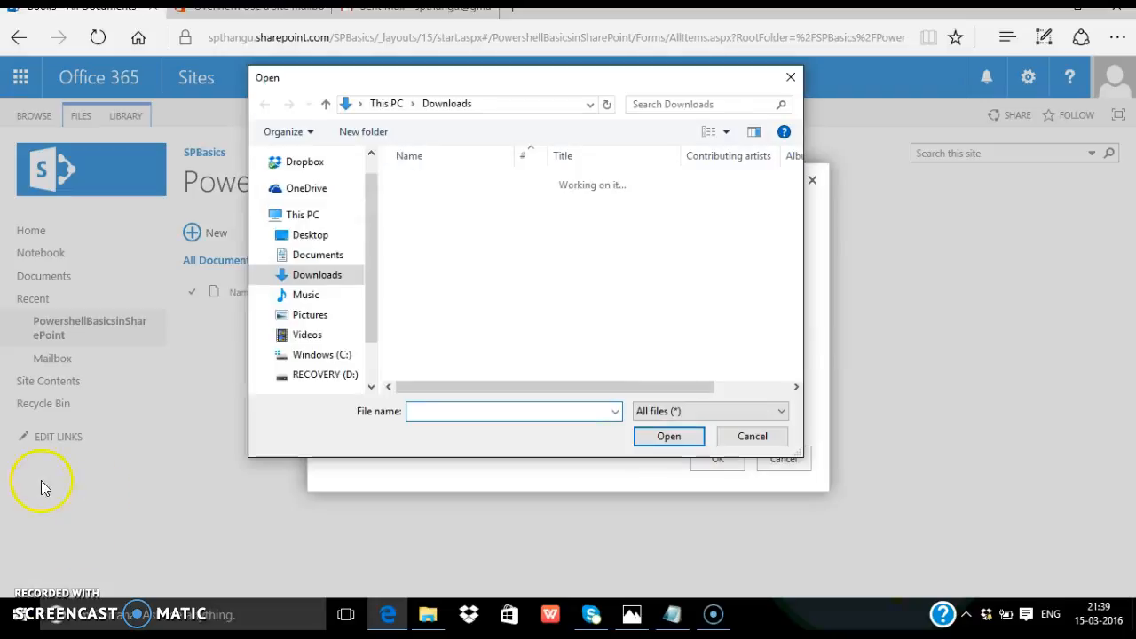
pyautogui.click(302, 355)
pyautogui.doubleClick(419, 233)
pyautogui.scroll(-5, 448, 337)
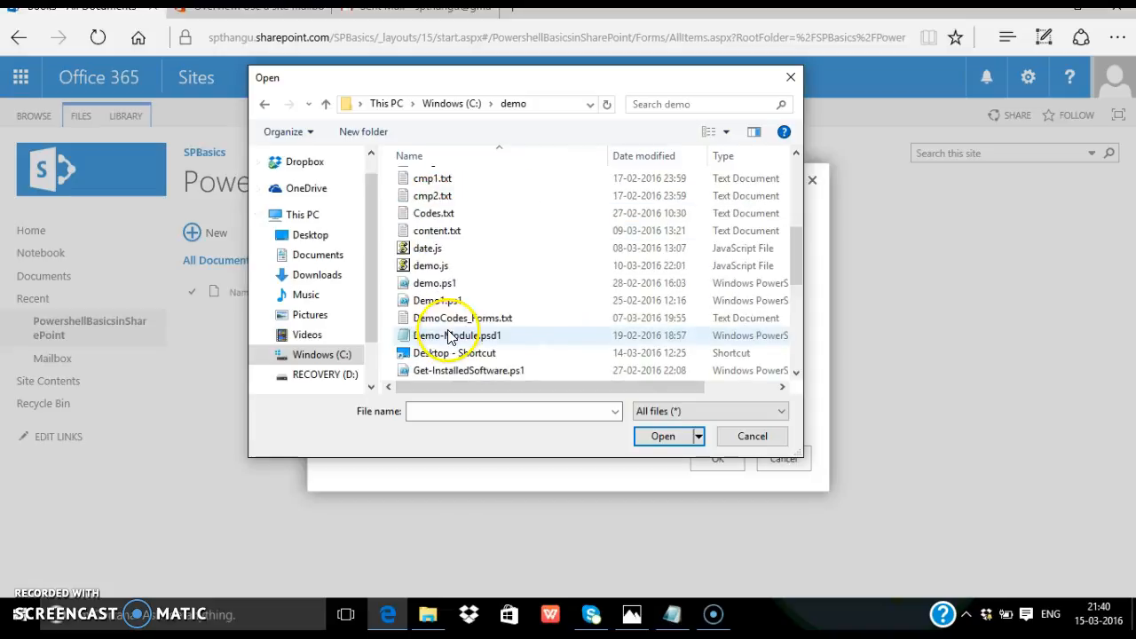
pyautogui.click(417, 178)
pyautogui.click(664, 436)
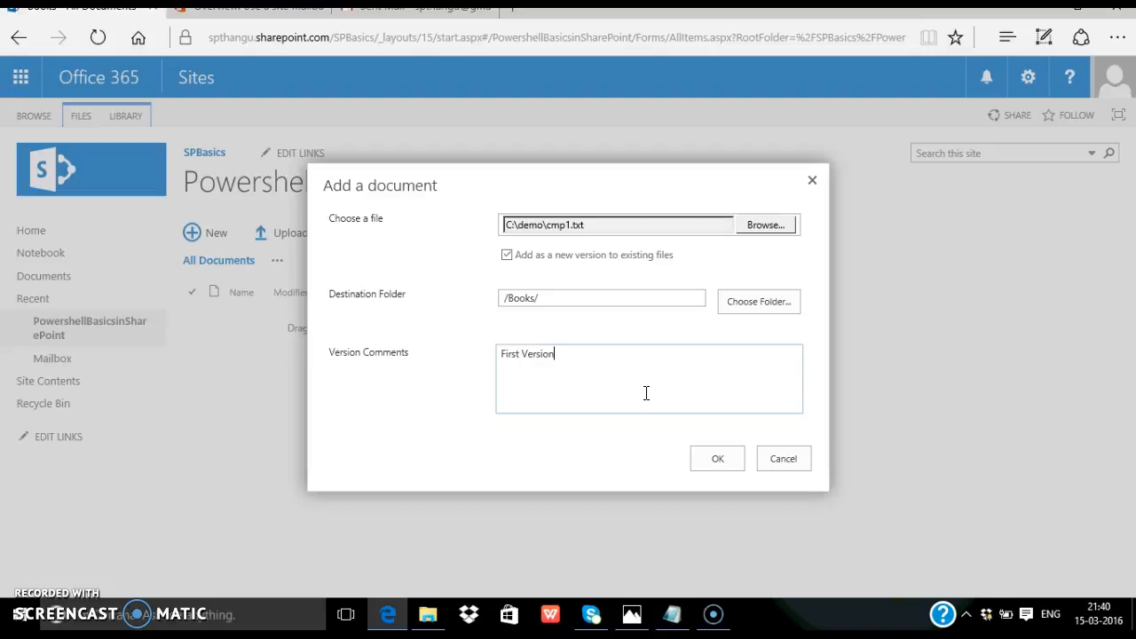
pyautogui.click(698, 462)
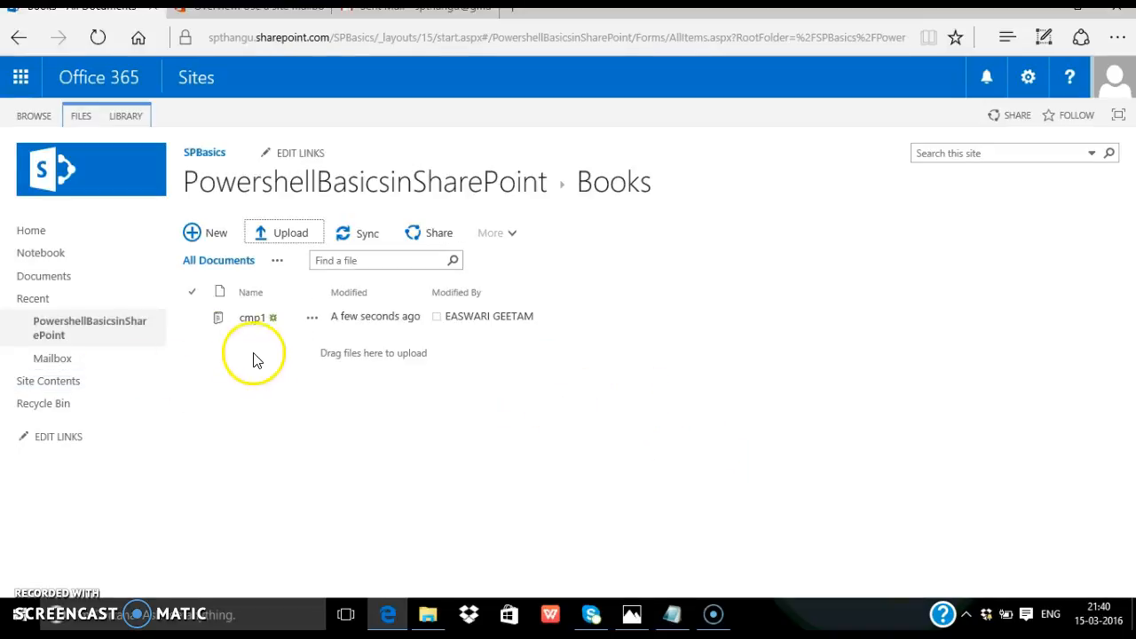
# Step: Open cmp1 from its callout, and update the local C:\demo\cmp1.txt in Notepad to contain the lines 1, 2 and 3
pyautogui.click(313, 322)
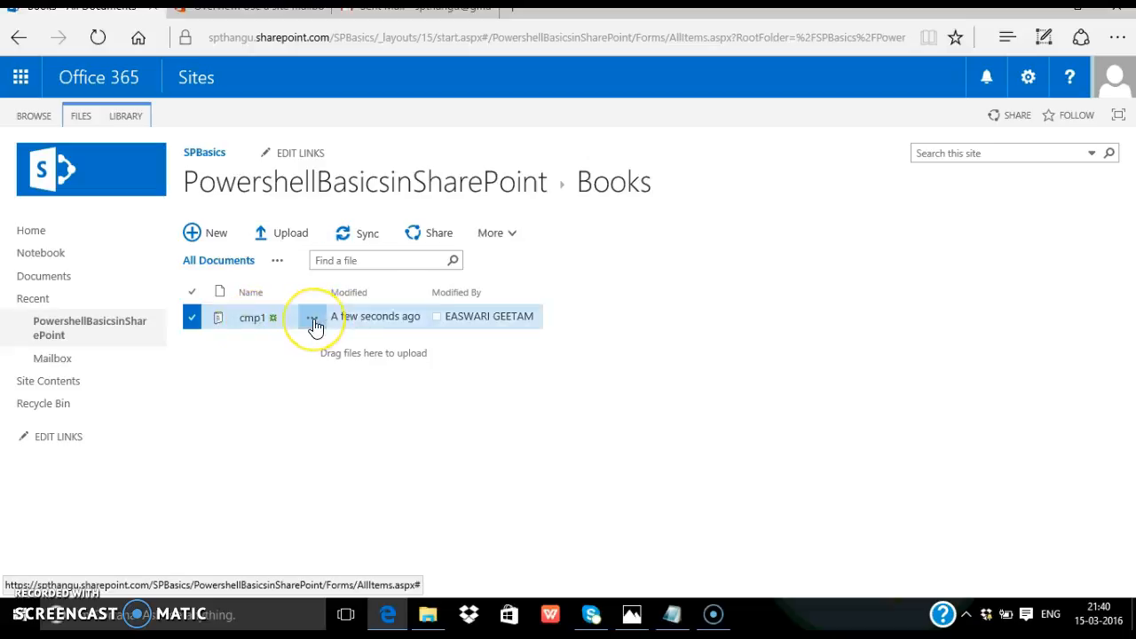
pyautogui.click(369, 392)
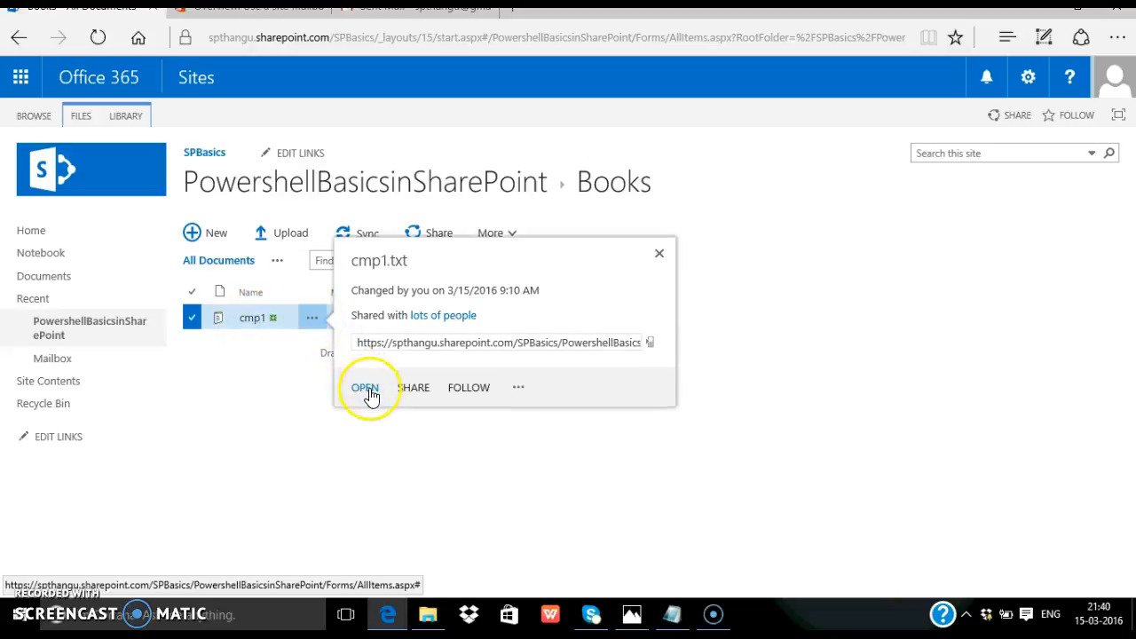
pyautogui.click(372, 396)
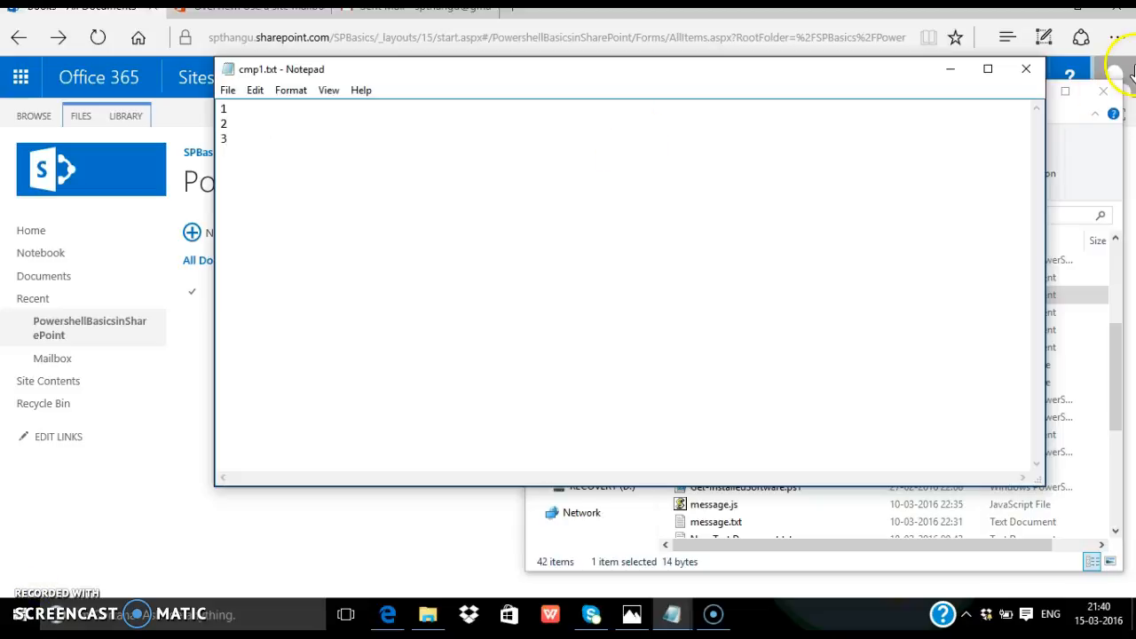
pyautogui.click(1026, 68)
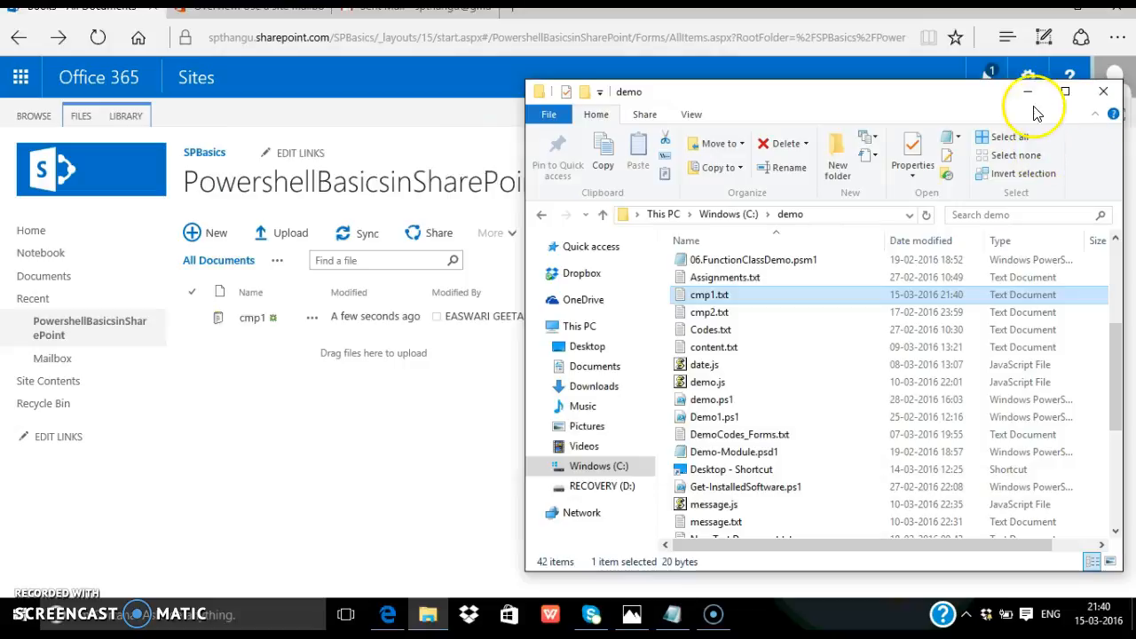
pyautogui.click(1016, 78)
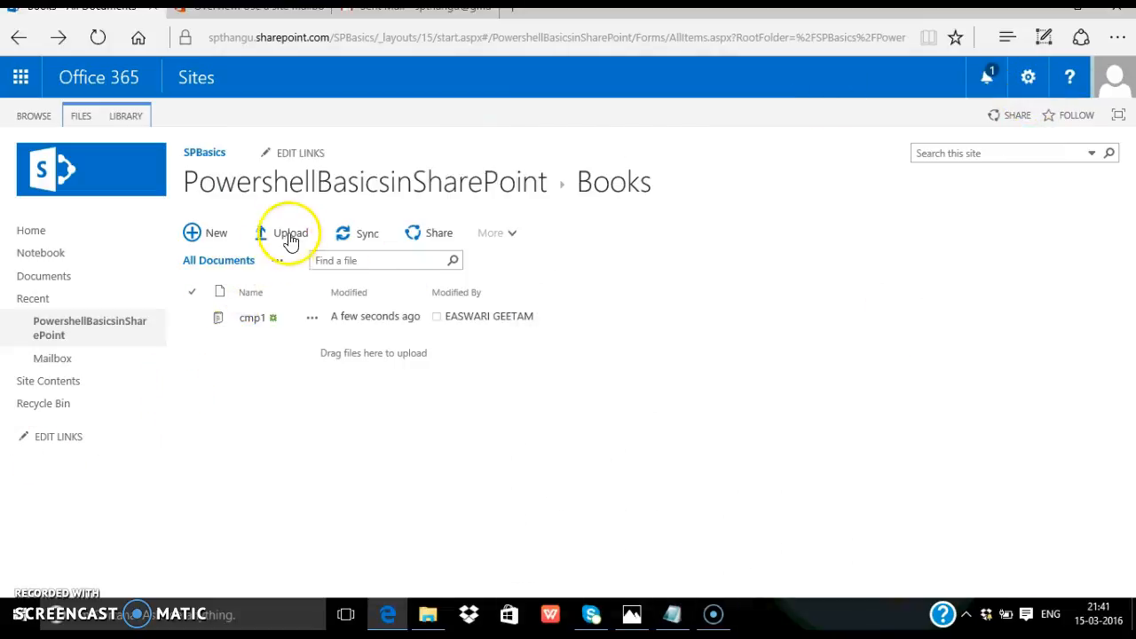
# Step: Upload the edited C:\demo\cmp1.txt to Books as a new version of the existing file with the comment Version 2
pyautogui.click(290, 233)
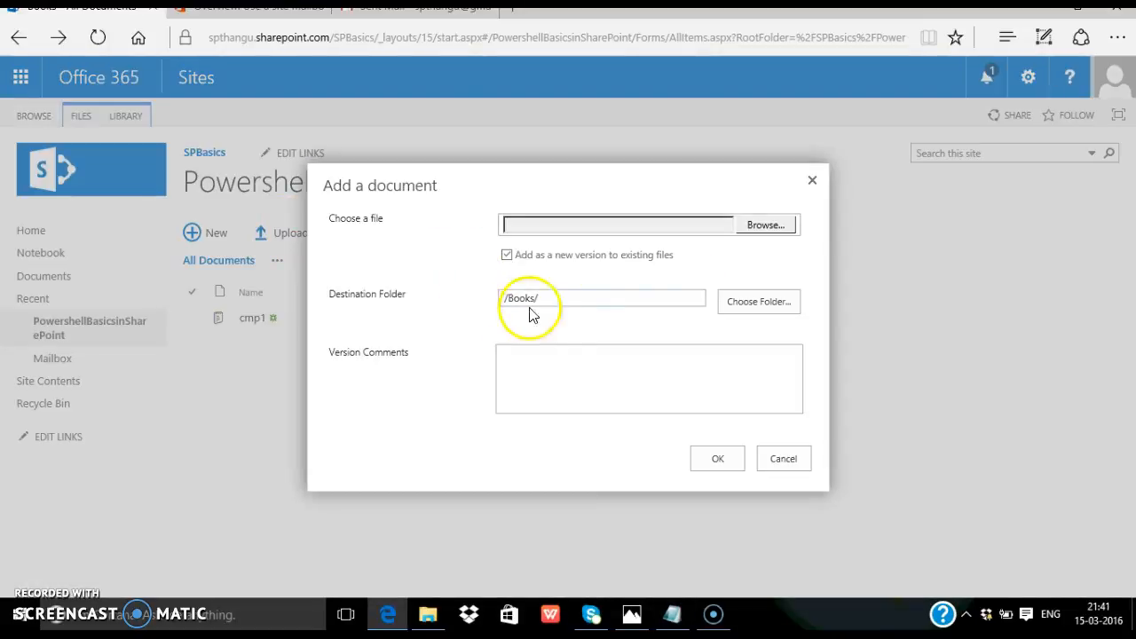
pyautogui.click(762, 225)
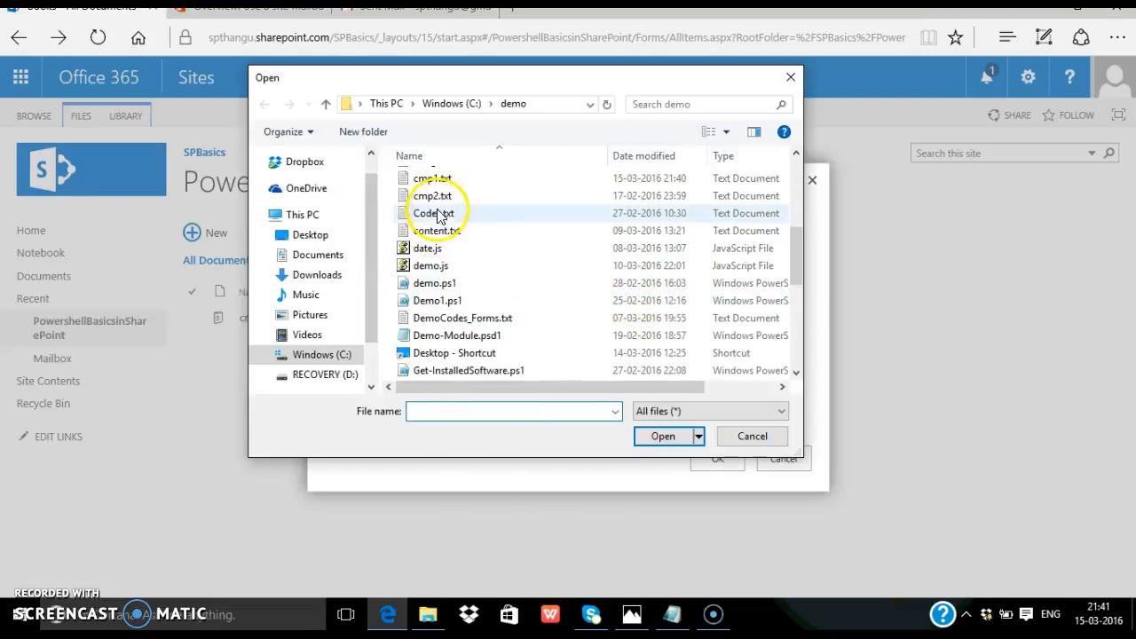
pyautogui.doubleClick(432, 179)
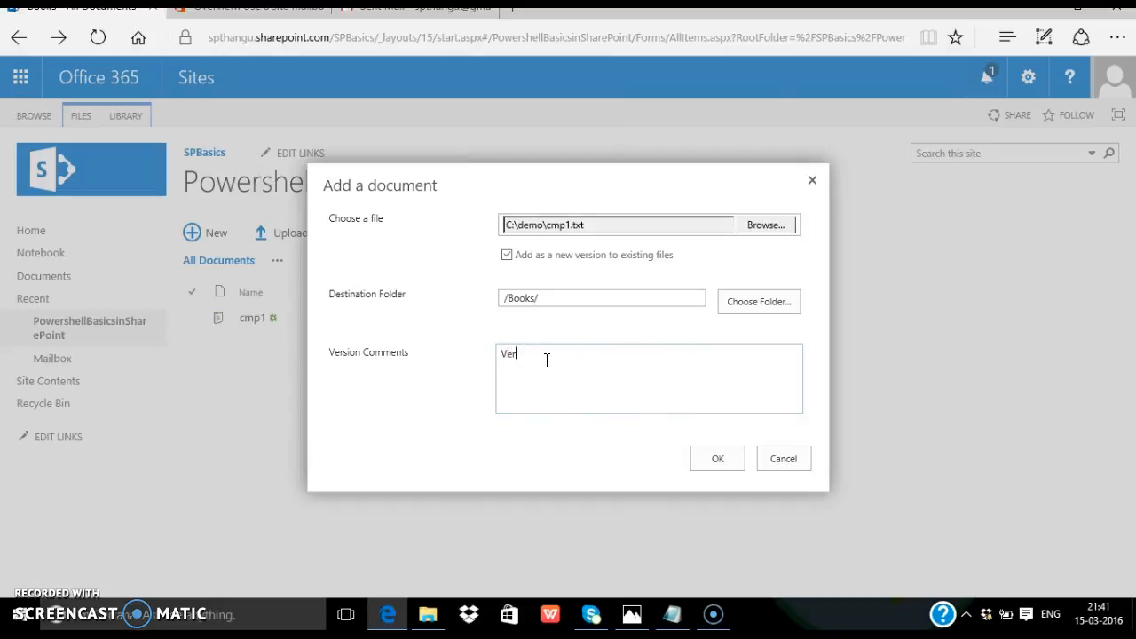
pyautogui.click(699, 462)
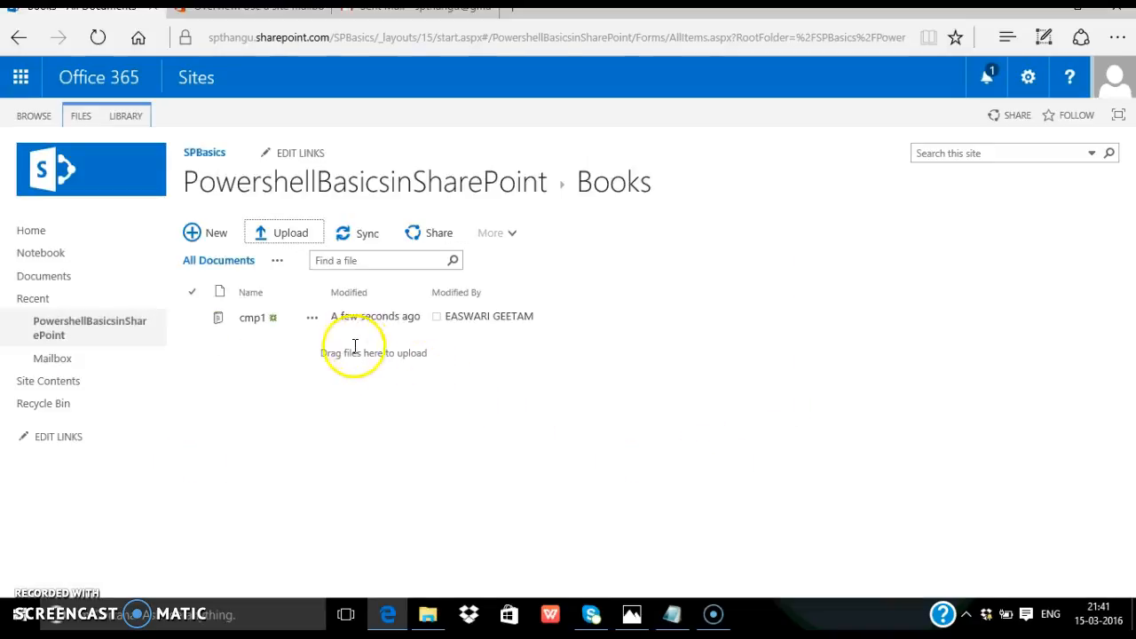
# Step: Open the version history of cmp1, view the content of version 1.0, and return to the Books folder
pyautogui.click(314, 321)
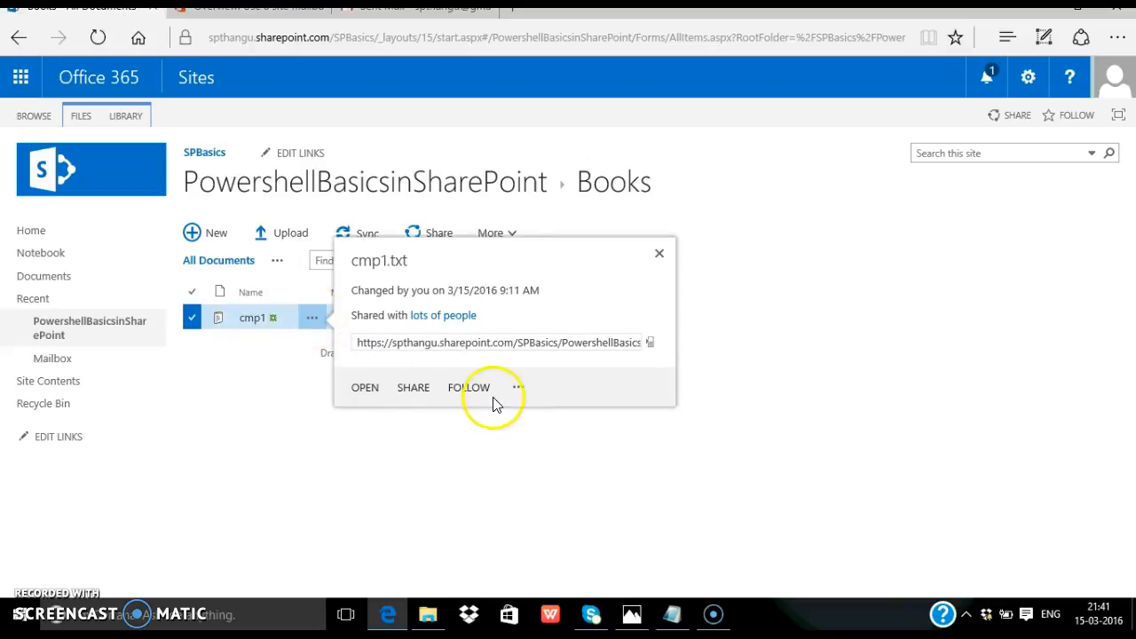
pyautogui.click(518, 391)
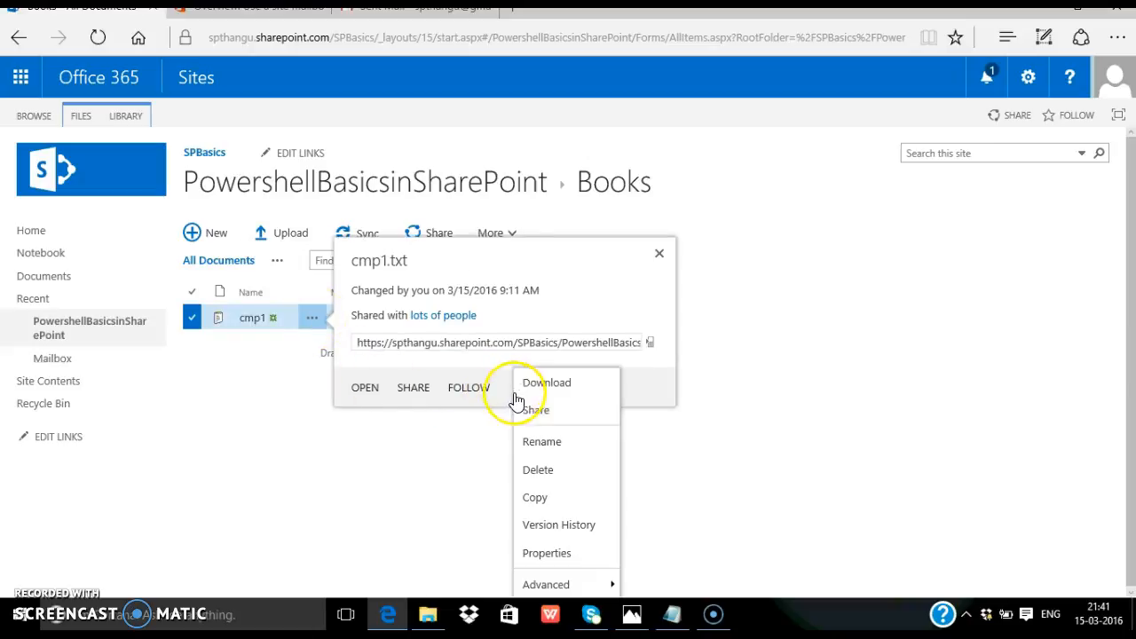
pyautogui.click(559, 526)
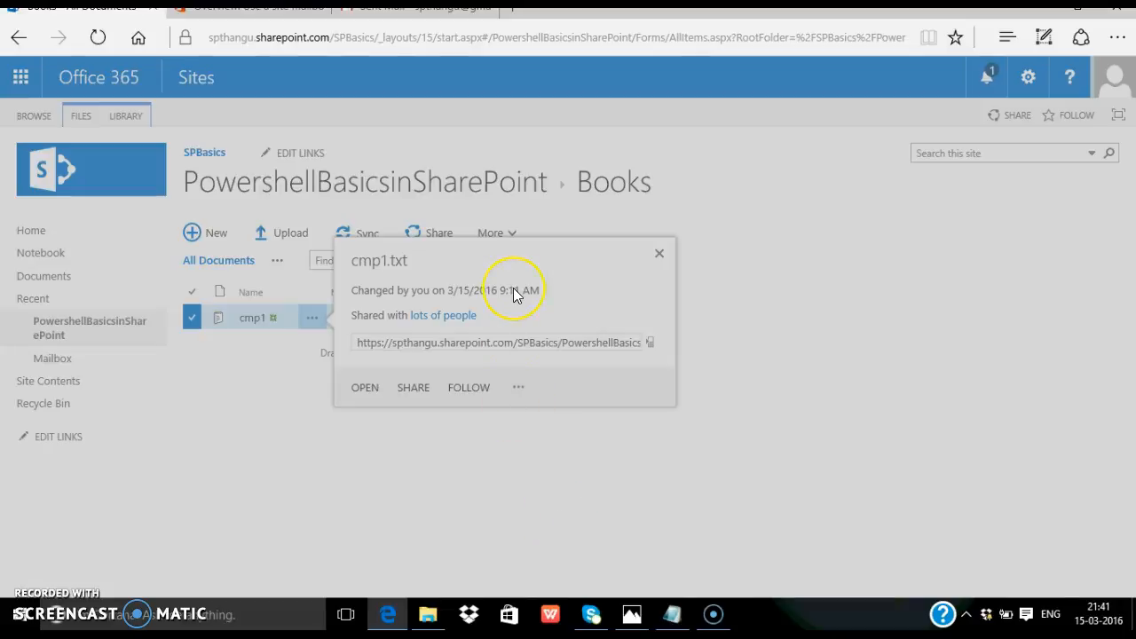
pyautogui.moveTo(414, 355)
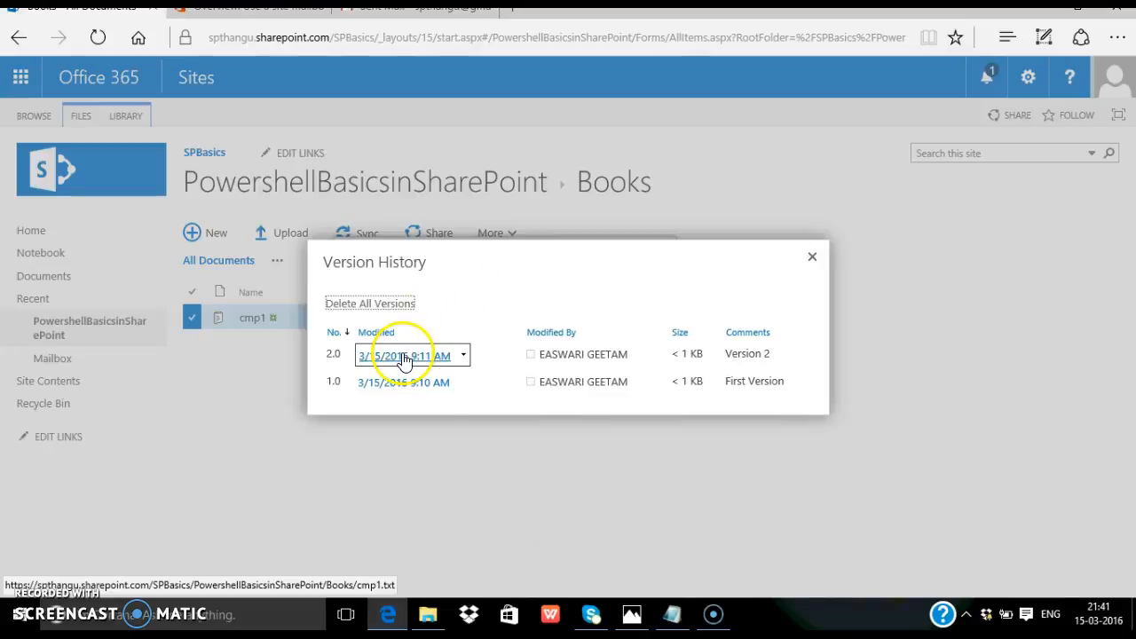
pyautogui.moveTo(387, 382)
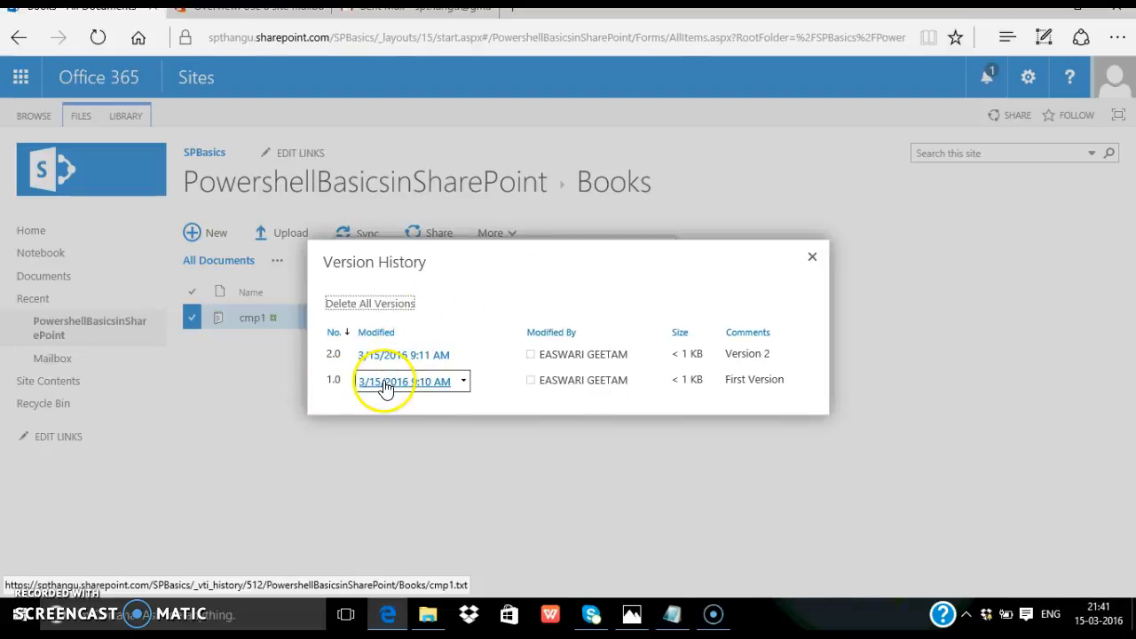
pyautogui.click(449, 393)
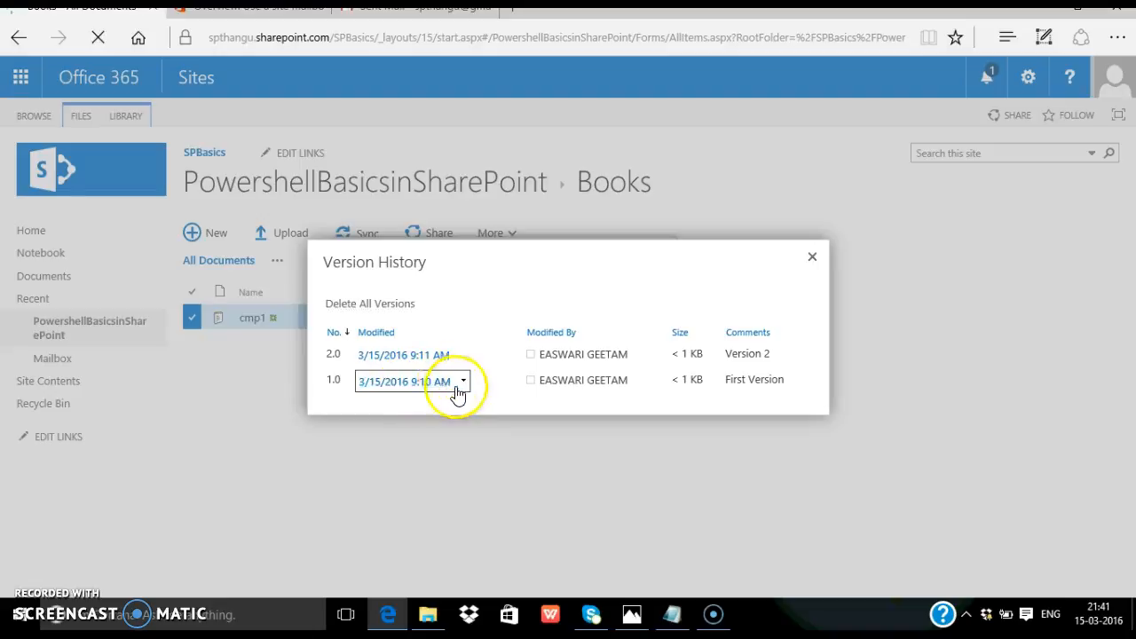
pyautogui.click(15, 38)
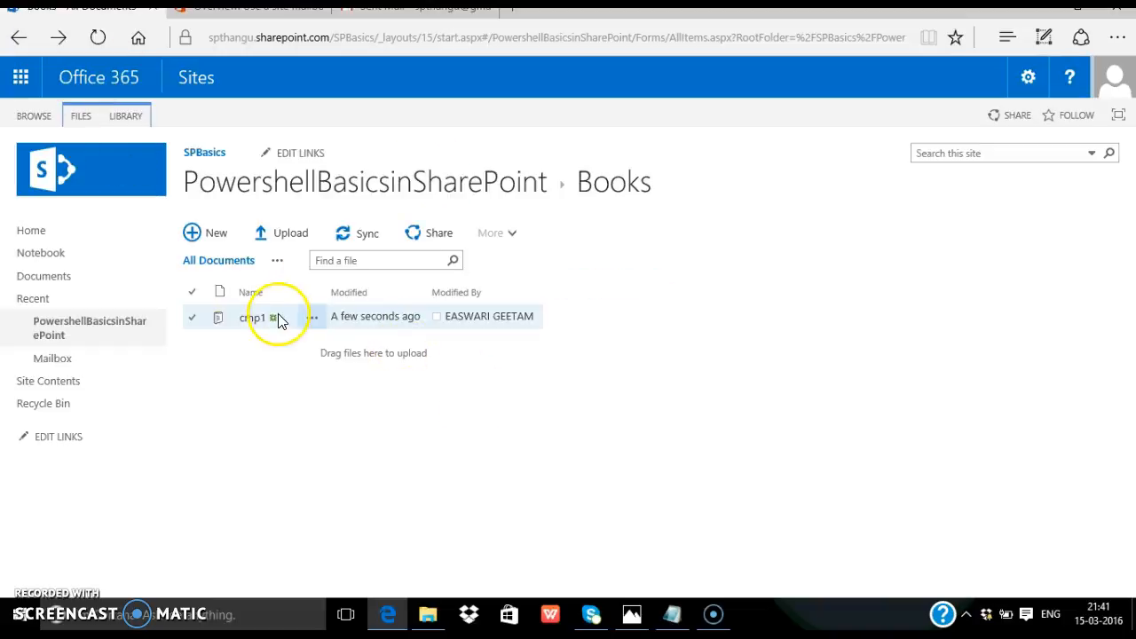
# Step: View the content of cmp1's version 2.0 from its version history and return to the Books folder
pyautogui.click(312, 321)
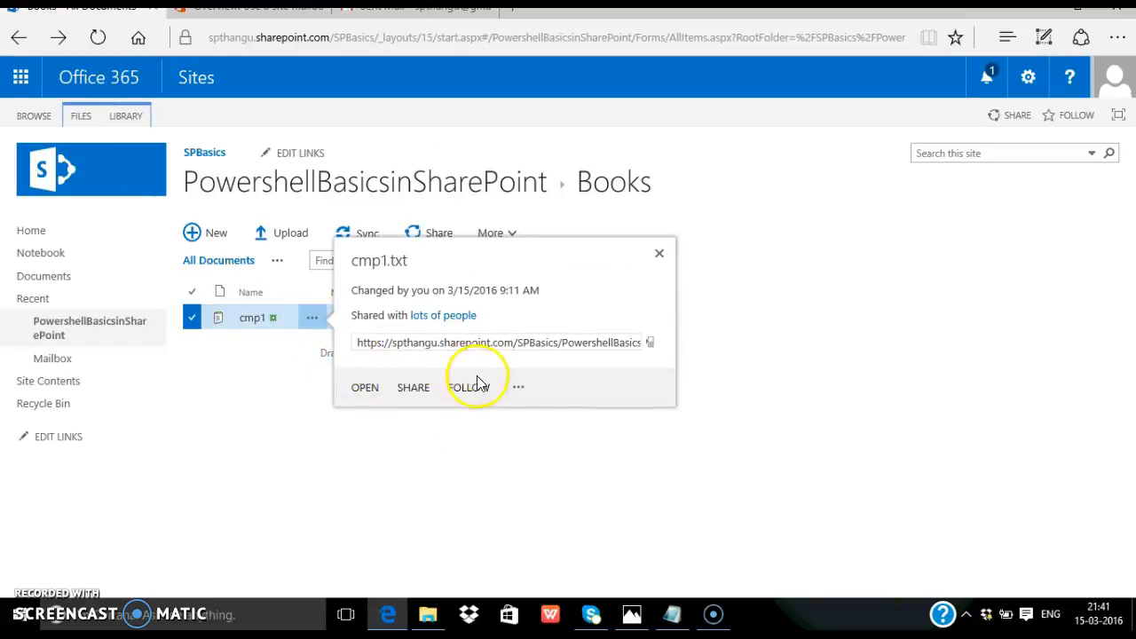
pyautogui.click(519, 389)
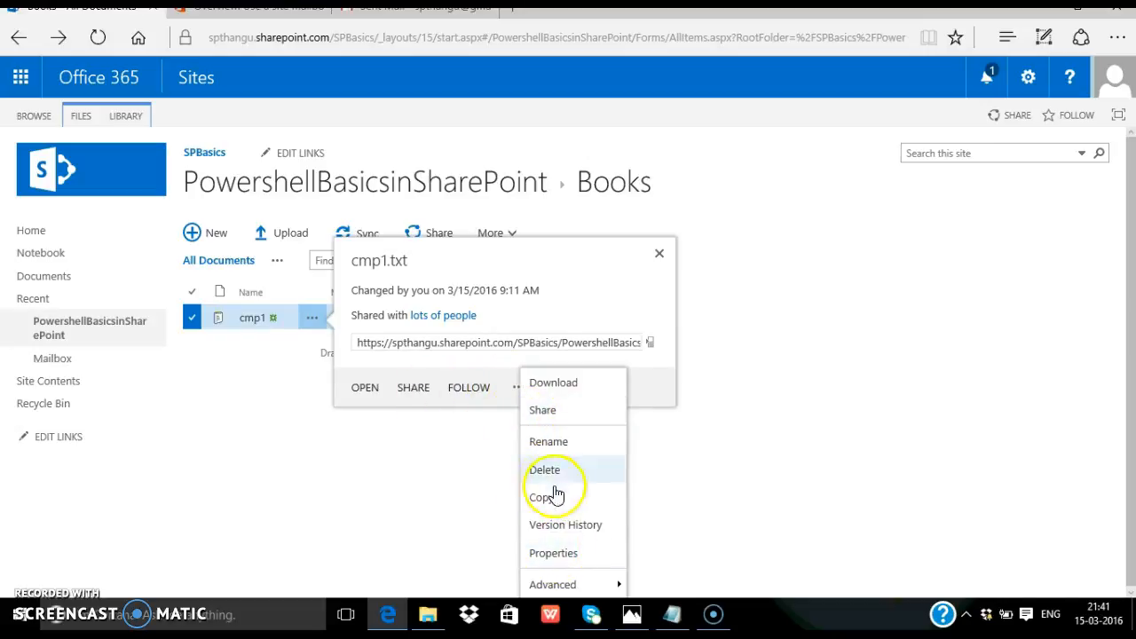
pyautogui.click(568, 521)
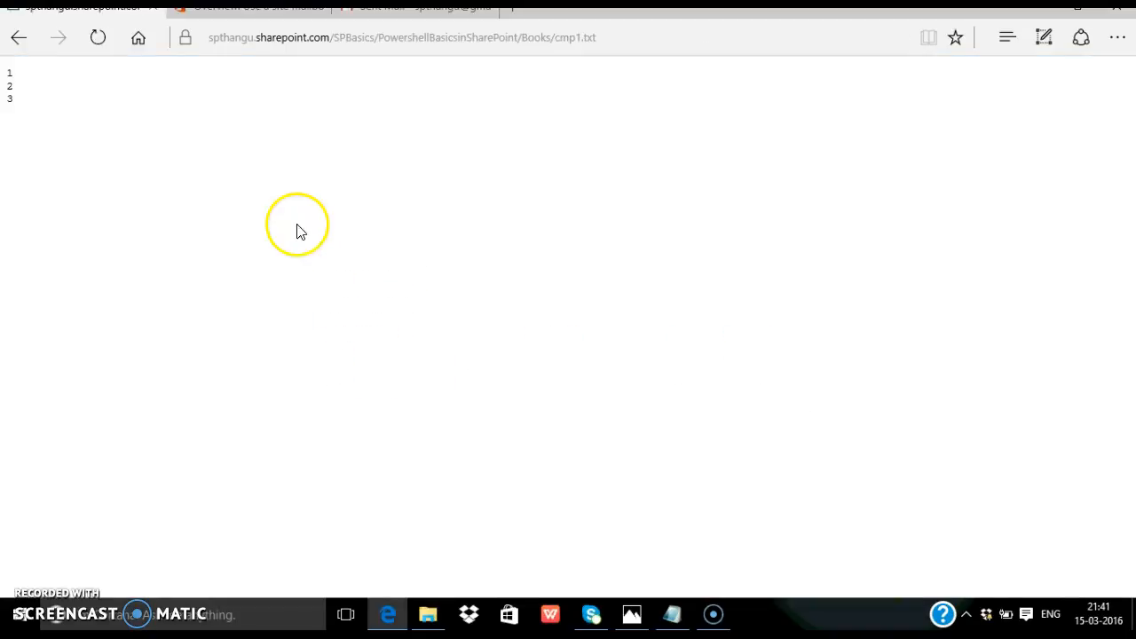
pyautogui.click(18, 38)
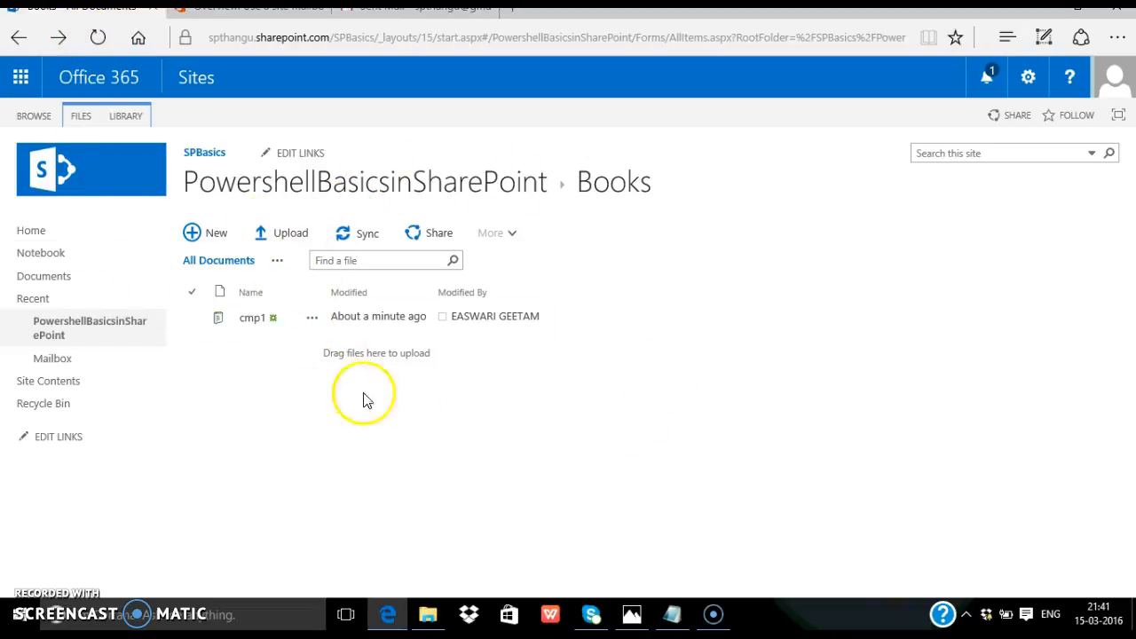
# Step: Switch the Books folder list to Quick Edit and select the Name cell of cmp1
pyautogui.click(113, 122)
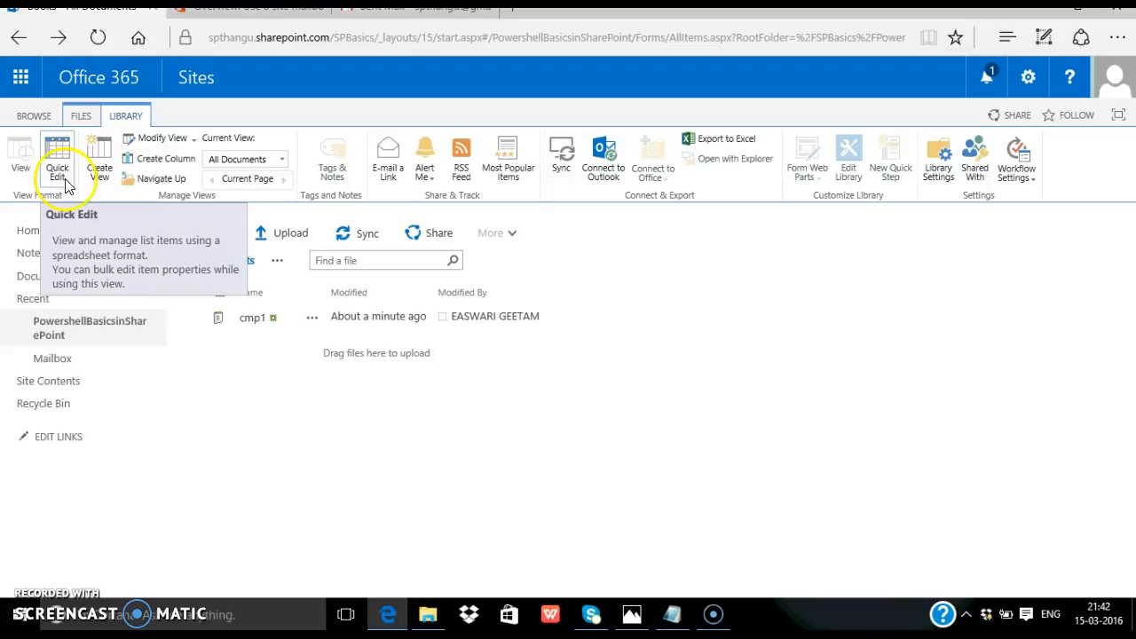
pyautogui.click(59, 158)
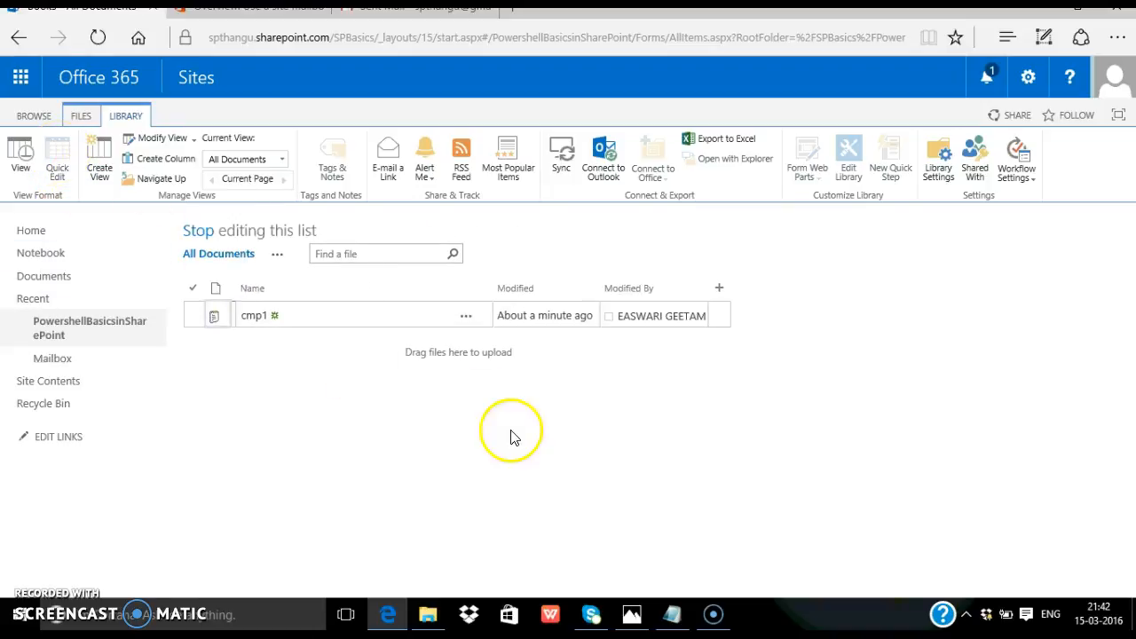
pyautogui.click(453, 316)
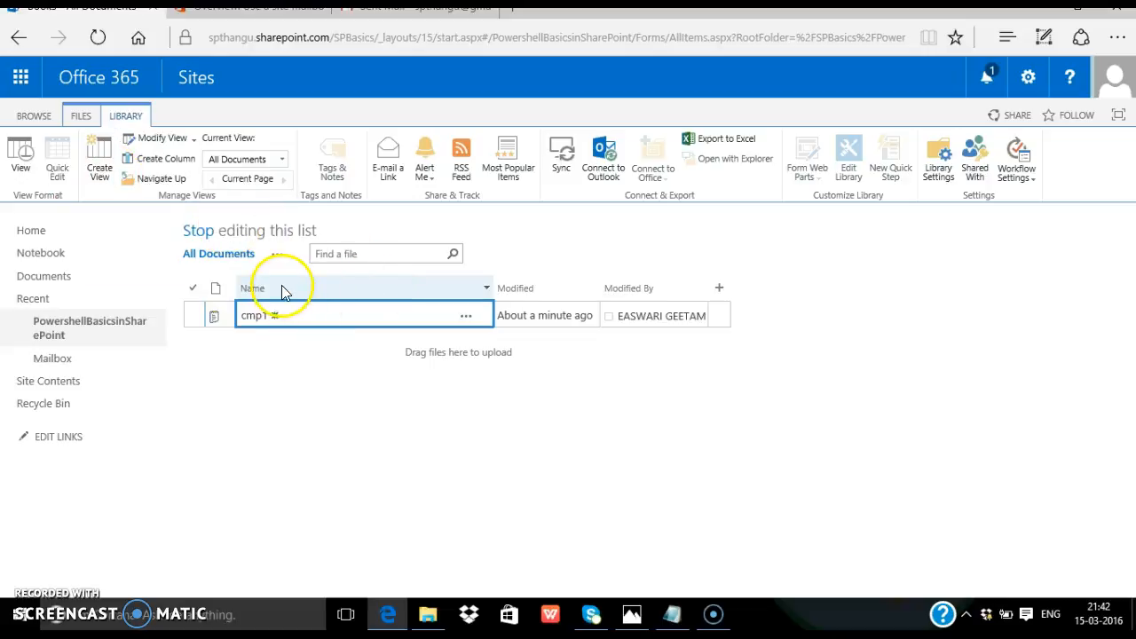
# Step: Start a new standard view of the library named NameSort and include the Created, Created By and File Size columns
pyautogui.click(97, 173)
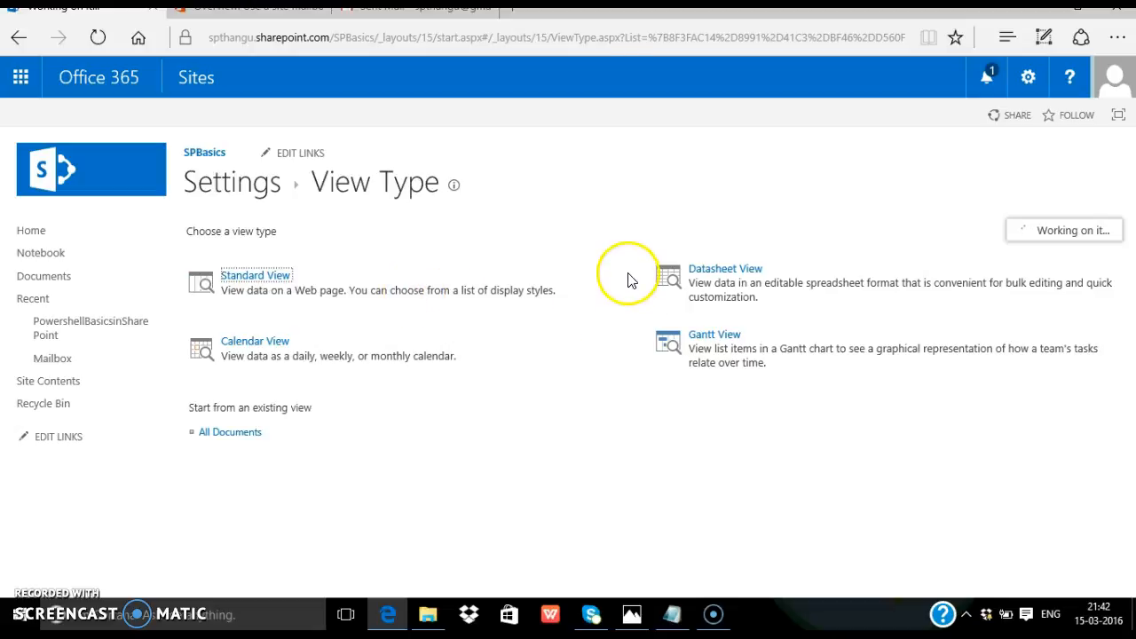
pyautogui.click(822, 302)
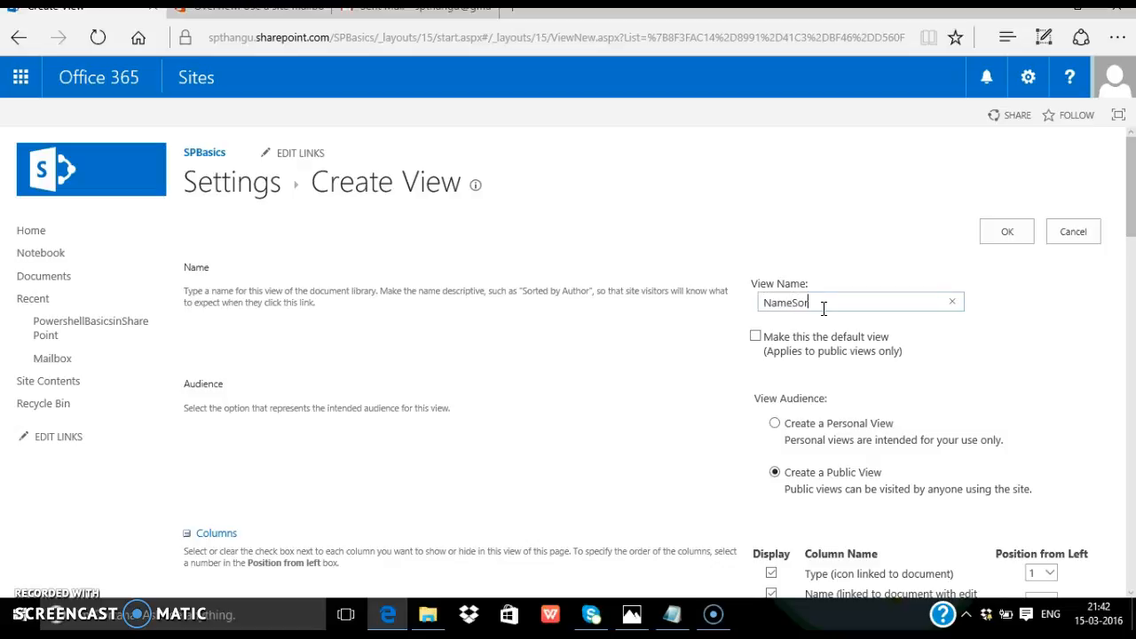
pyautogui.scroll(-4, 798, 346)
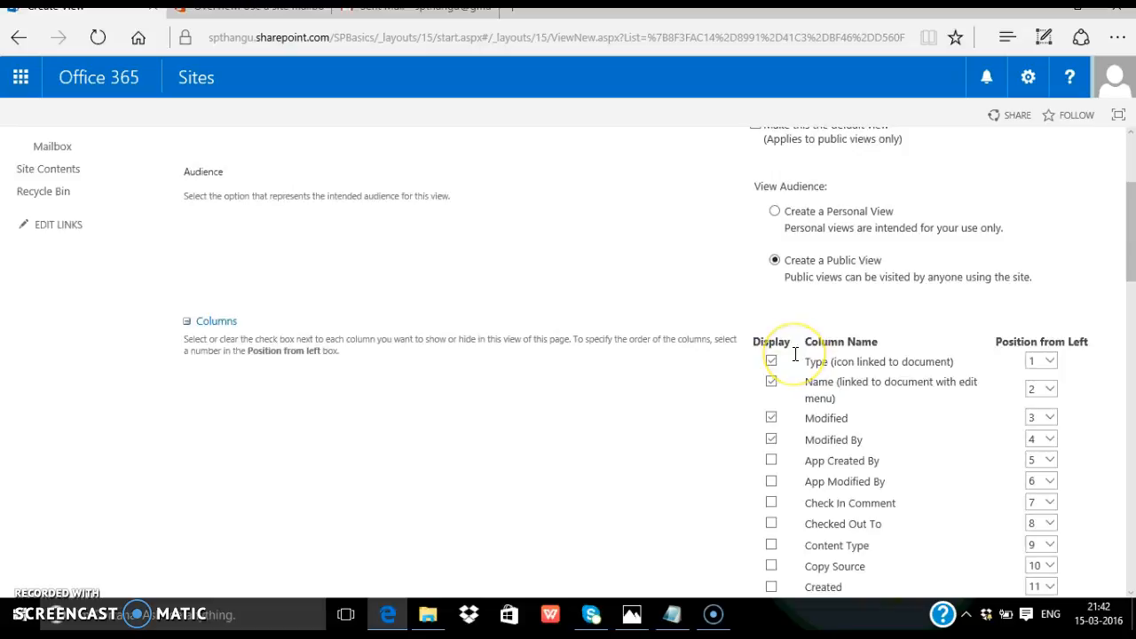
pyautogui.scroll(-2, 794, 354)
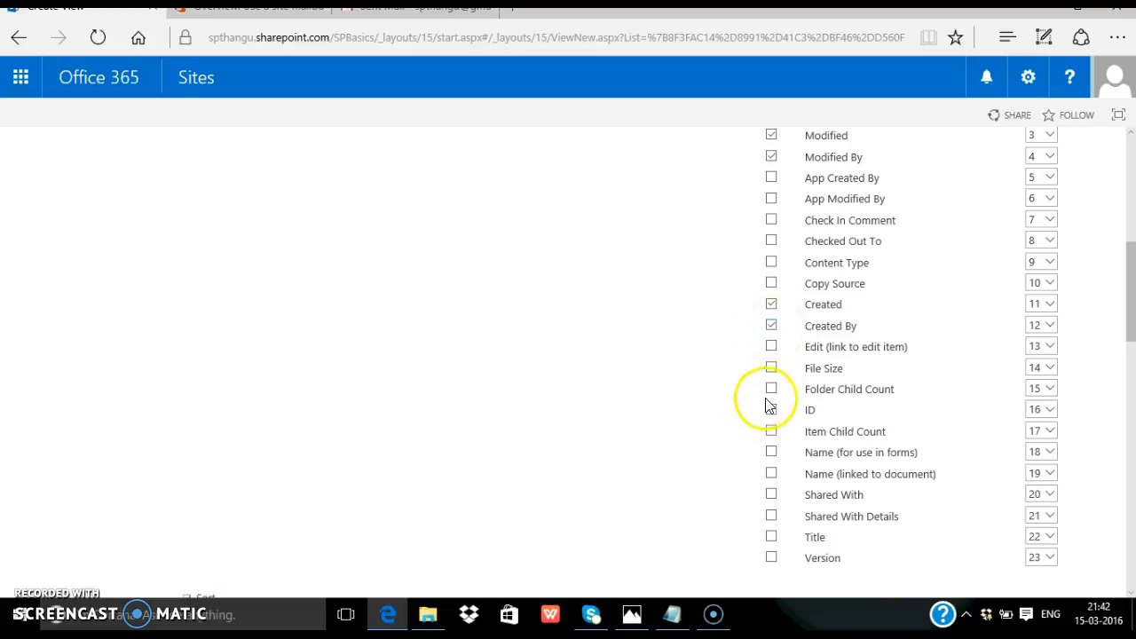
pyautogui.click(771, 367)
# Step: Sort the view first by Name (for use in forms) in ascending order
pyautogui.scroll(-5, 695, 388)
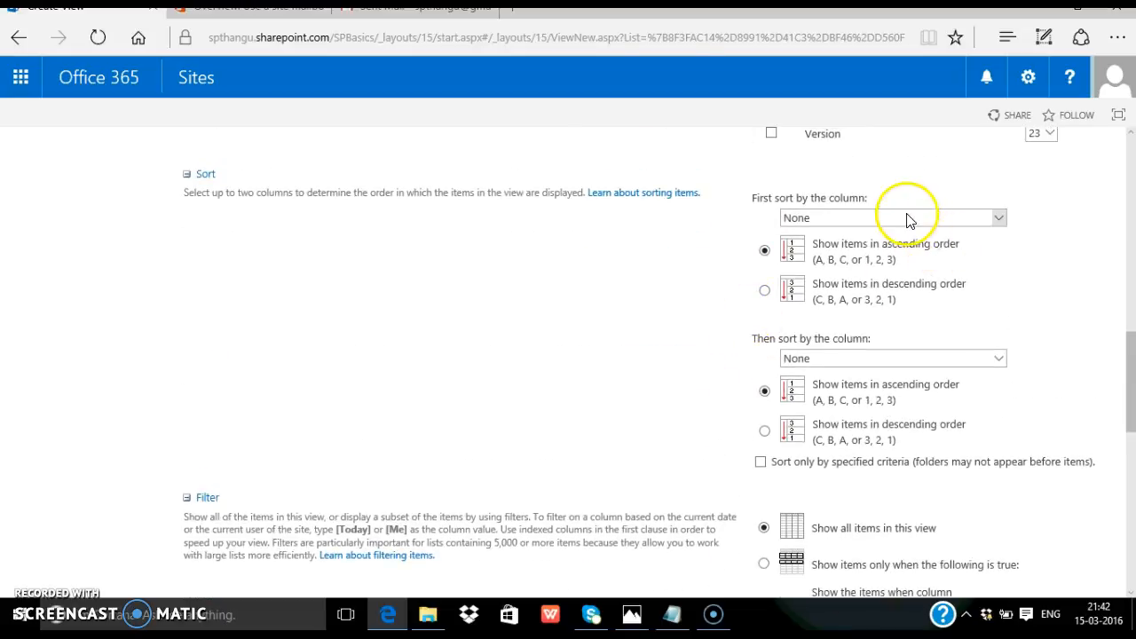
pyautogui.click(905, 218)
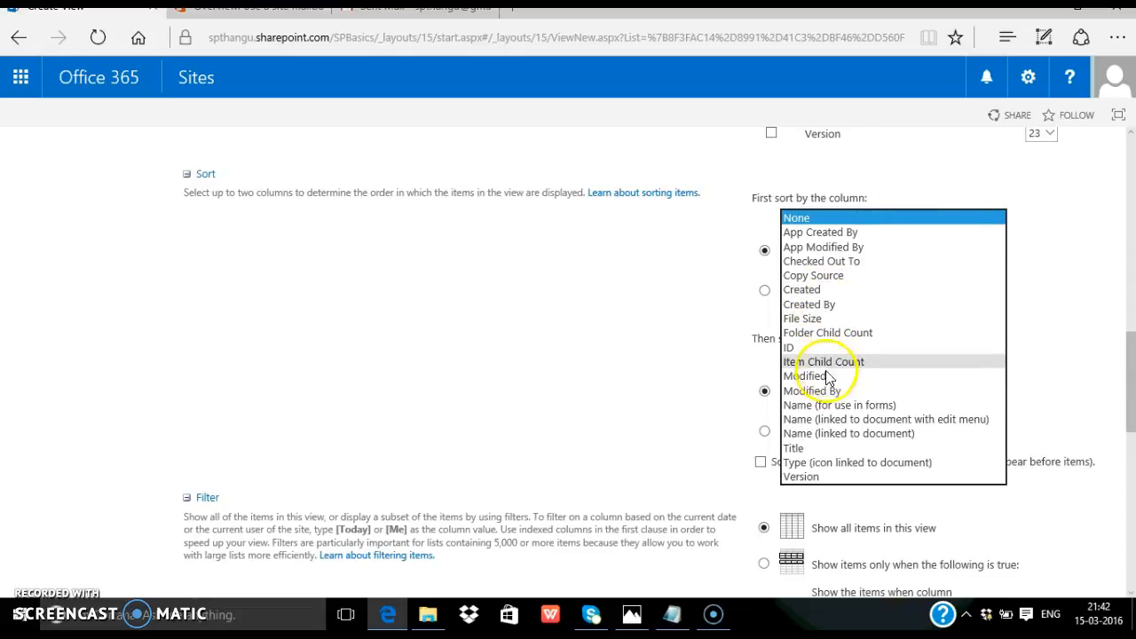
pyautogui.click(812, 405)
# Step: Filter the view to items whose Checked Out To column is not equal to an empty value
pyautogui.scroll(-4, 609, 381)
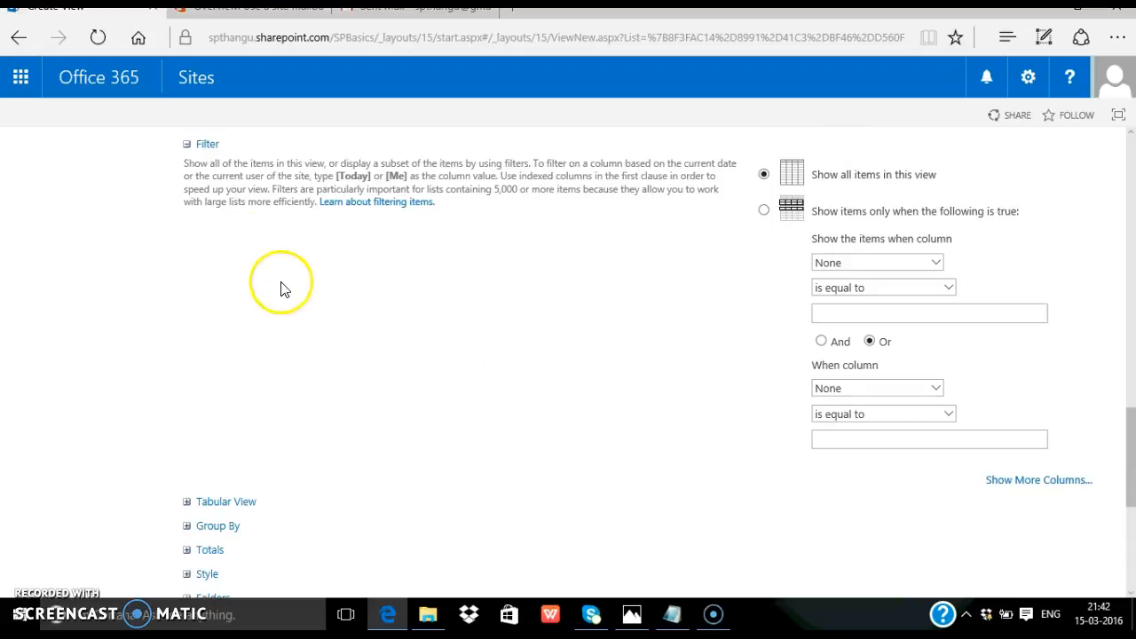
pyautogui.click(867, 266)
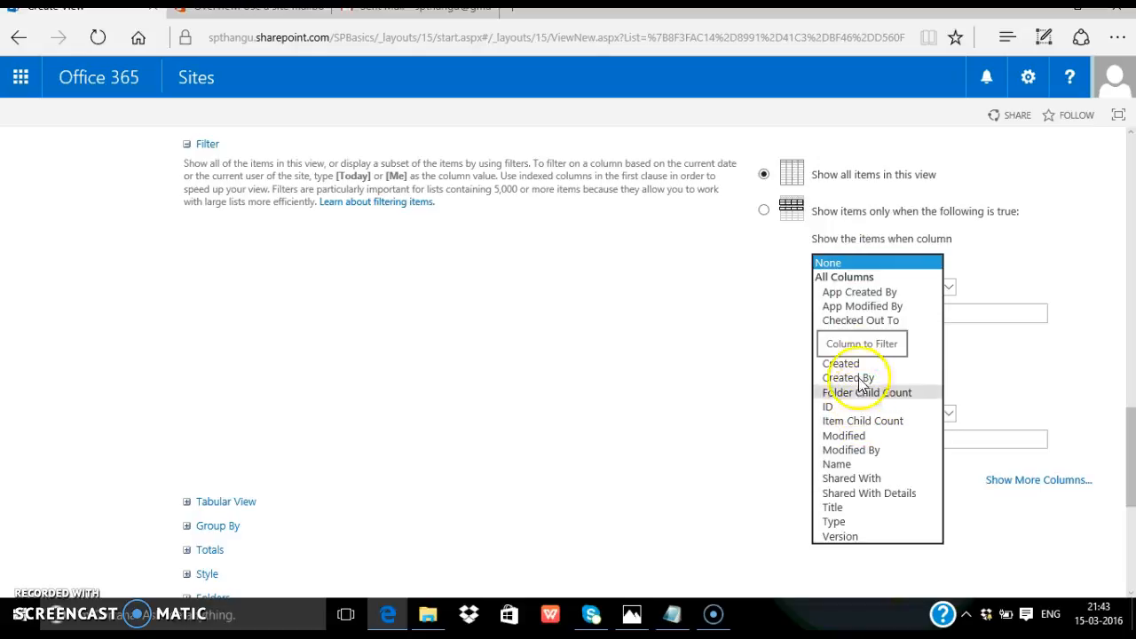
pyautogui.click(861, 319)
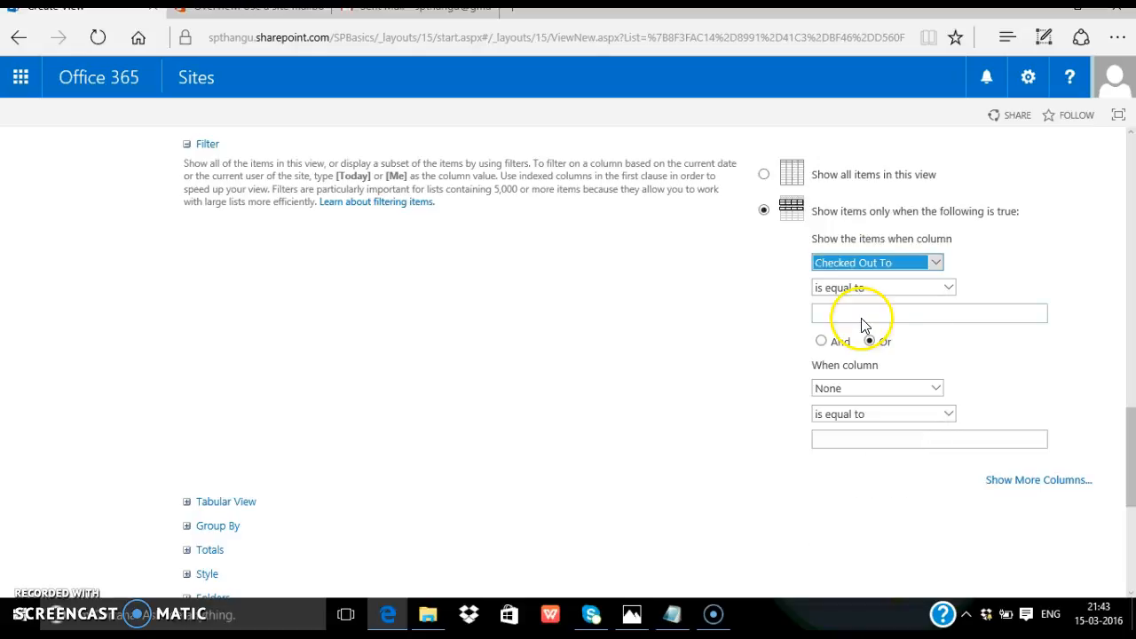
pyautogui.click(821, 289)
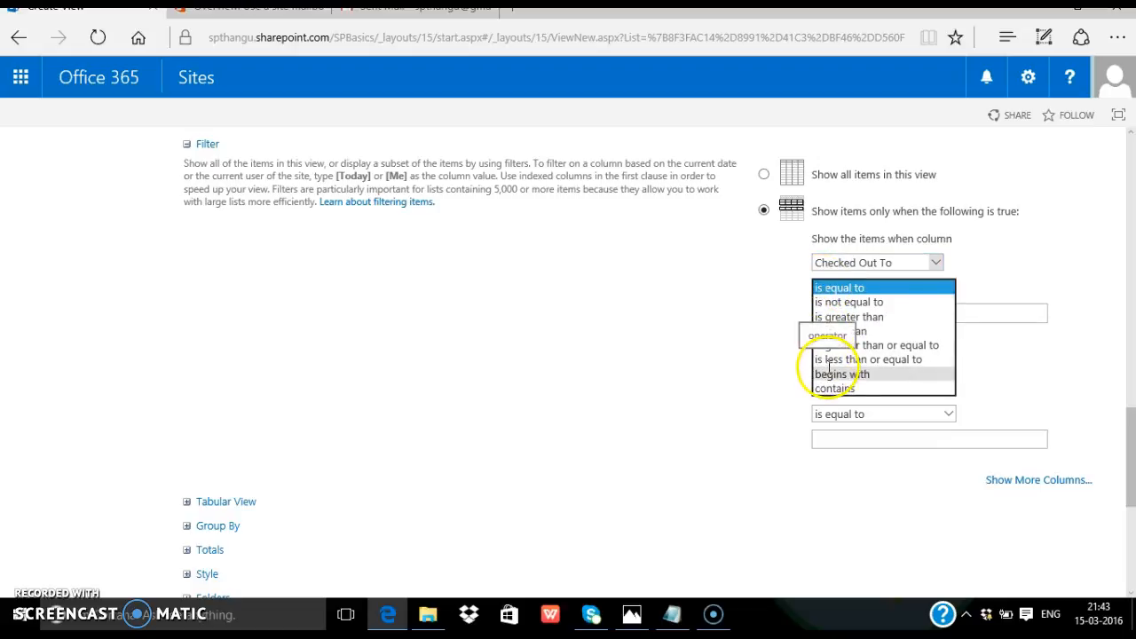
pyautogui.click(818, 301)
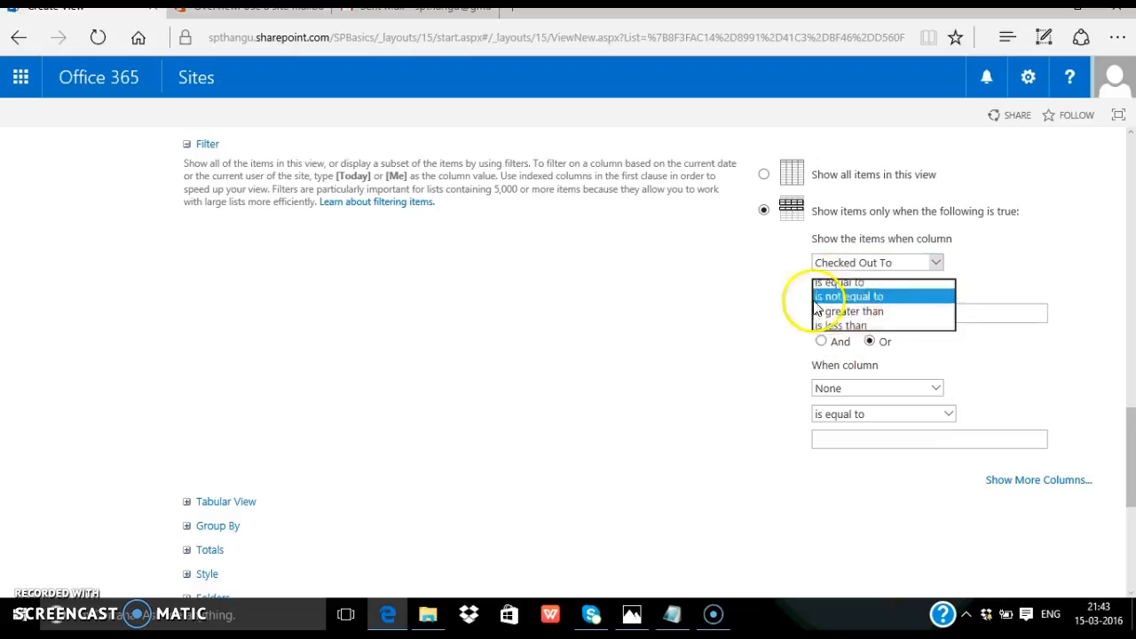
# Step: Add a second filter condition joined with And, requiring the Modified column to be equal to [Today]
pyautogui.scroll(-2, 654, 314)
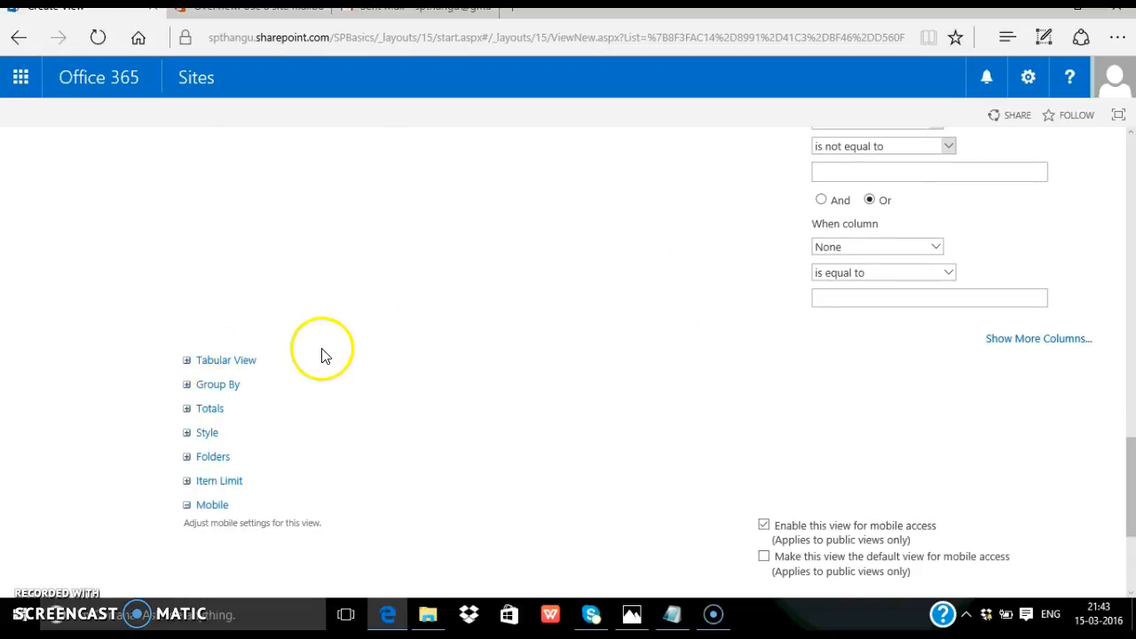
pyautogui.scroll(2, 690, 294)
pyautogui.scroll(-1, 704, 287)
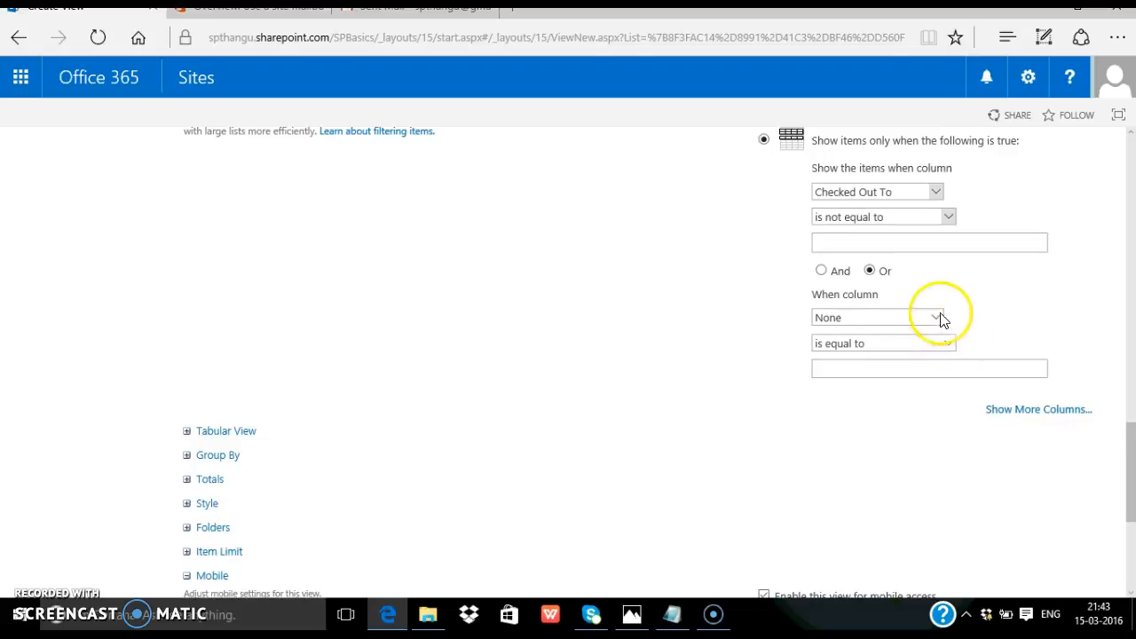
pyautogui.scroll(1, 837, 284)
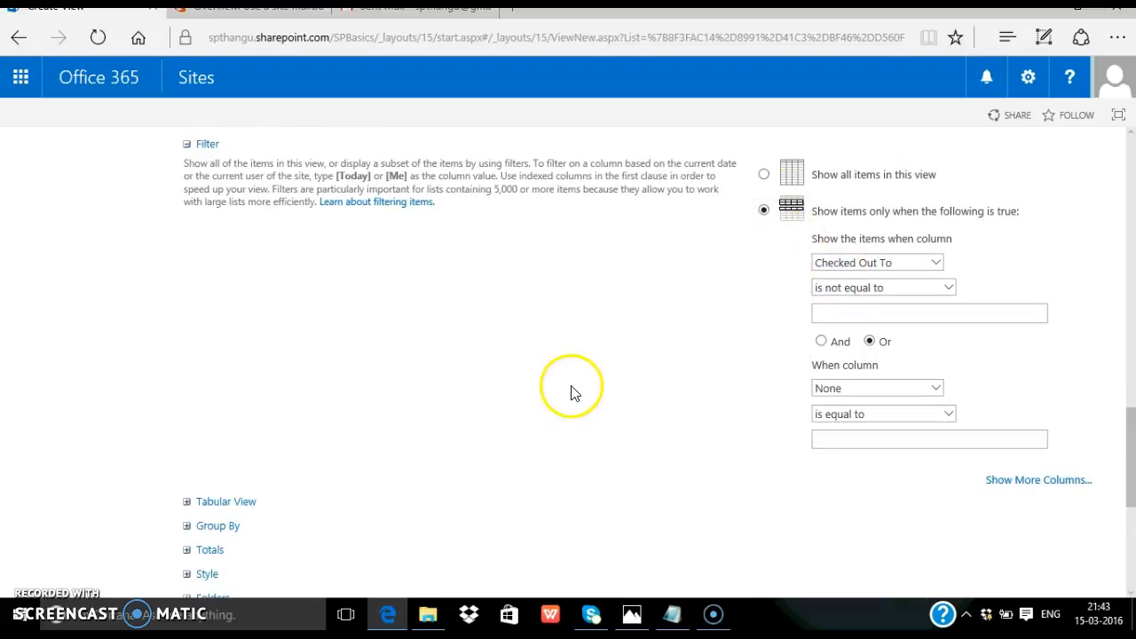
pyautogui.scroll(-2, 532, 381)
pyautogui.scroll(1, 737, 316)
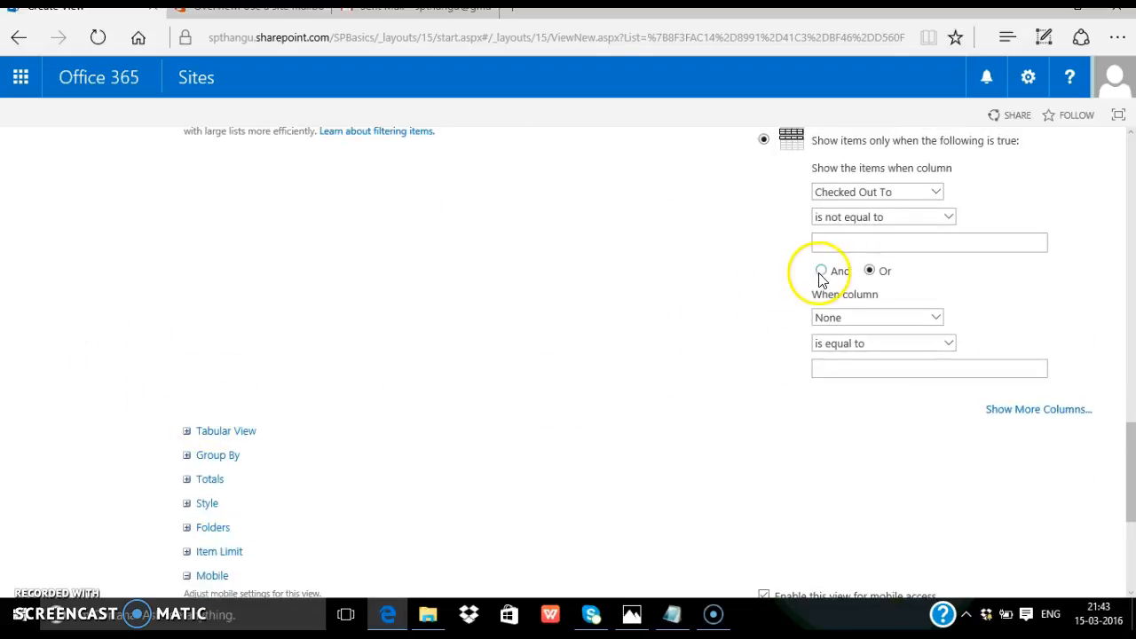
pyautogui.click(827, 319)
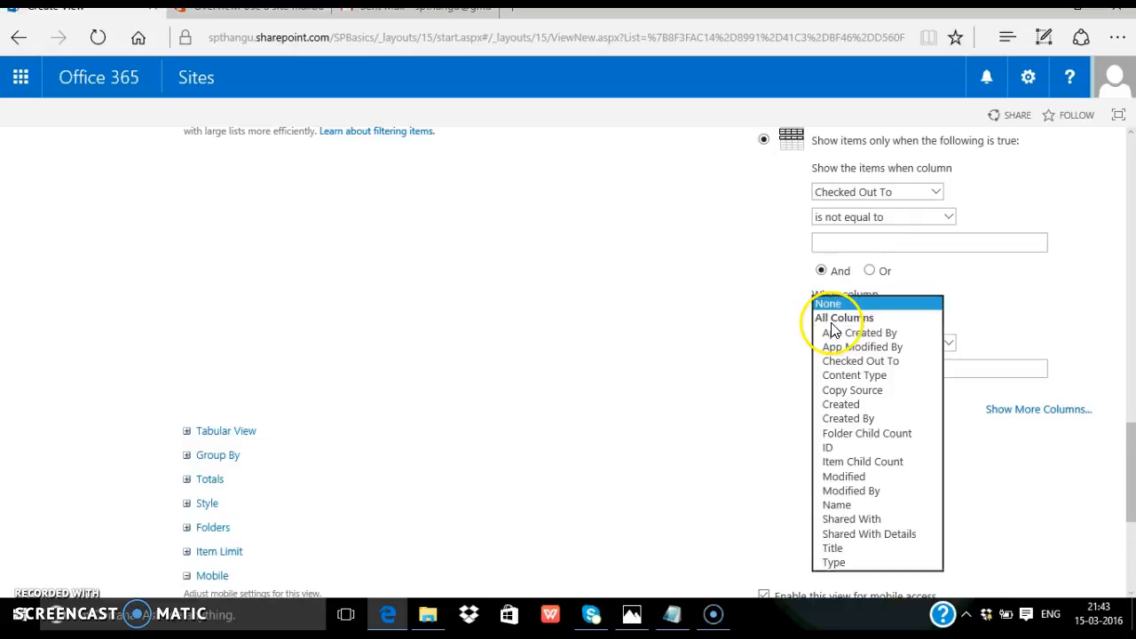
pyautogui.click(843, 472)
pyautogui.click(840, 372)
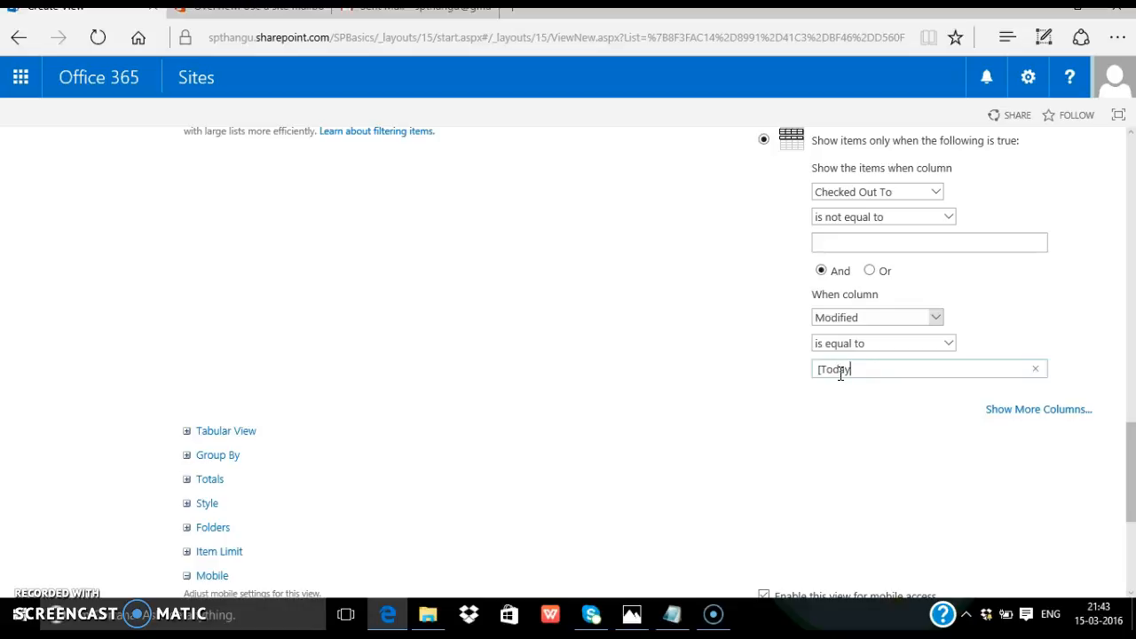
# Step: Expand the Tabular View, Group By and Totals sections of the new view and examine their options
pyautogui.scroll(-5, 840, 373)
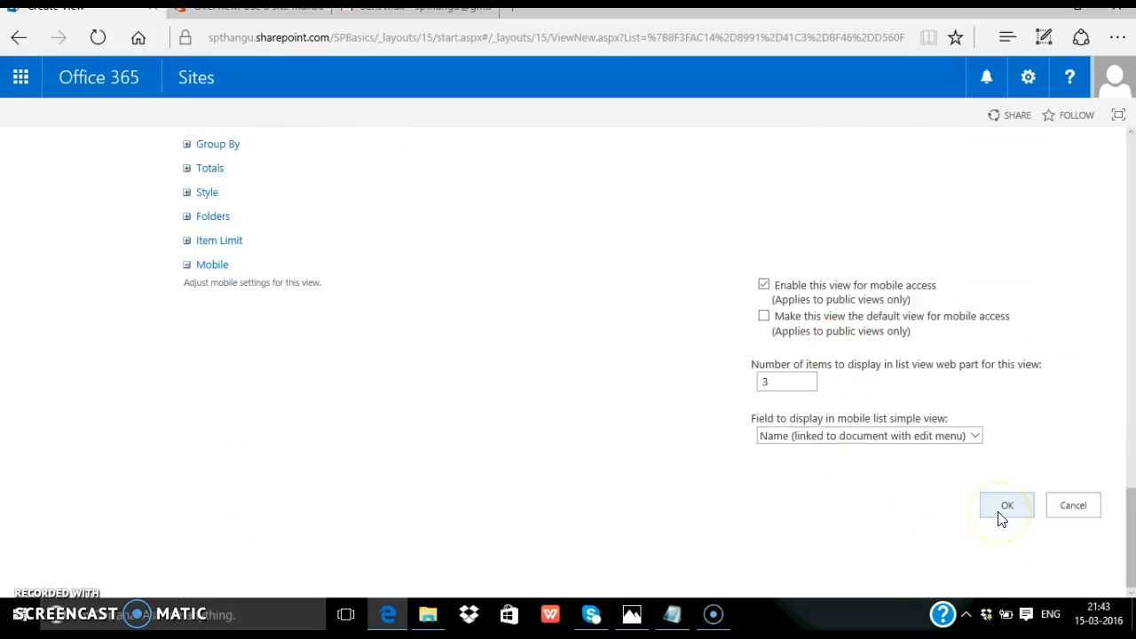
pyautogui.click(1006, 507)
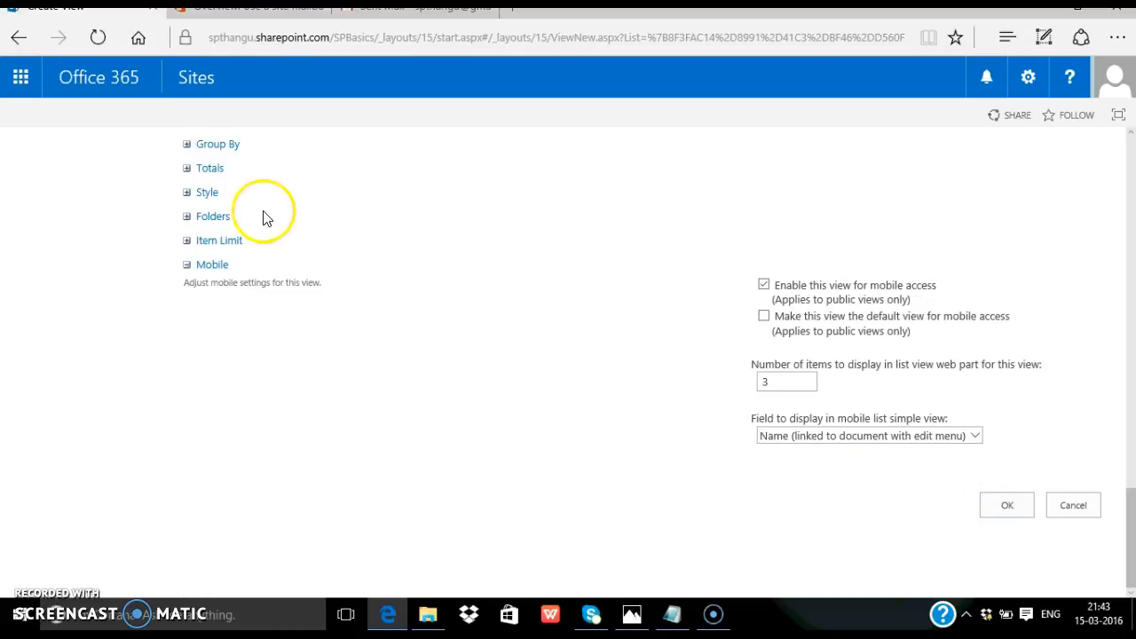
pyautogui.scroll(1, 257, 226)
pyautogui.click(187, 195)
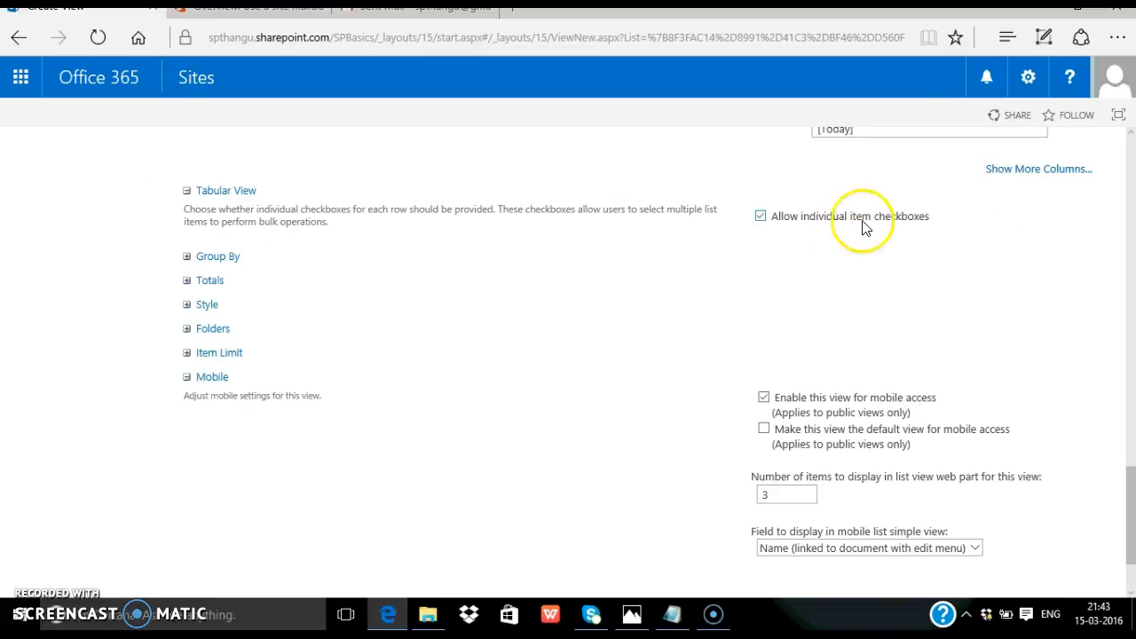
pyautogui.click(188, 257)
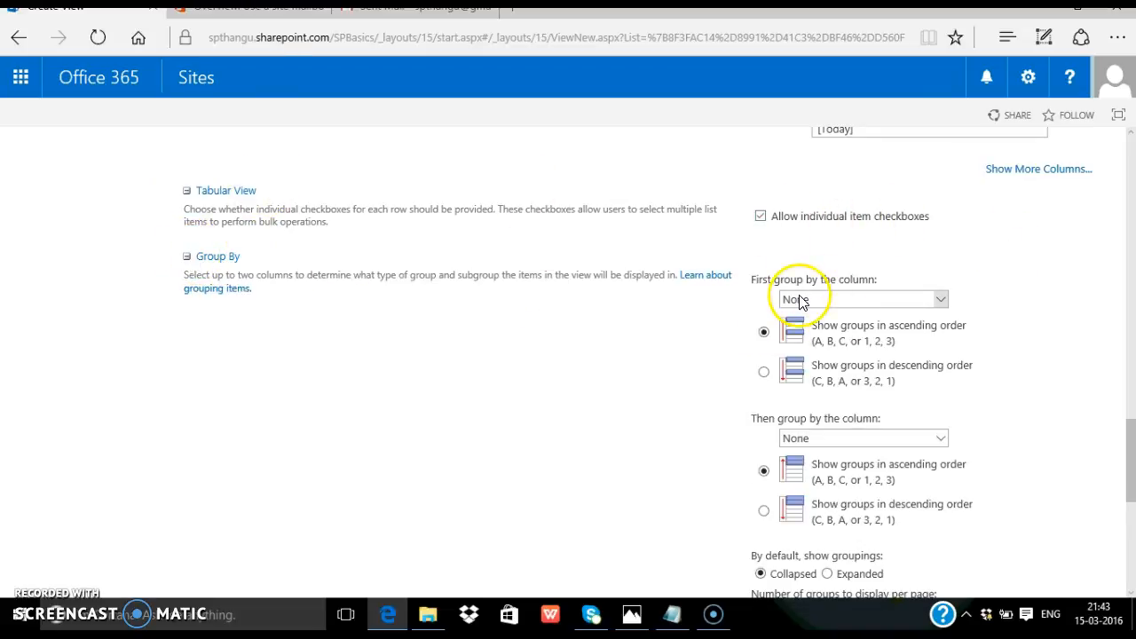
pyautogui.scroll(-3, 577, 368)
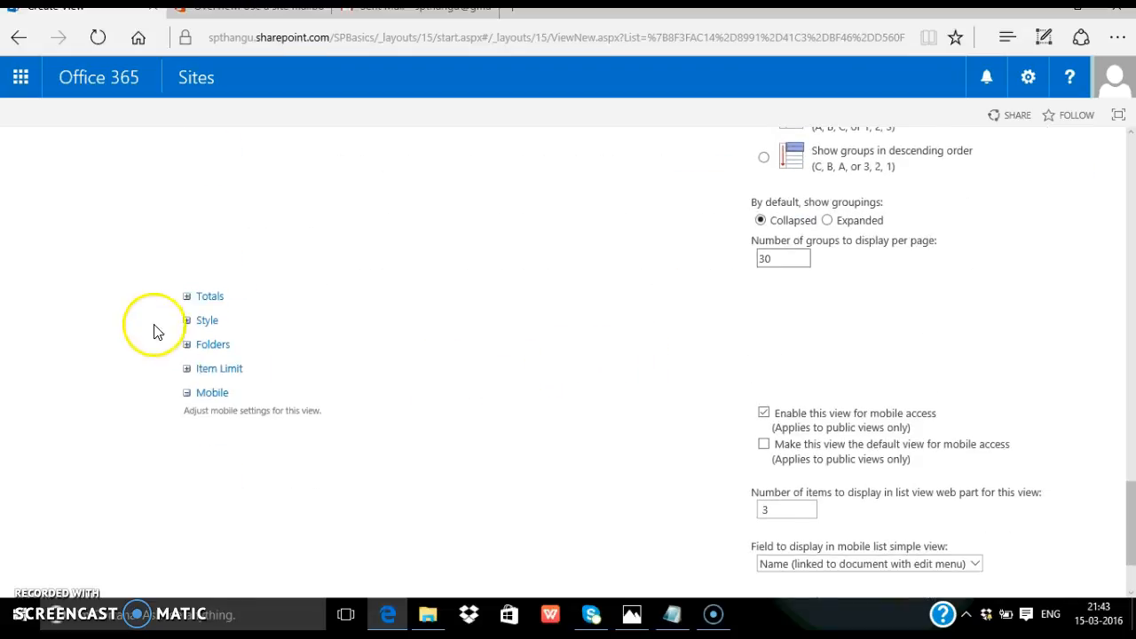
pyautogui.click(197, 298)
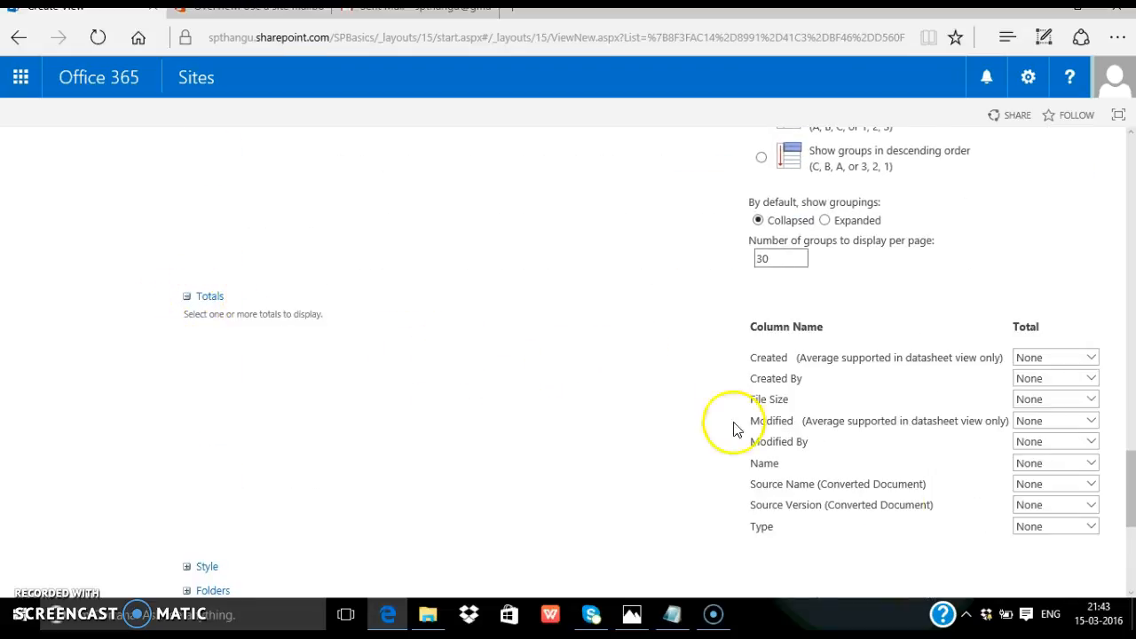
# Step: Set the view style to Shaded and have the view show all items without folders
pyautogui.scroll(-1, 623, 445)
pyautogui.scroll(-2, 622, 445)
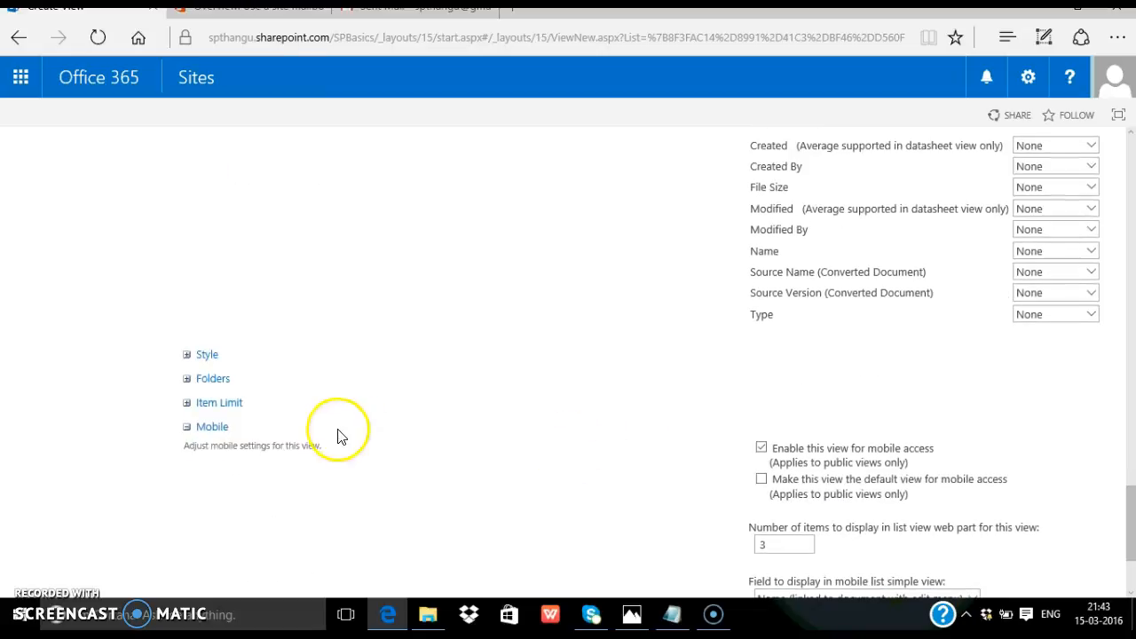
pyautogui.click(187, 359)
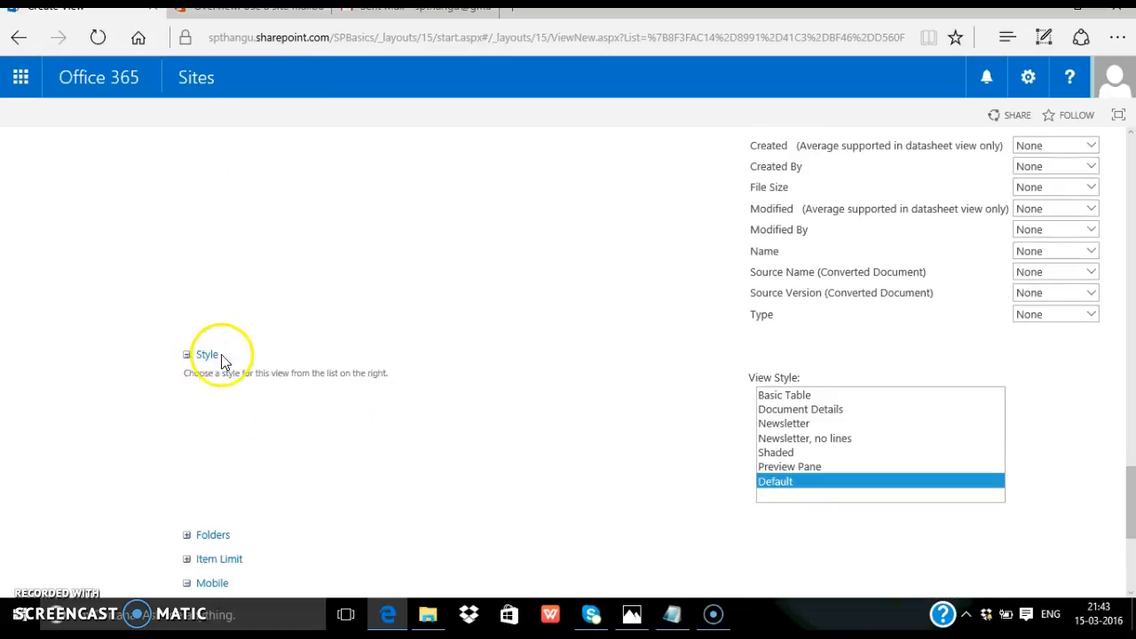
pyautogui.scroll(-2, 347, 368)
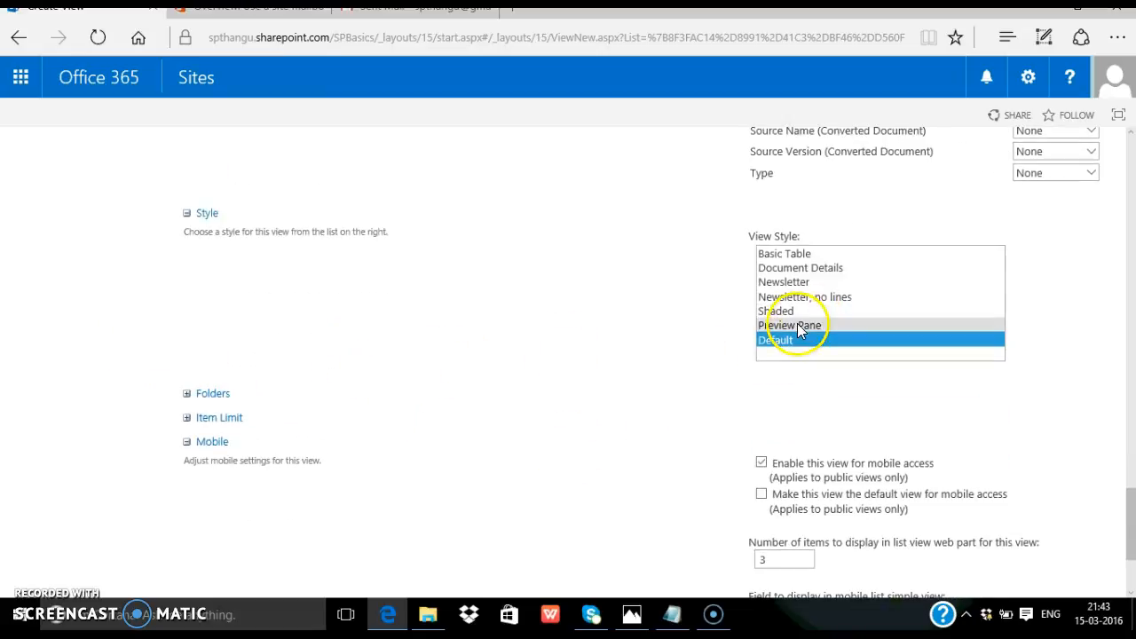
pyautogui.click(777, 311)
pyautogui.scroll(-2, 629, 359)
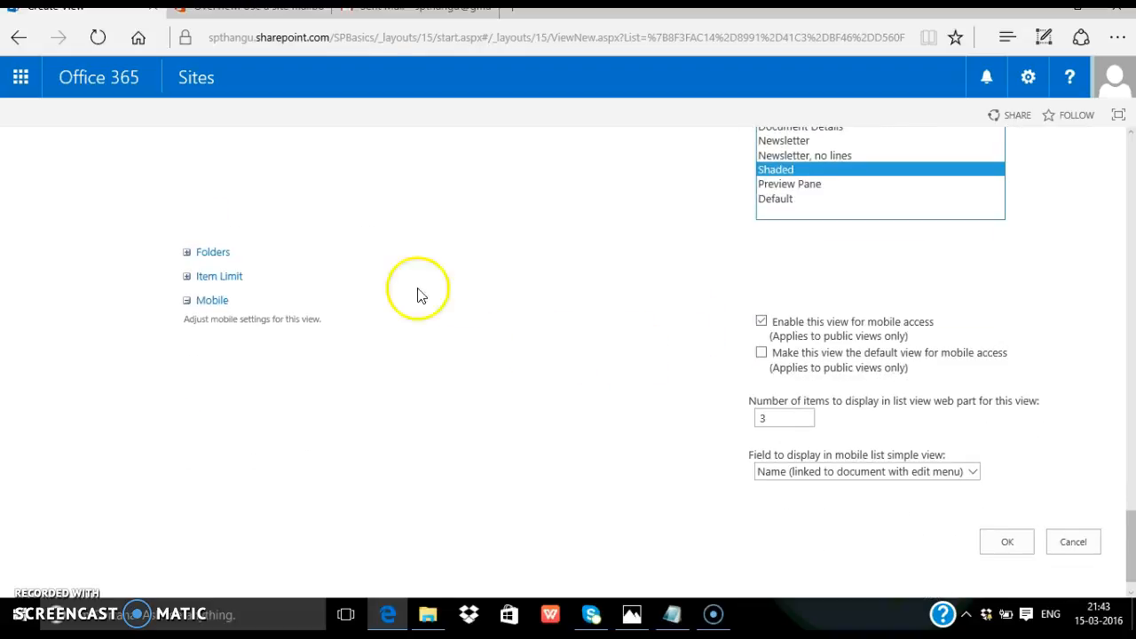
pyautogui.click(189, 256)
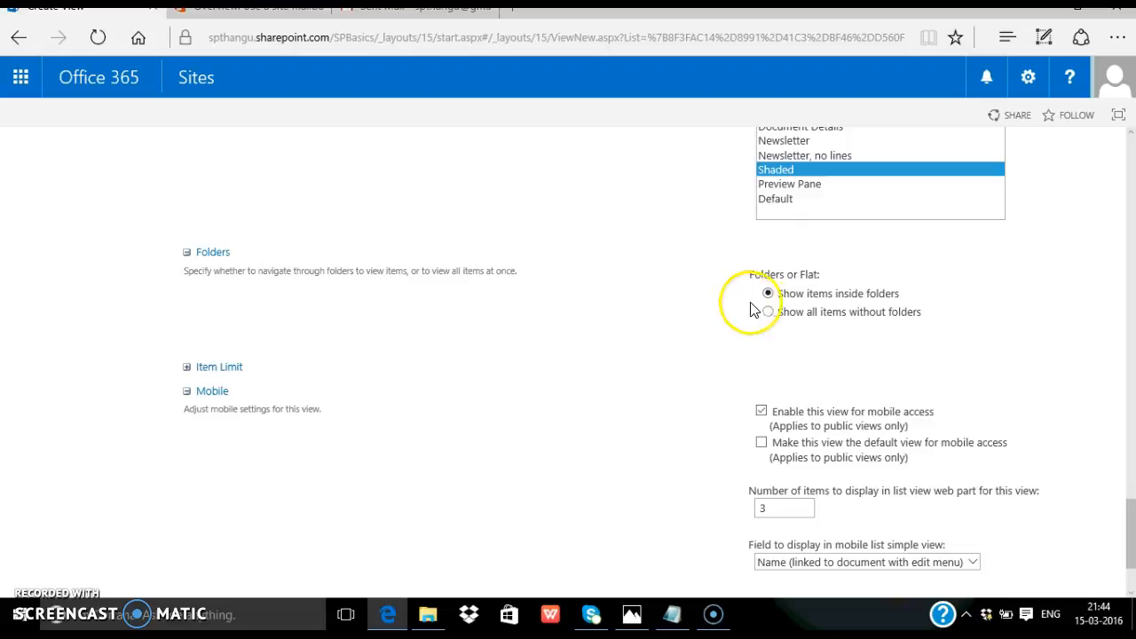
# Step: Review the Item Limit options and create the NameSort view
pyautogui.scroll(-2, 733, 347)
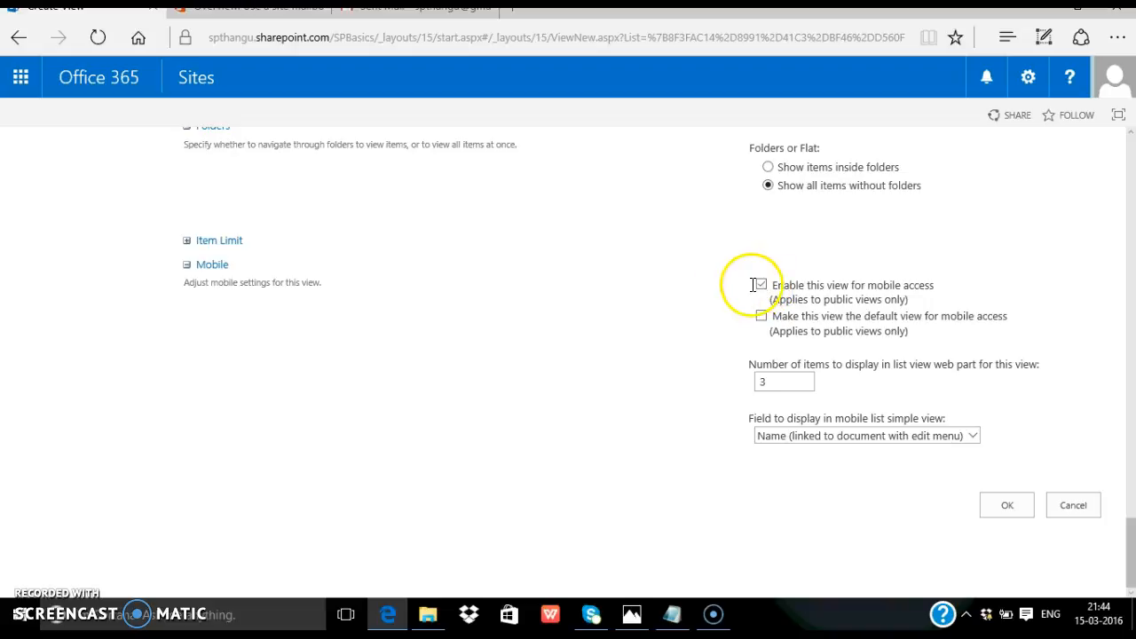
pyautogui.click(189, 241)
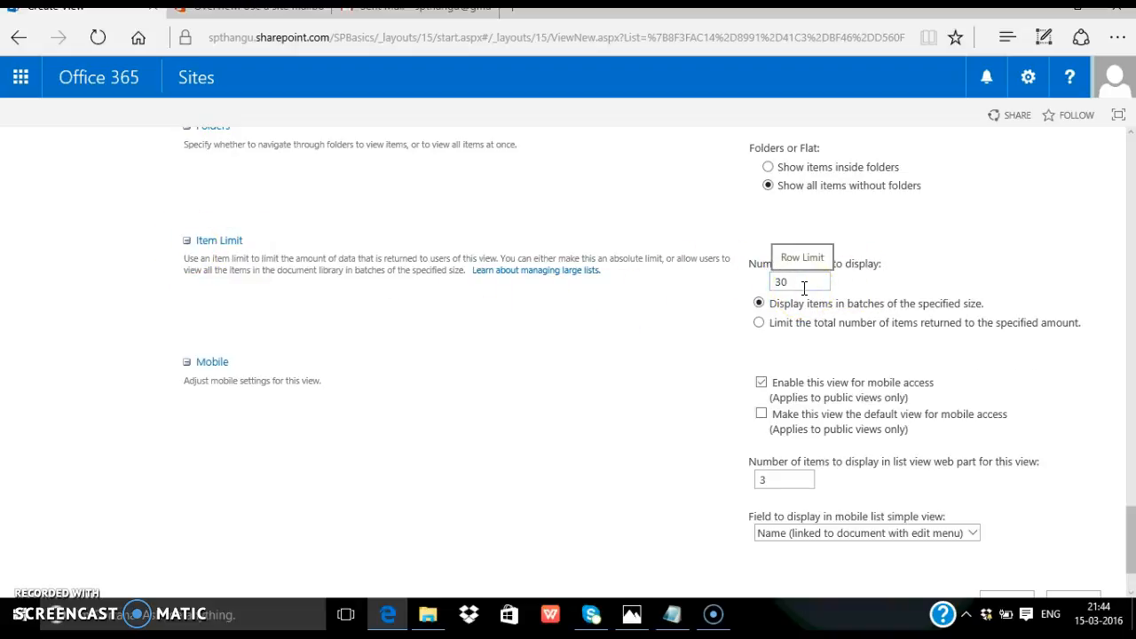
pyautogui.scroll(-2, 804, 288)
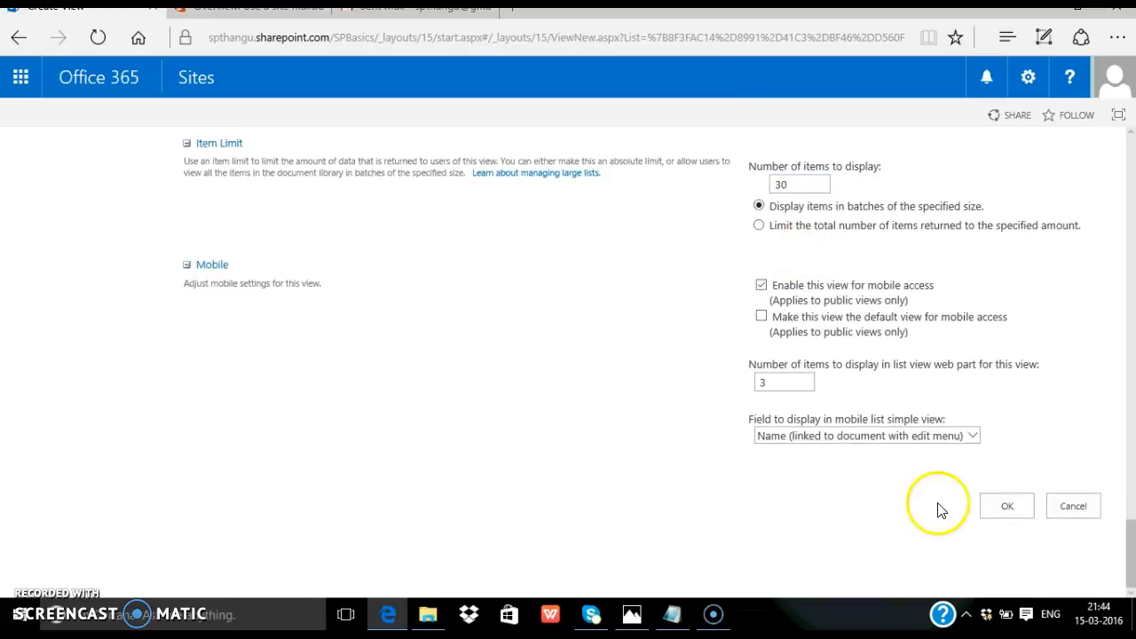
pyautogui.click(1003, 508)
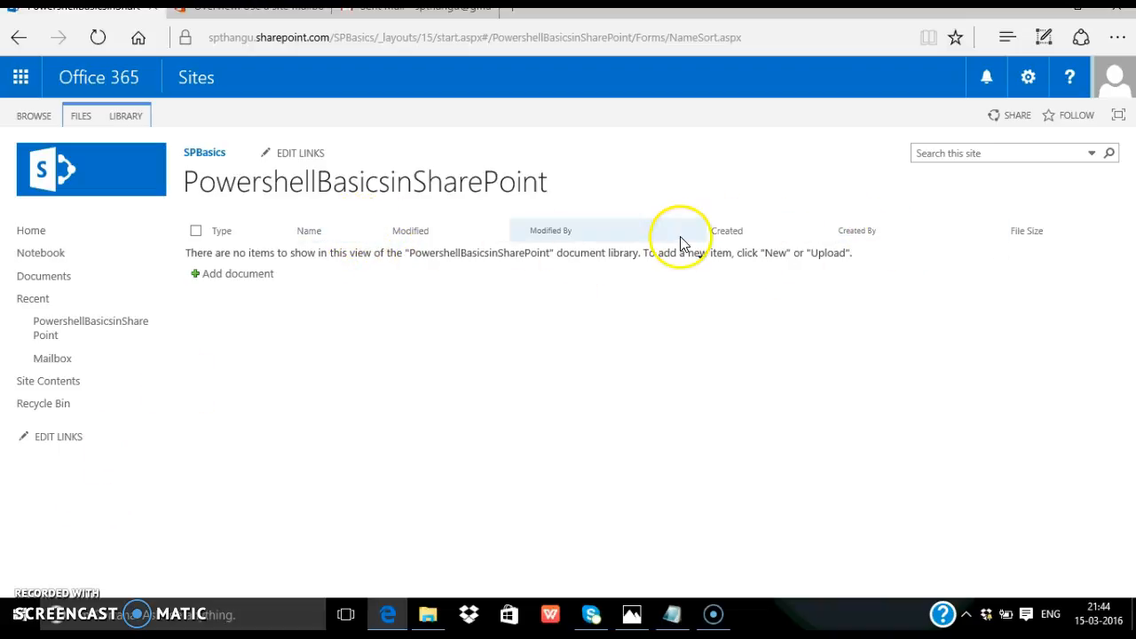
# Step: Add the document C:\demo\cmp2.txt to the root folder of the library and refresh the NameSort list
pyautogui.click(242, 282)
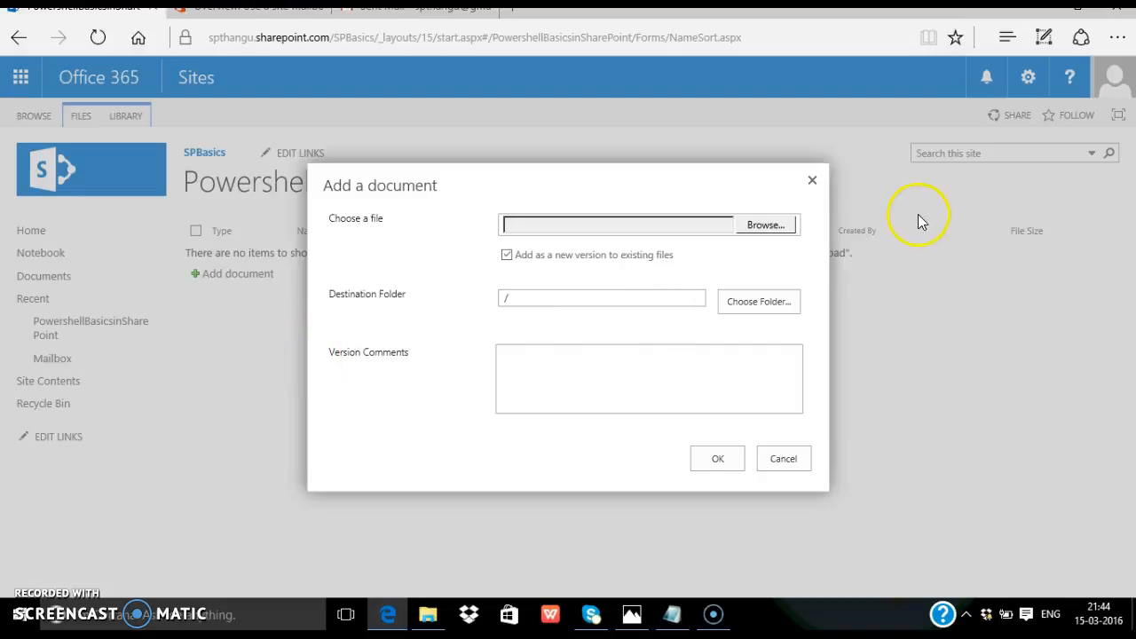
pyautogui.click(766, 225)
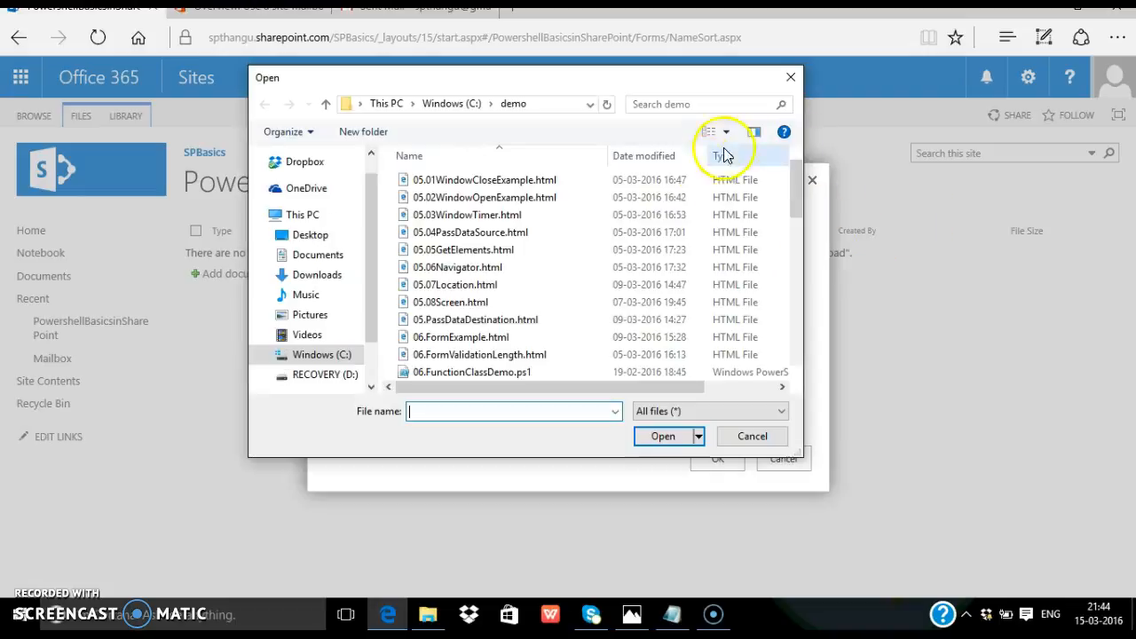
pyautogui.scroll(-4, 448, 284)
pyautogui.doubleClick(434, 246)
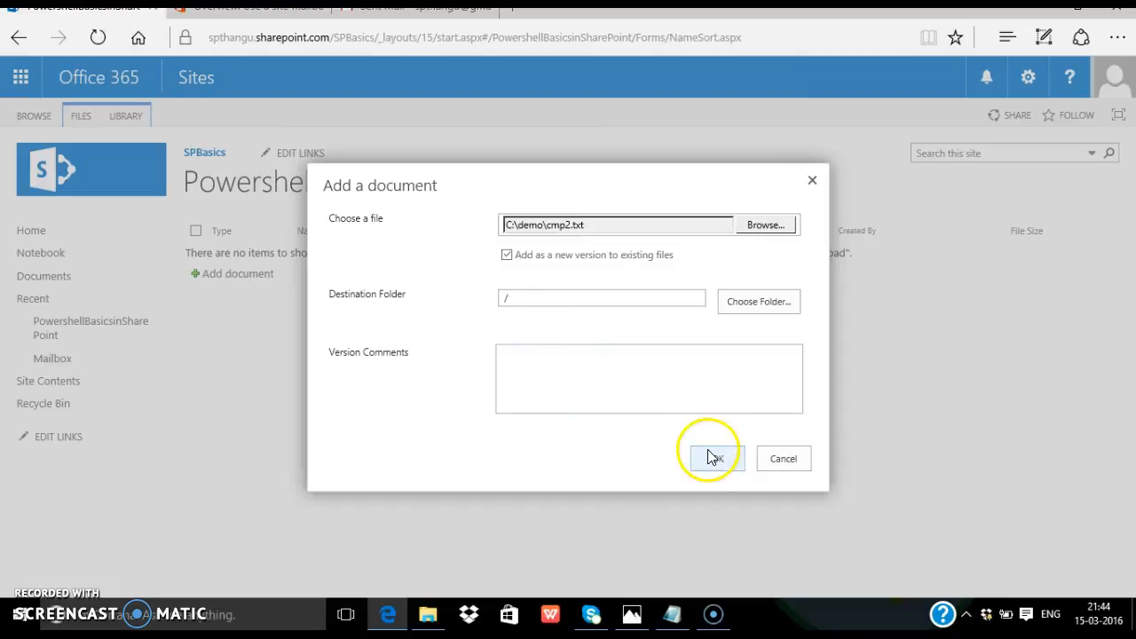
pyautogui.click(714, 459)
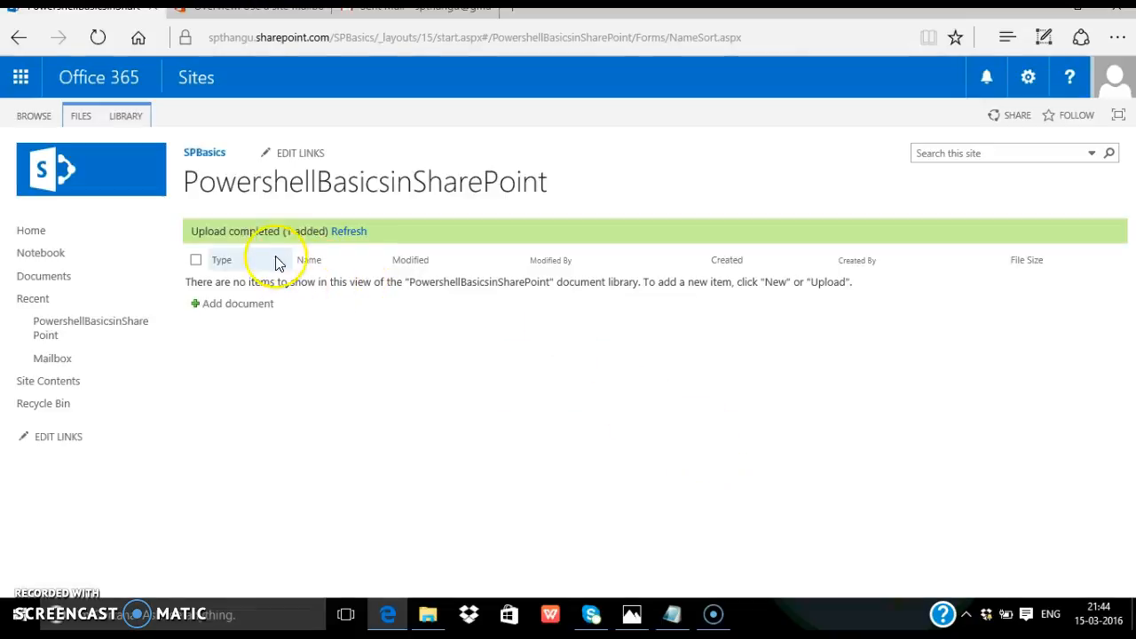
pyautogui.click(349, 231)
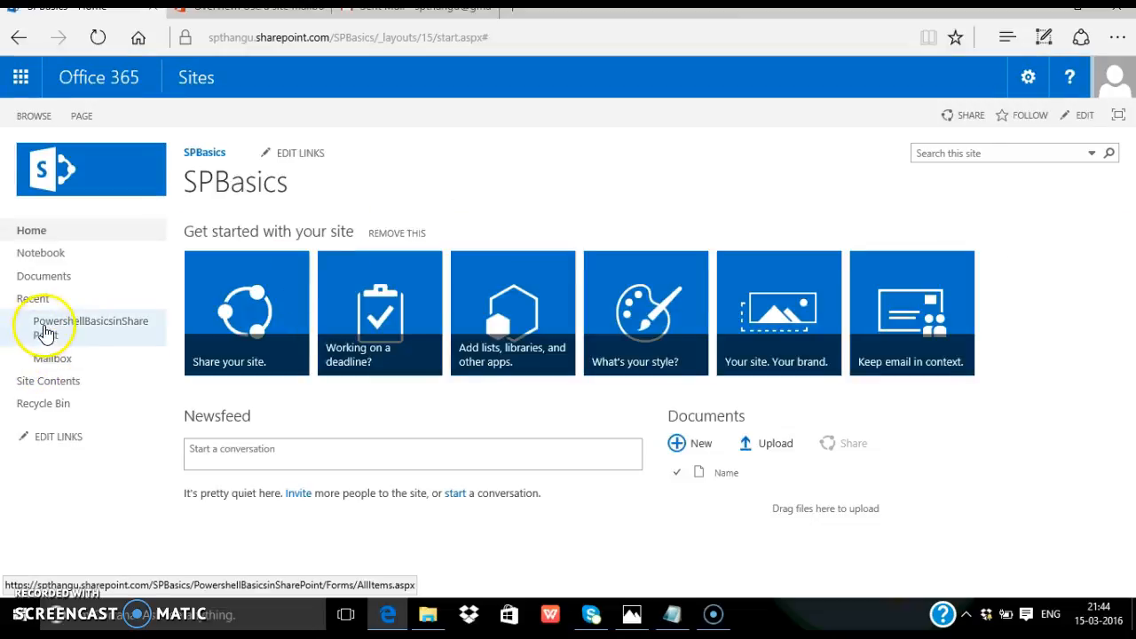
# Step: Reopen the PowershellBasicsinSharePoint library, show its NameSort view and open that view for modification
pyautogui.click(49, 328)
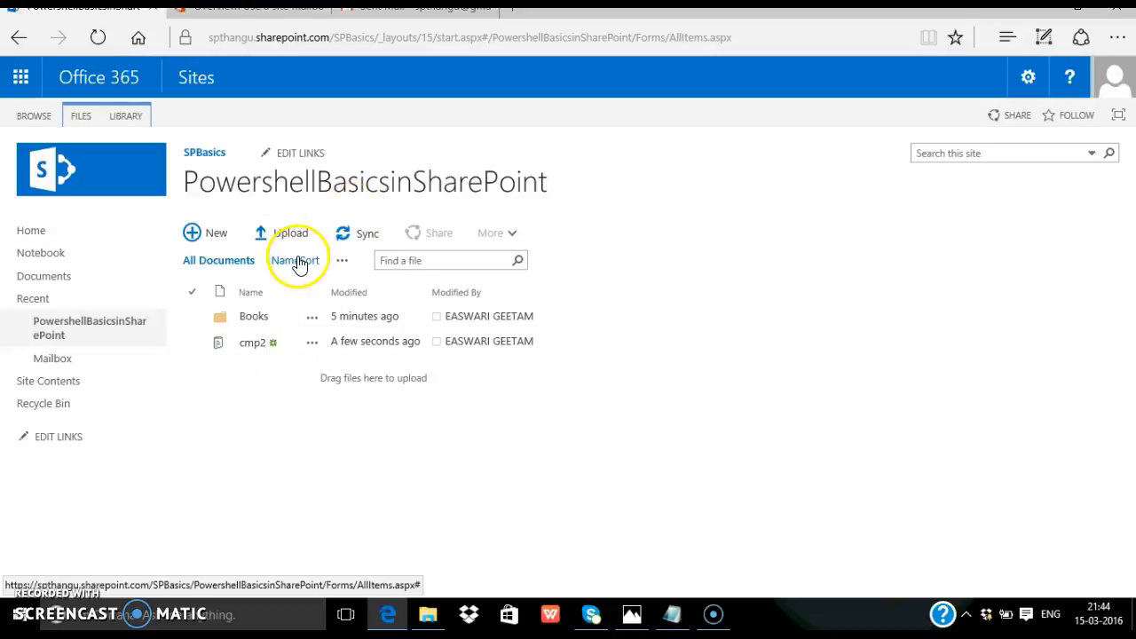
pyautogui.click(277, 262)
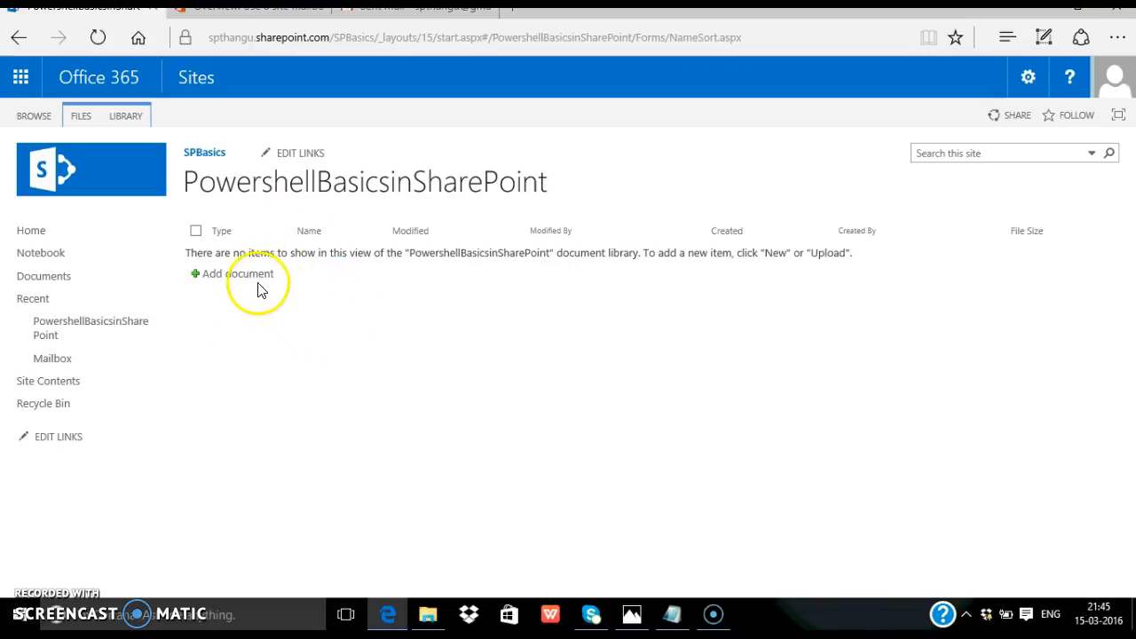
pyautogui.click(135, 117)
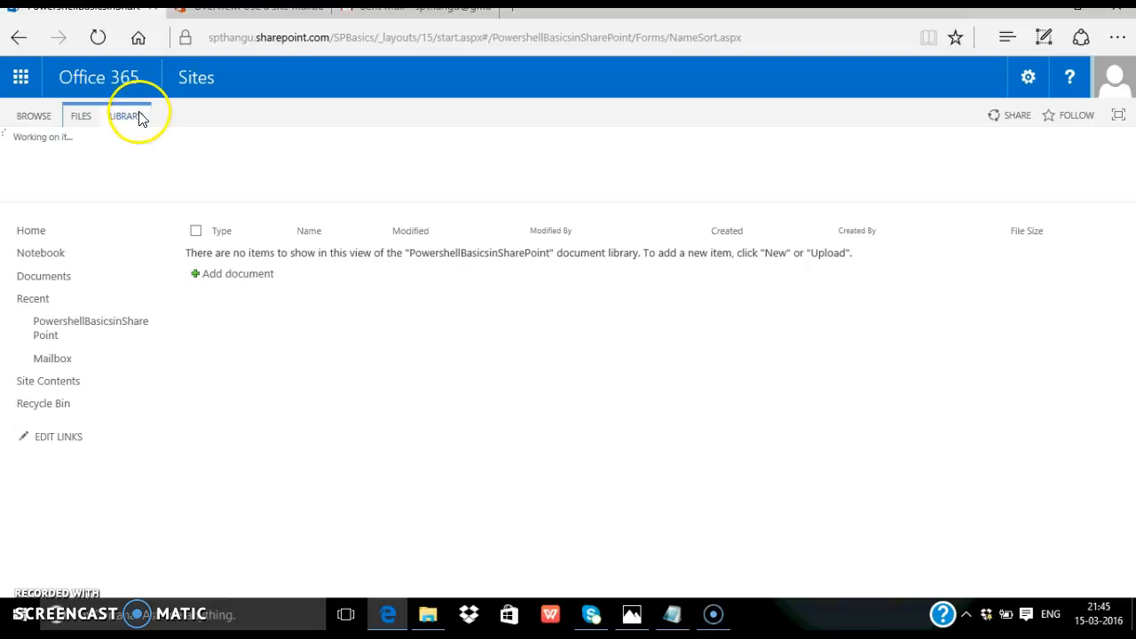
pyautogui.click(168, 142)
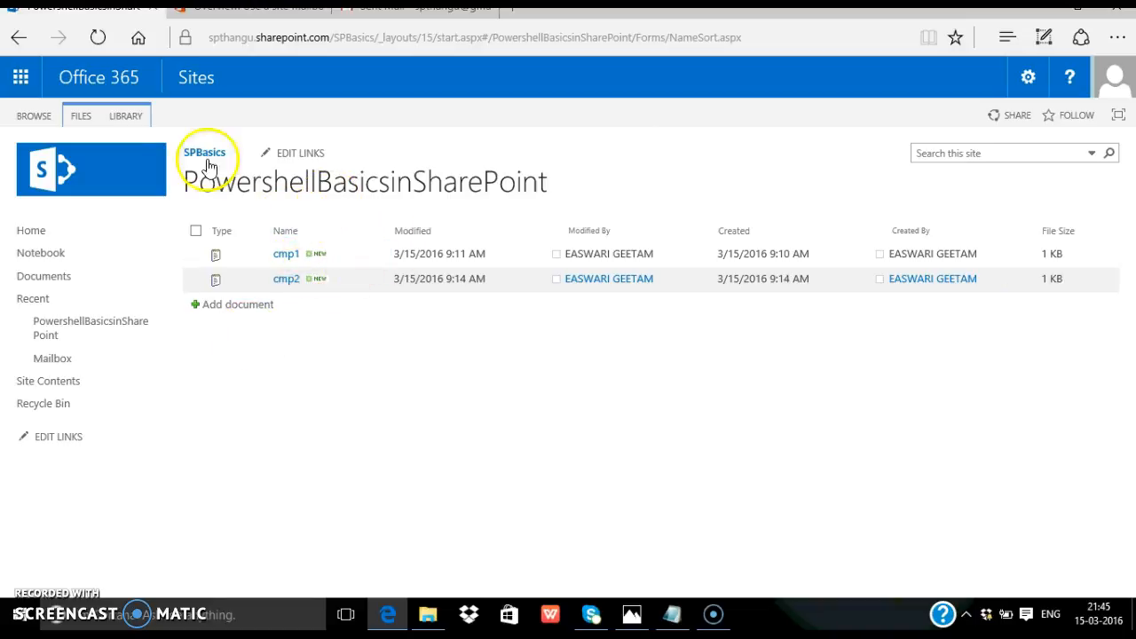
# Step: Switch the library's current view from NameSort to All Documents
pyautogui.click(123, 118)
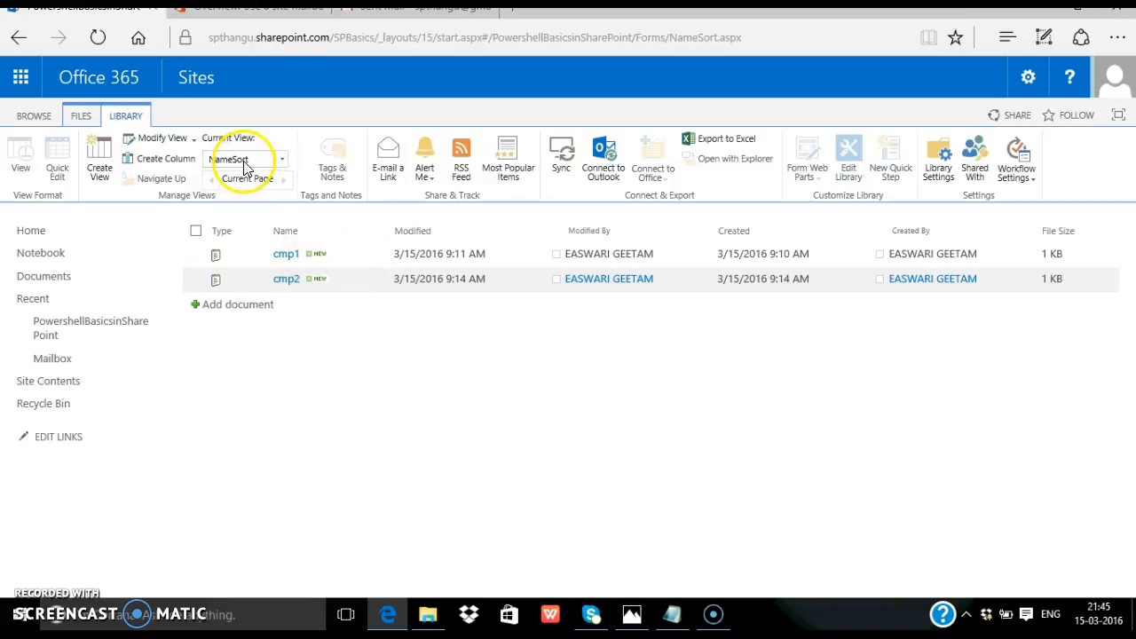
pyautogui.click(246, 162)
pyautogui.click(253, 199)
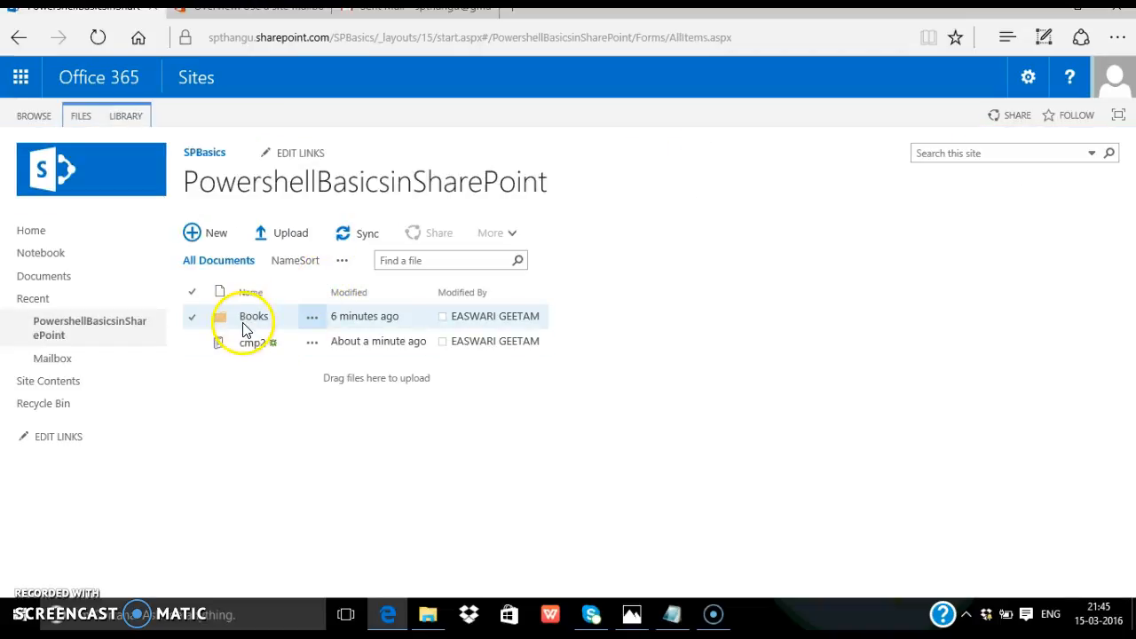
# Step: Create a library column named Price with the Currency type, keeping the remaining column settings at their defaults
pyautogui.click(126, 117)
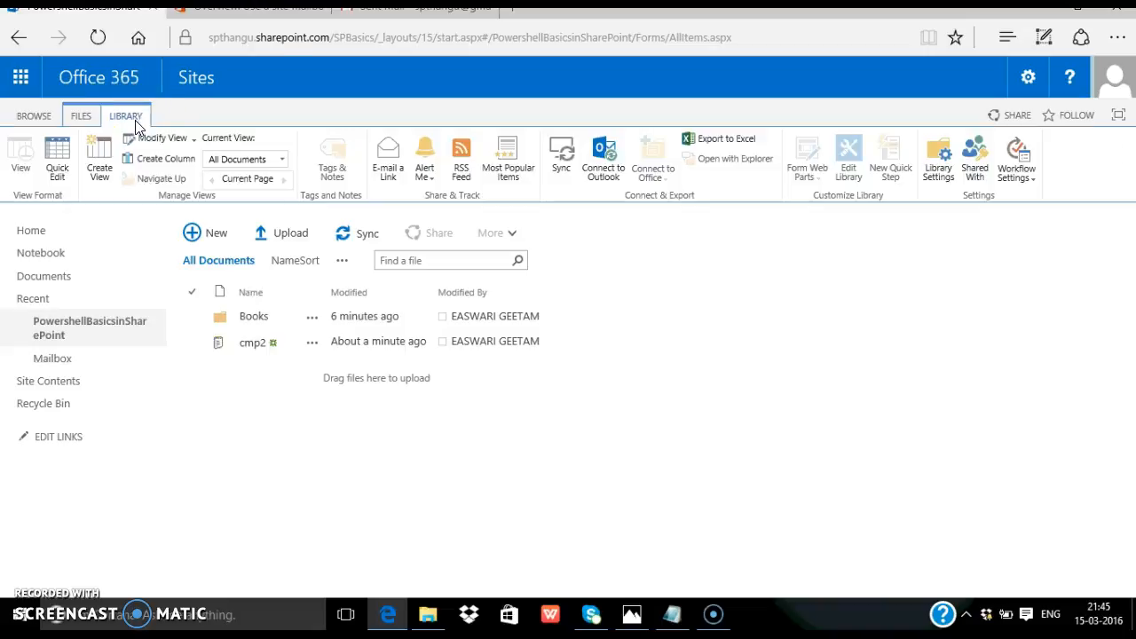
pyautogui.click(165, 168)
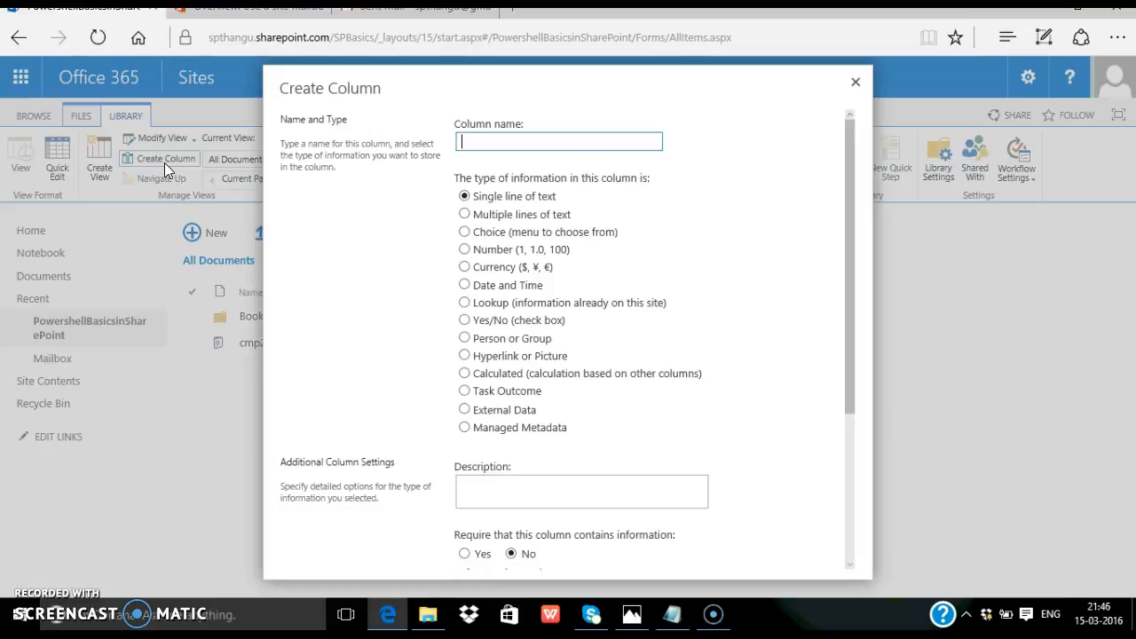
pyautogui.click(503, 171)
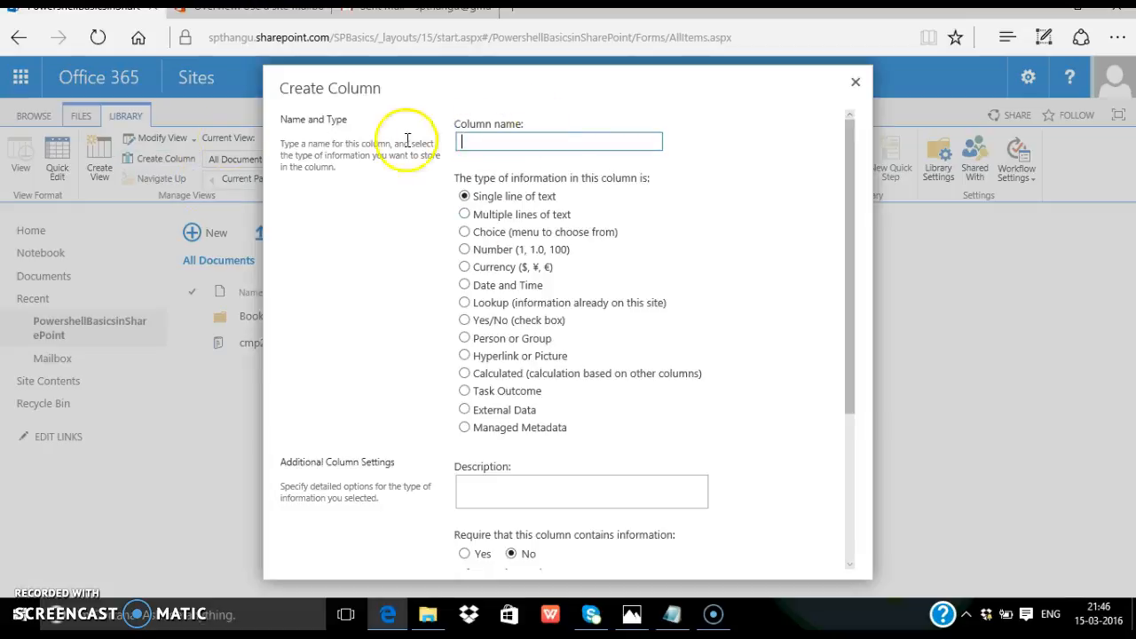
pyautogui.click(592, 138)
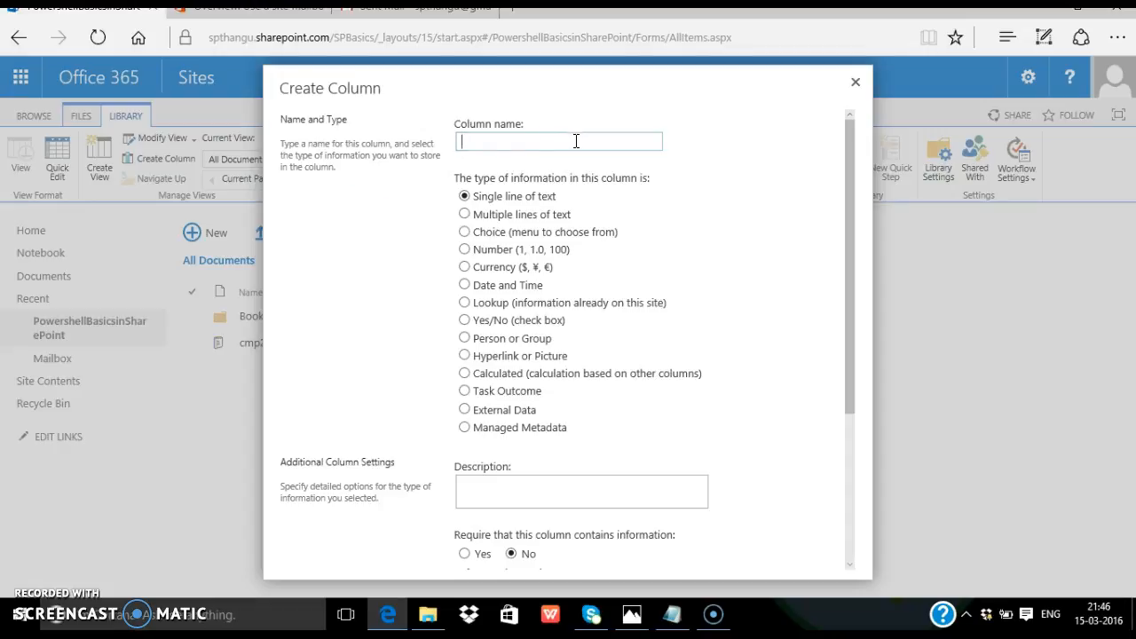
pyautogui.click(497, 145)
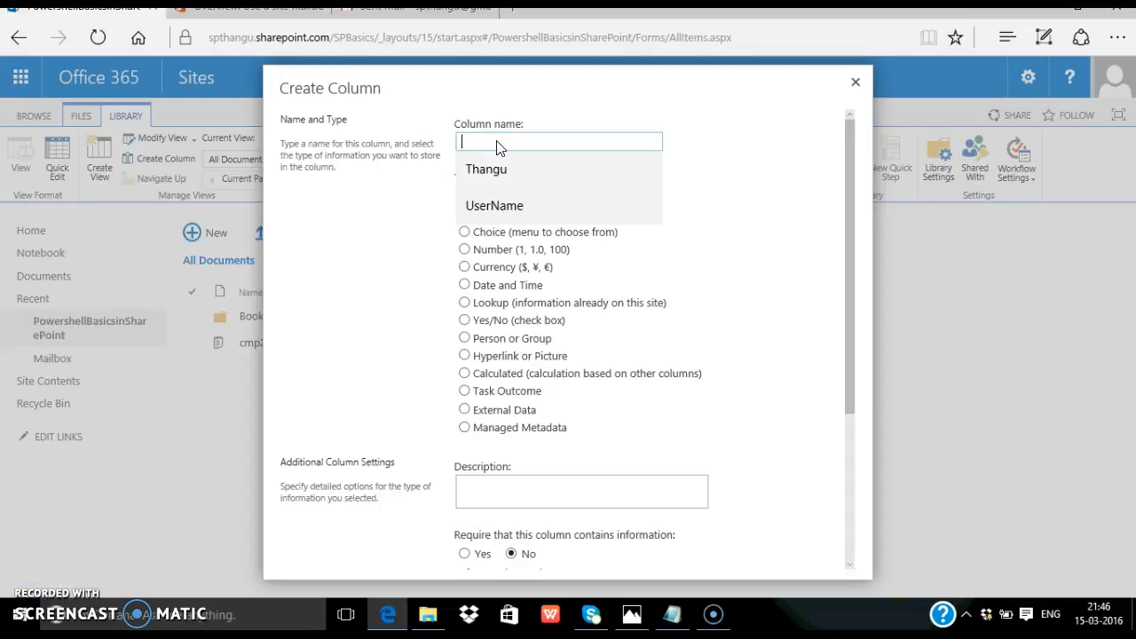
pyautogui.write('Price')
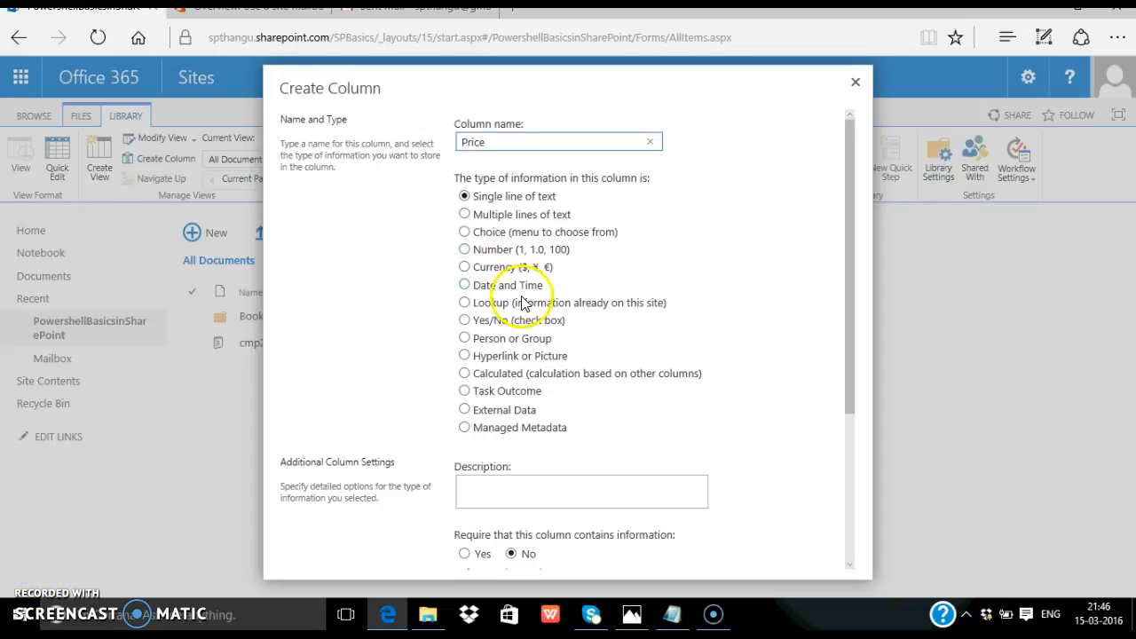
pyautogui.click(464, 267)
pyautogui.scroll(-2, 682, 424)
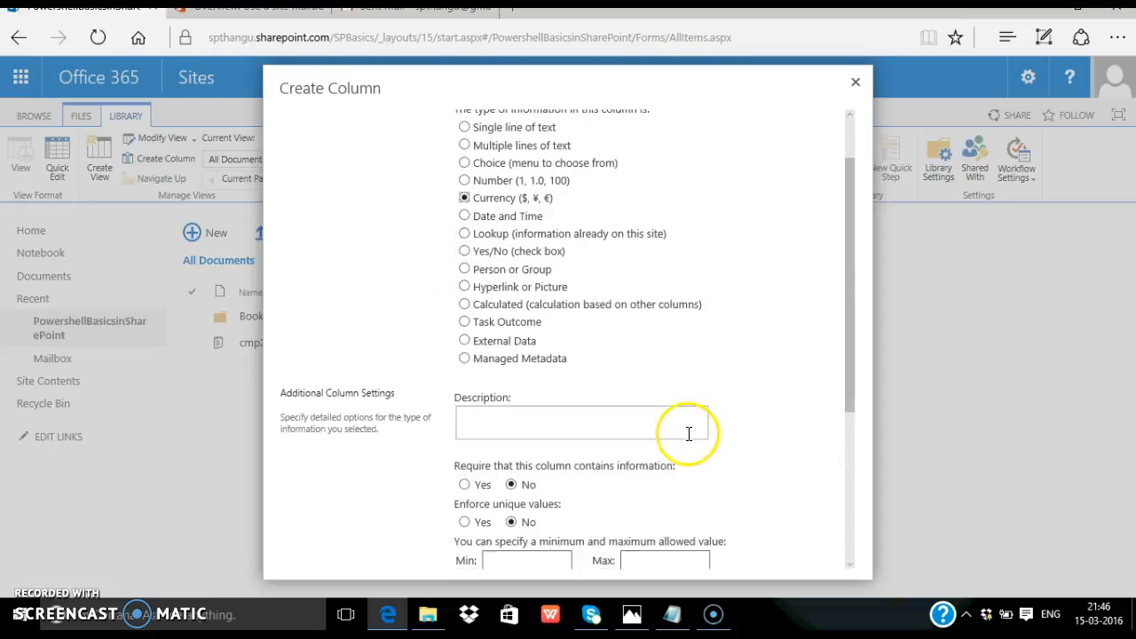
pyautogui.scroll(-5, 648, 537)
pyautogui.click(755, 556)
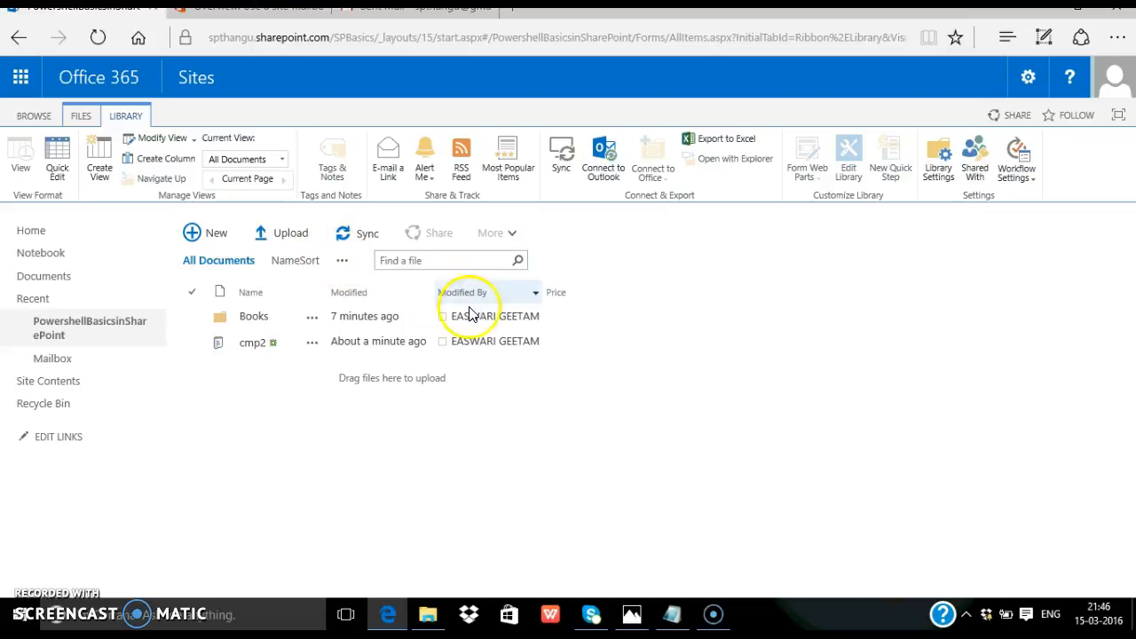
# Step: Set the Price property of the cmp2 document to $10 and save its properties
pyautogui.click(351, 337)
pyautogui.click(278, 324)
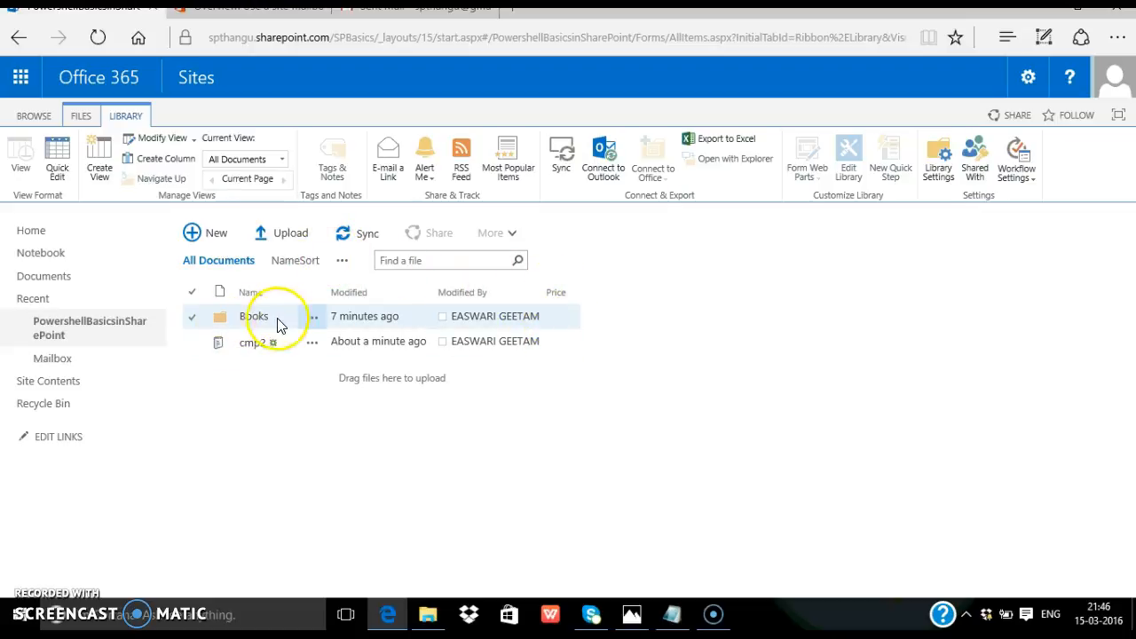
pyautogui.click(311, 346)
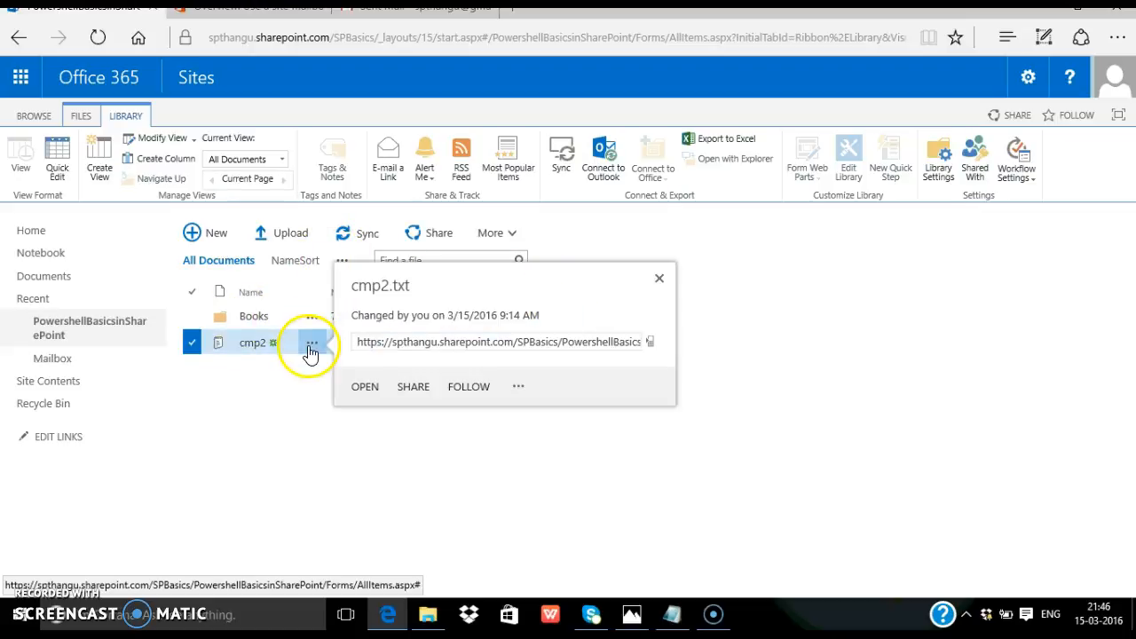
pyautogui.click(518, 413)
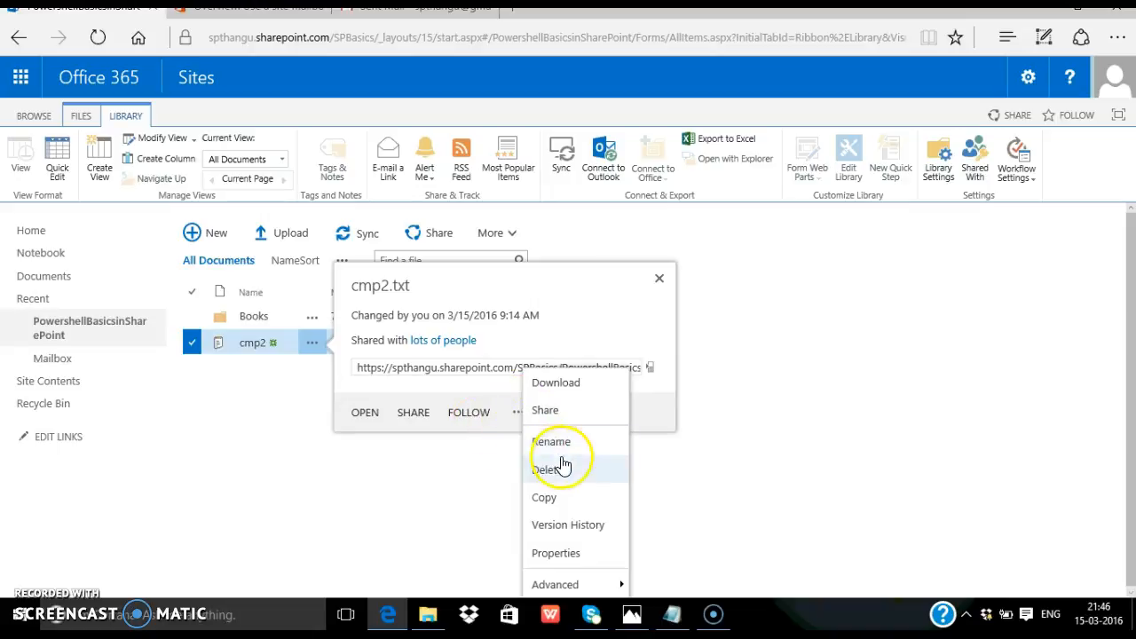
pyautogui.click(568, 554)
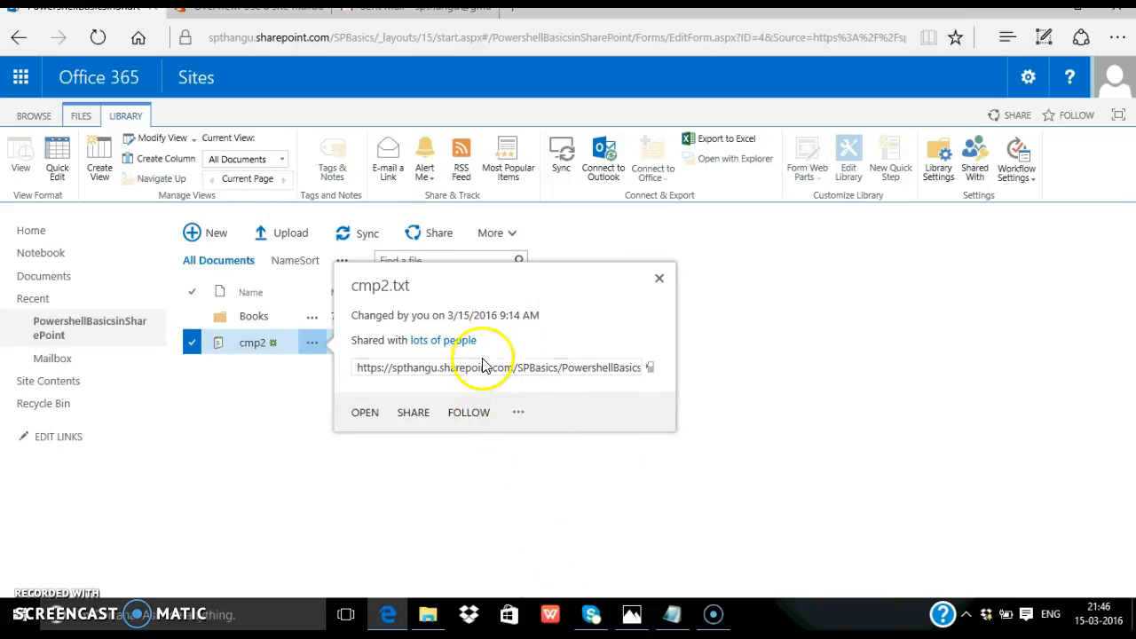
pyautogui.click(322, 303)
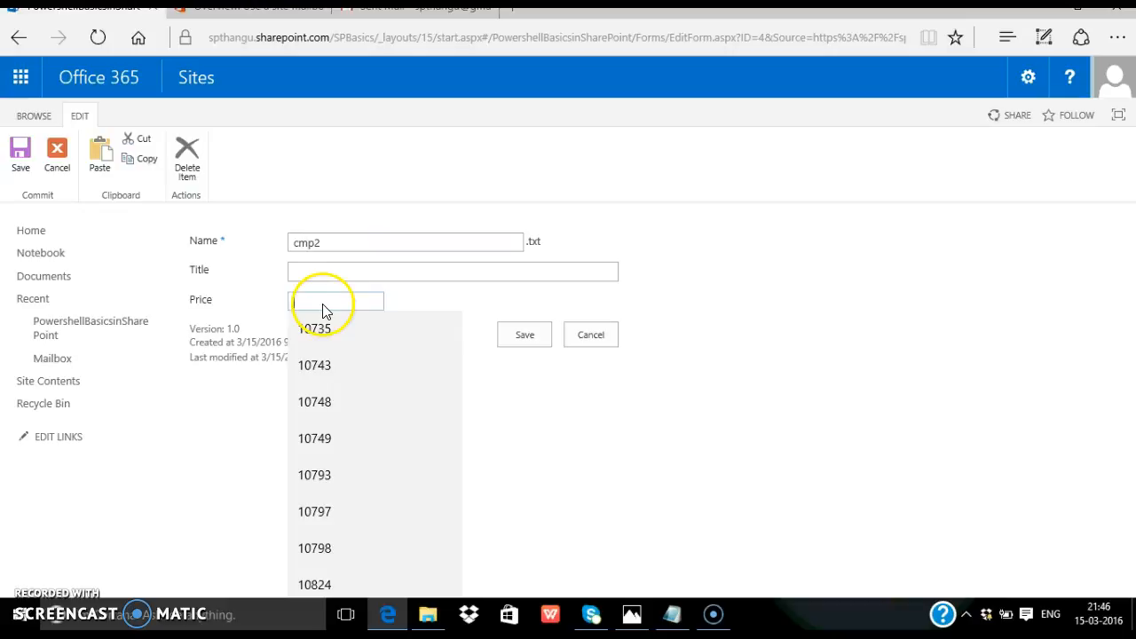
pyautogui.write('10')
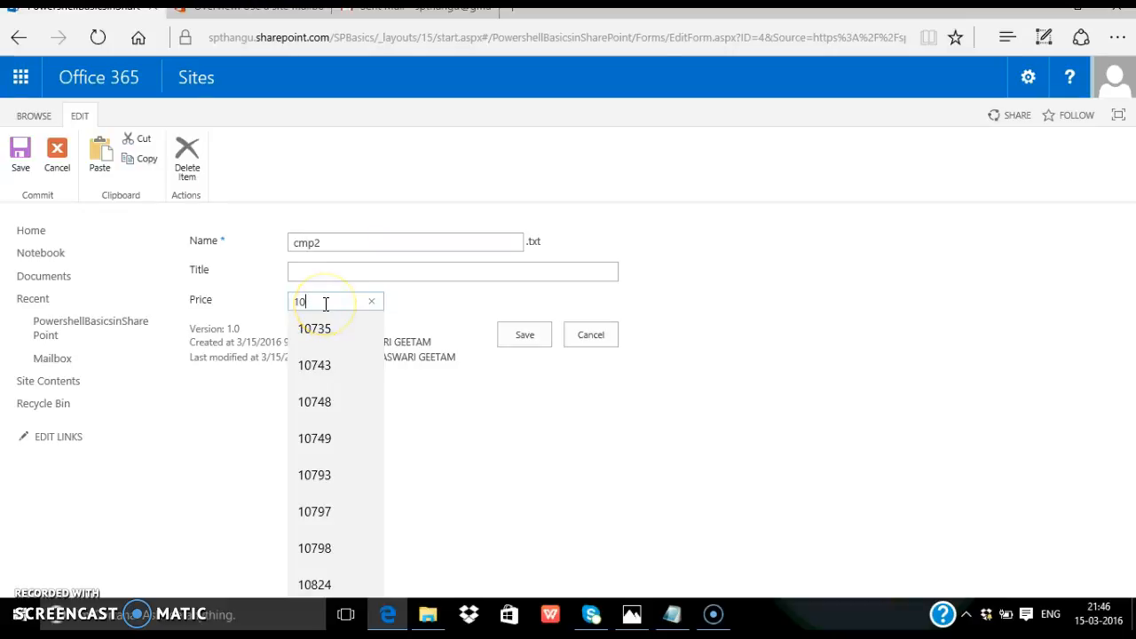
pyautogui.write('$')
pyautogui.click(523, 335)
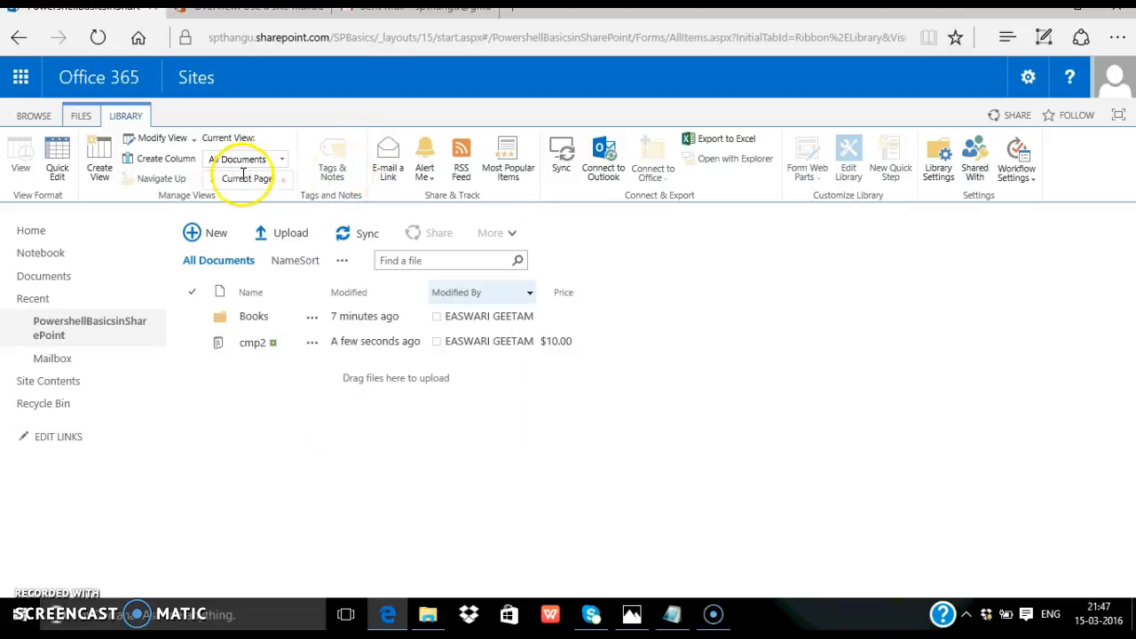
# Step: Examine the library's E-mail a Link and Sync commands, dismissing both dialogs without proceeding
pyautogui.click(394, 163)
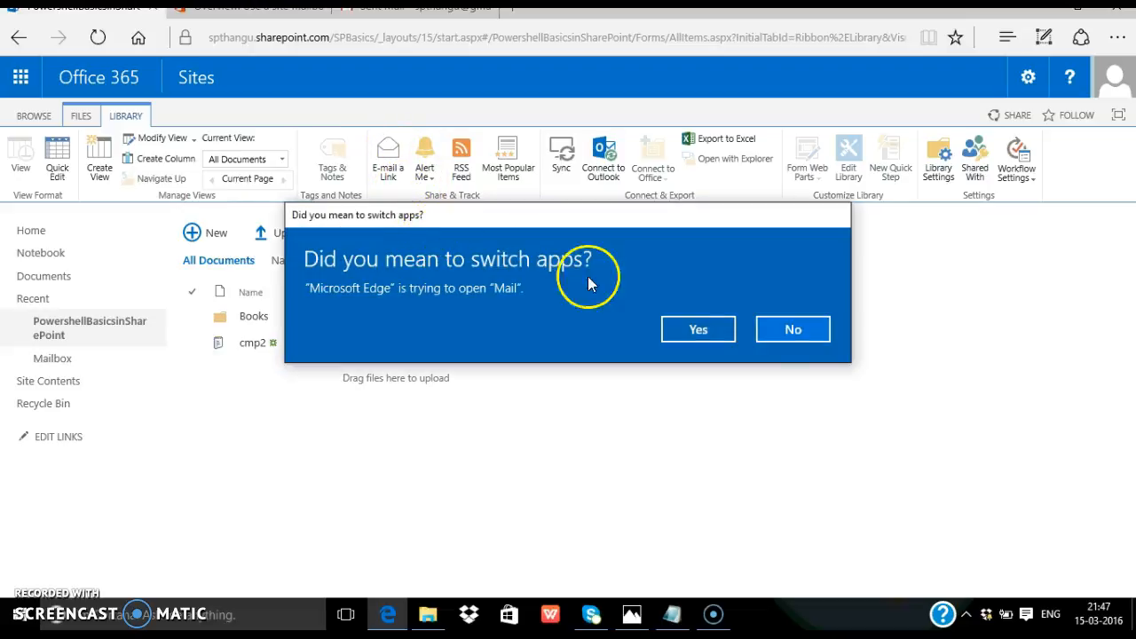
pyautogui.click(779, 331)
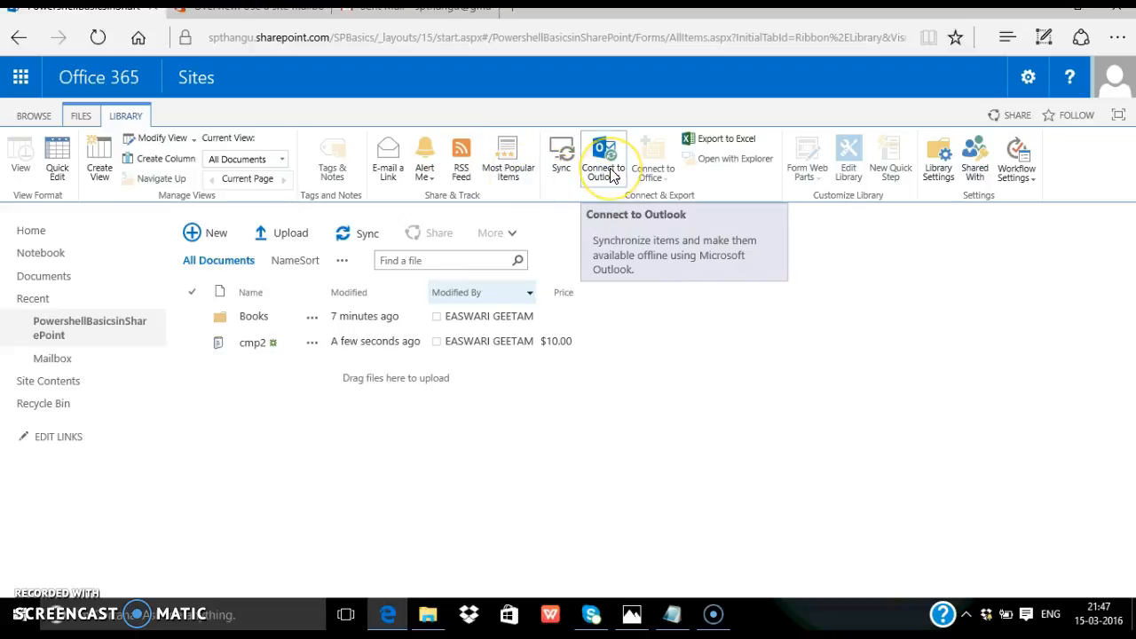
pyautogui.click(559, 167)
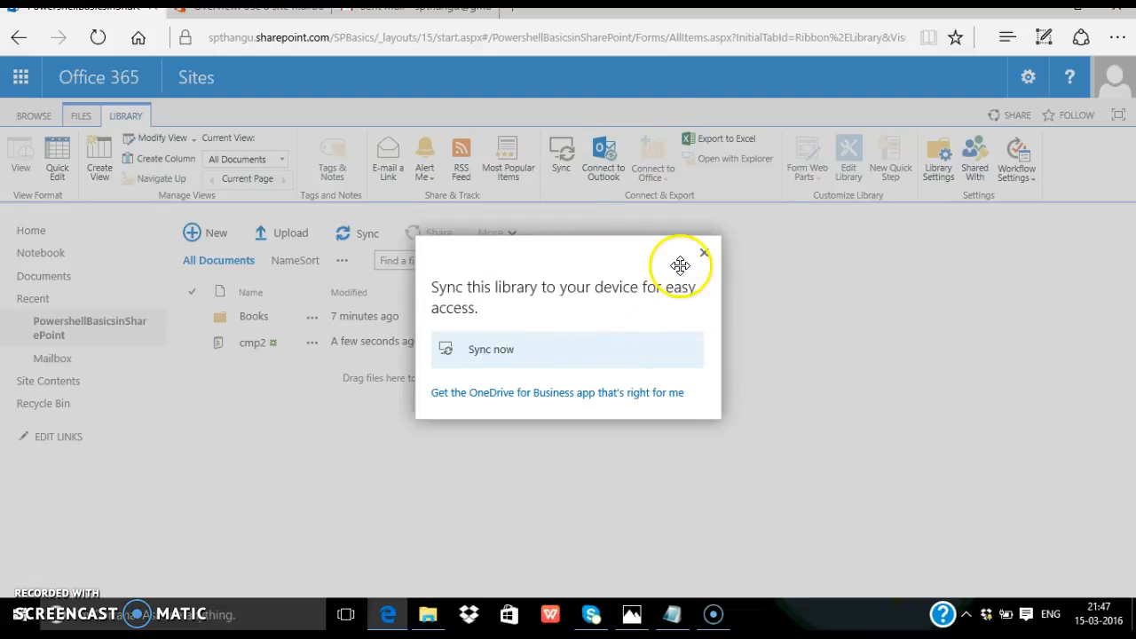
pyautogui.click(704, 254)
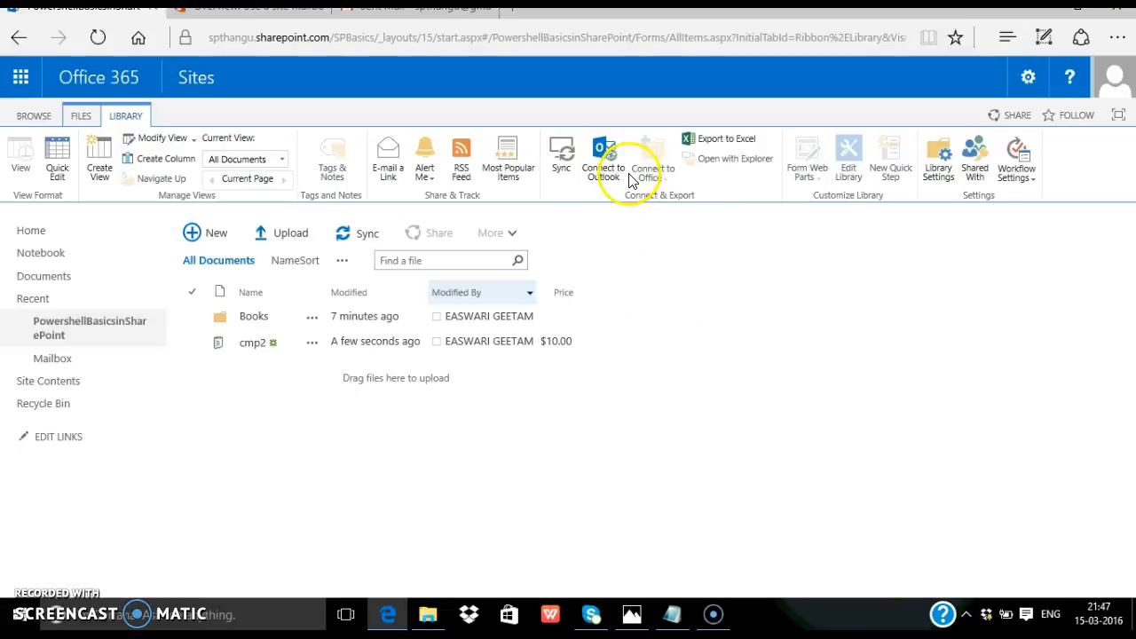
# Step: Export the library to Excel, open the downloaded owssvr.iqy file and enable its data connections
pyautogui.click(697, 142)
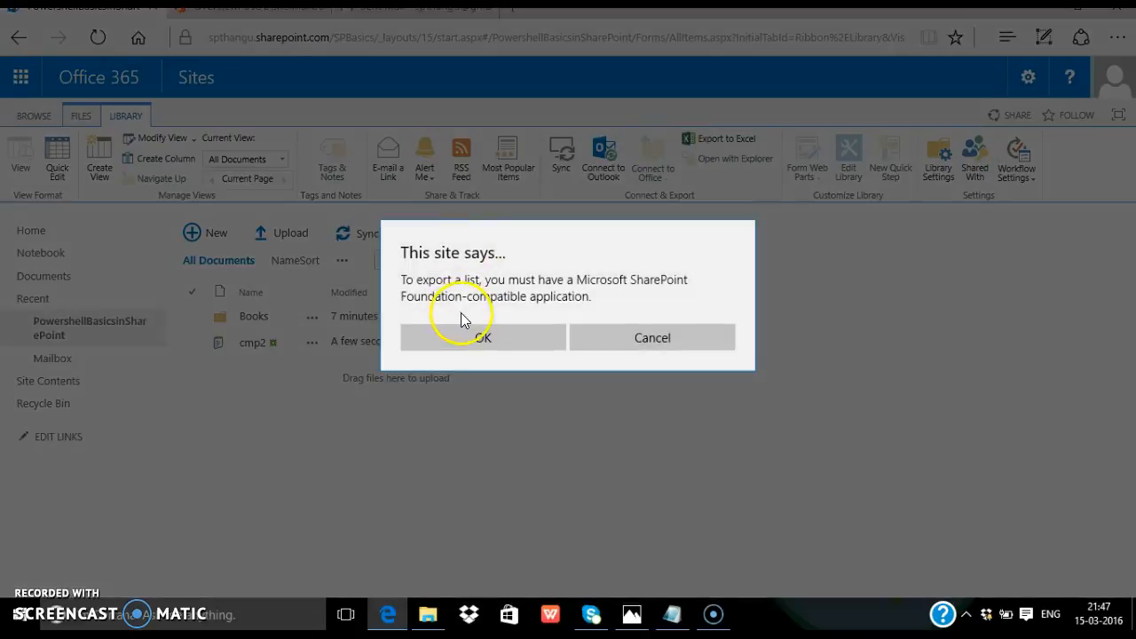
pyautogui.click(479, 337)
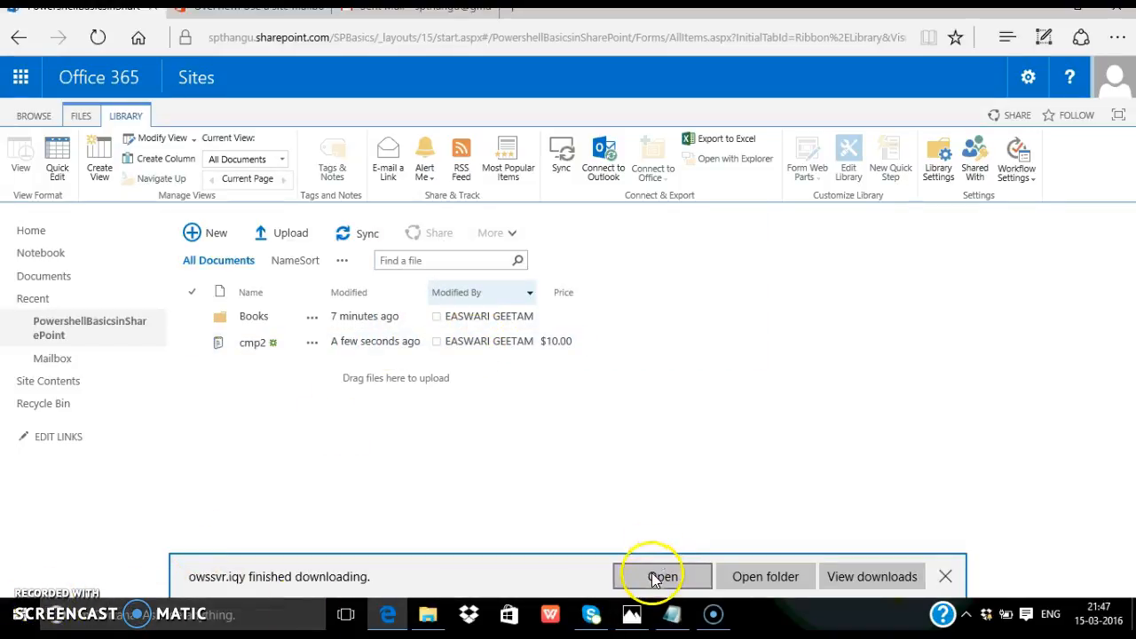
pyautogui.click(661, 576)
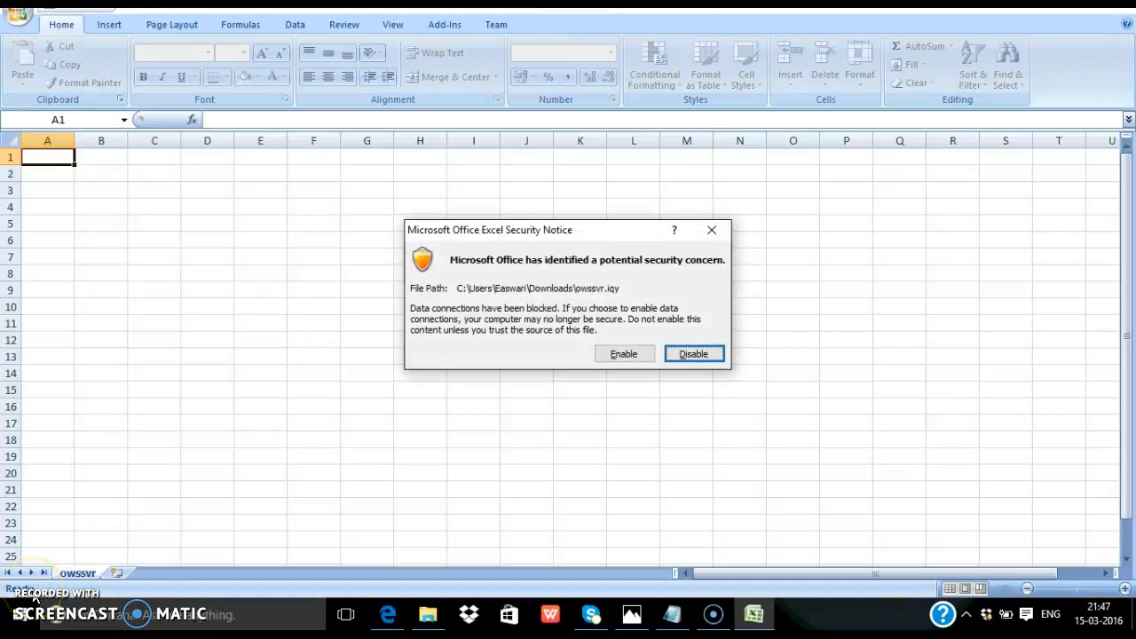
pyautogui.click(627, 354)
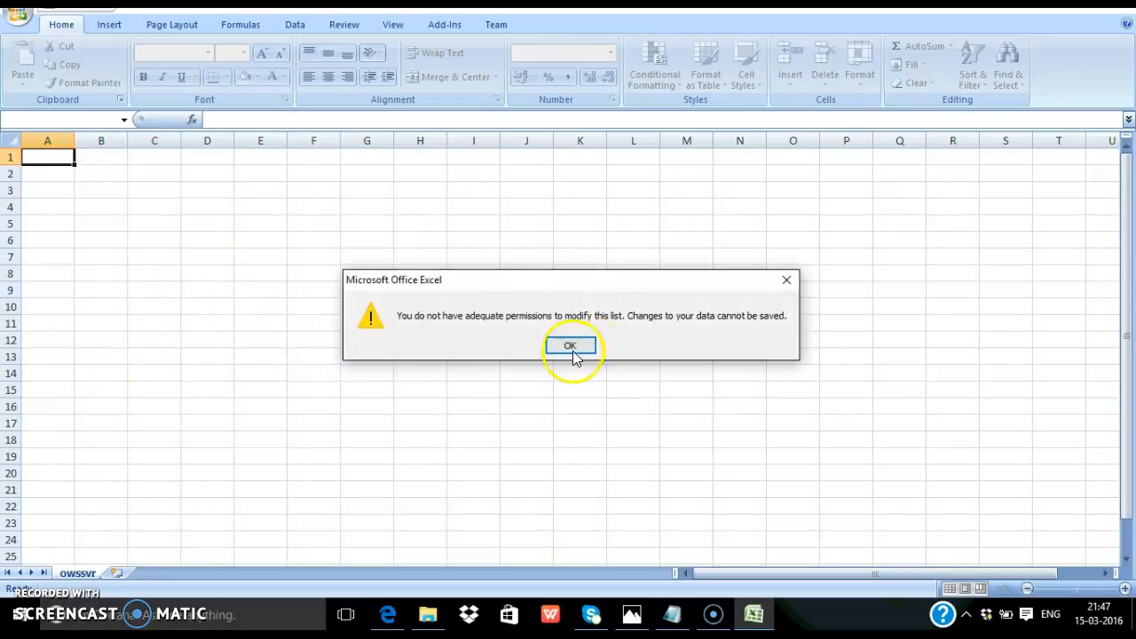
pyautogui.click(570, 347)
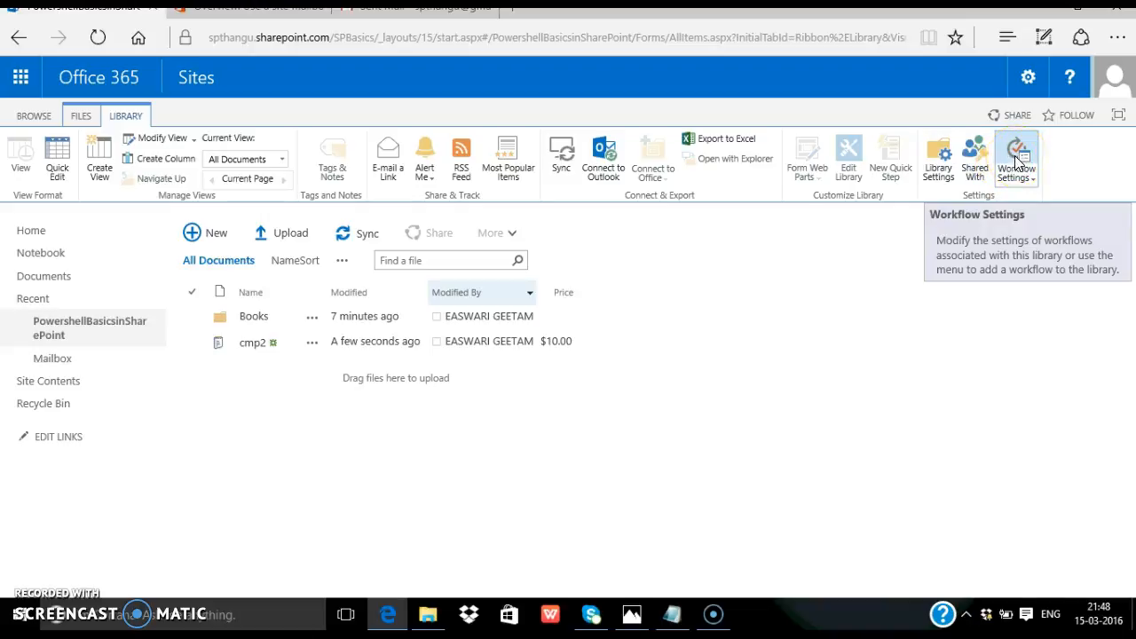
# Step: Examine the library's settings page and its name, description and navigation settings, returning without saving
pyautogui.click(936, 163)
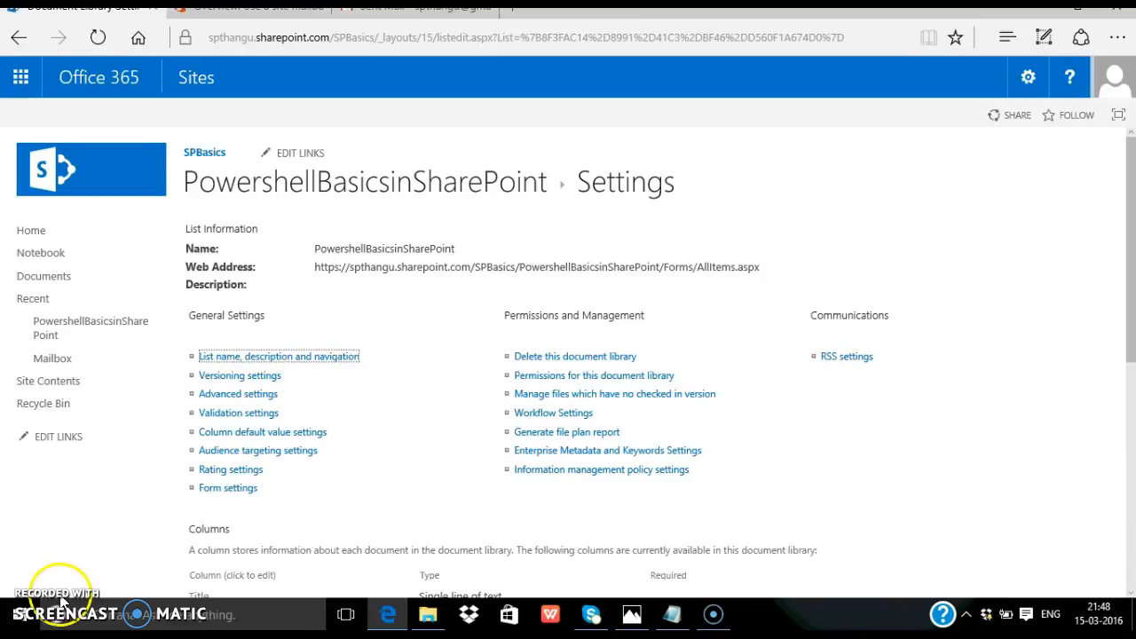
pyautogui.scroll(-1, 104, 530)
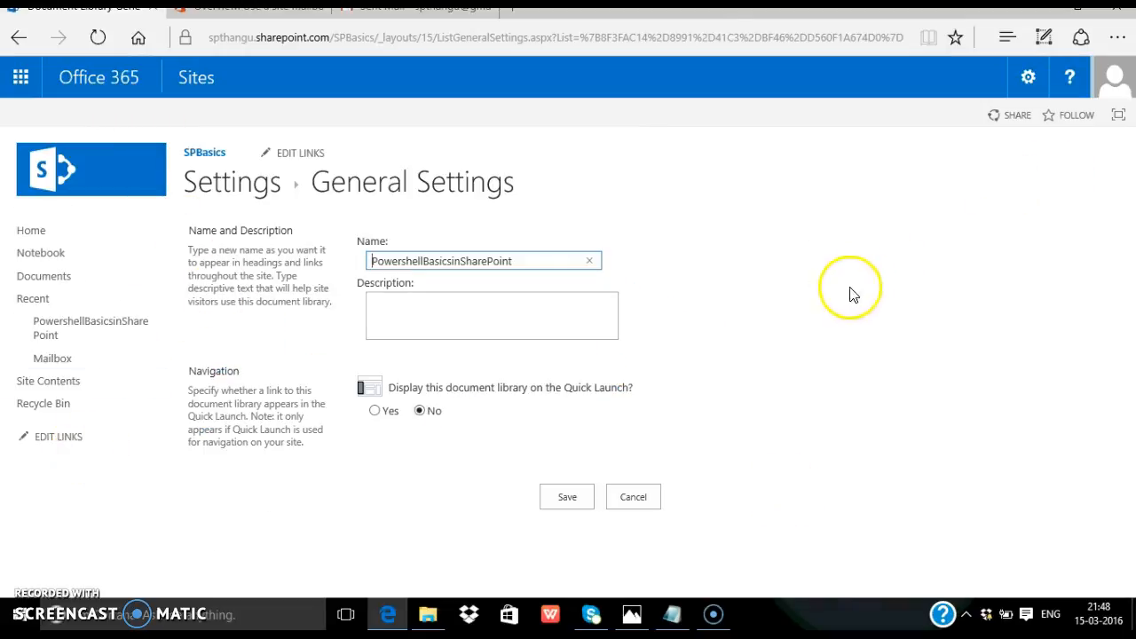
pyautogui.click(28, 48)
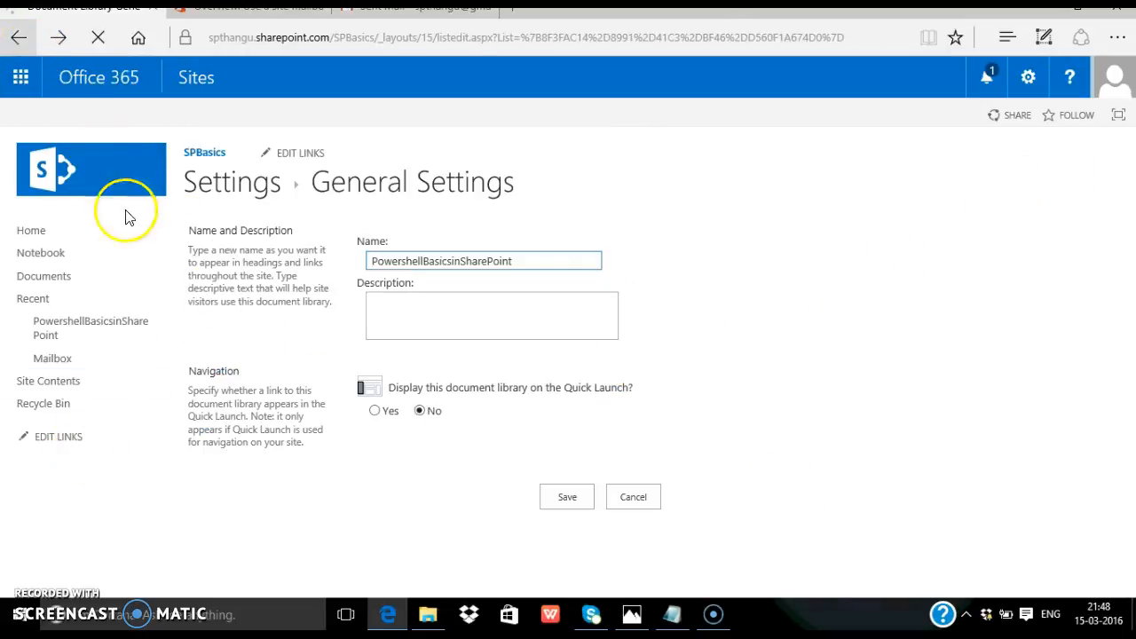
# Step: Examine the library's versioning settings, from content approval to required check-out, and cancel out of them
pyautogui.scroll(-2, 264, 257)
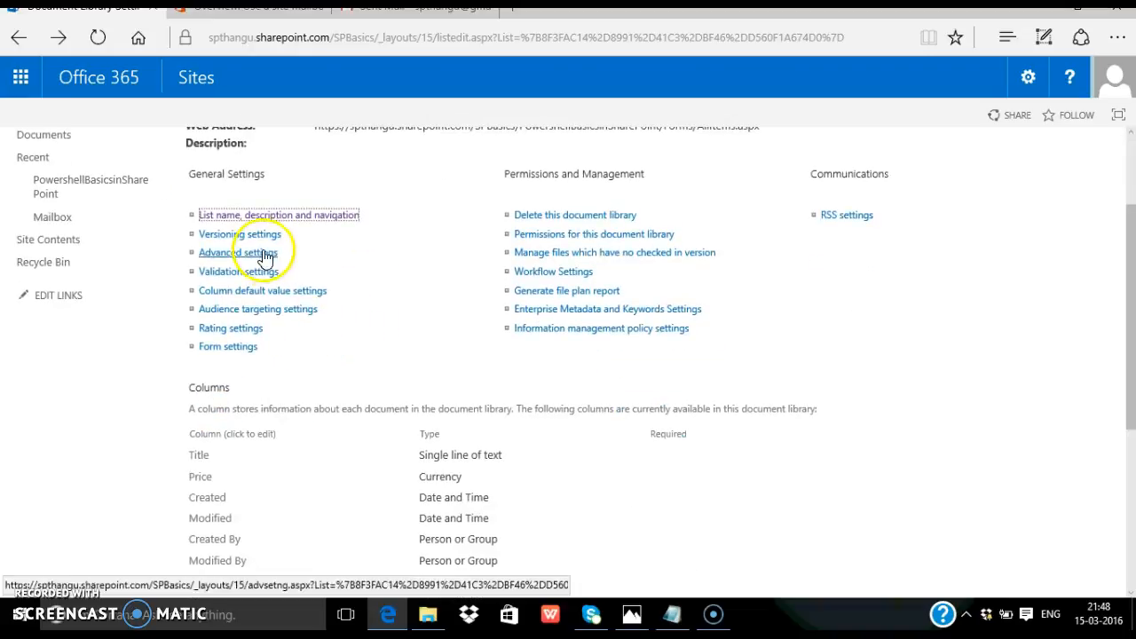
pyautogui.click(245, 241)
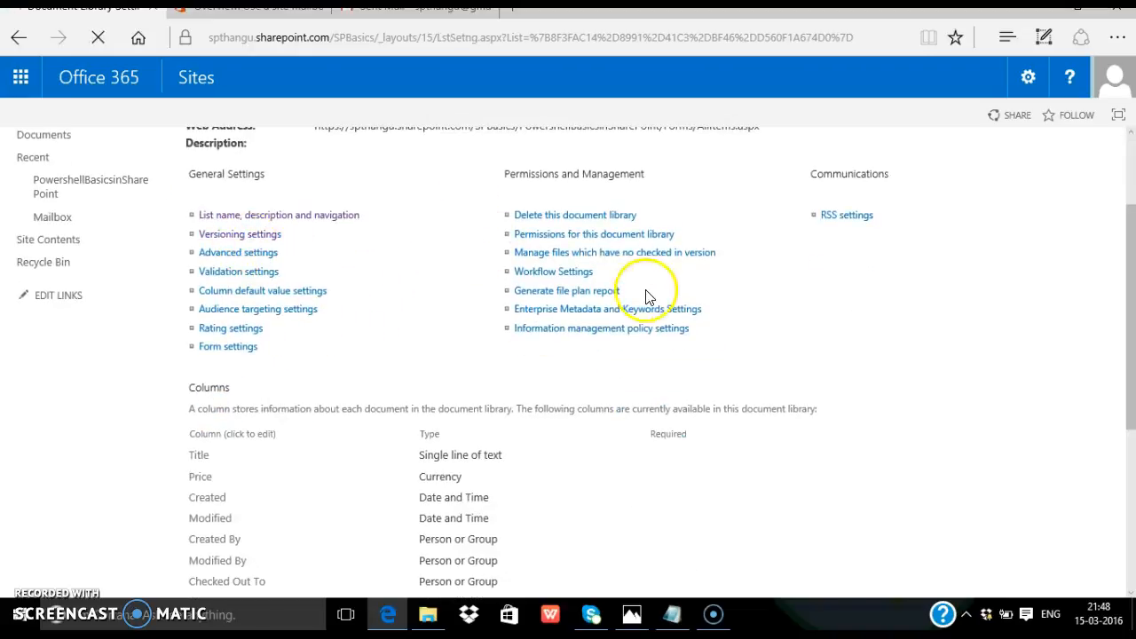
pyautogui.scroll(-2, 627, 281)
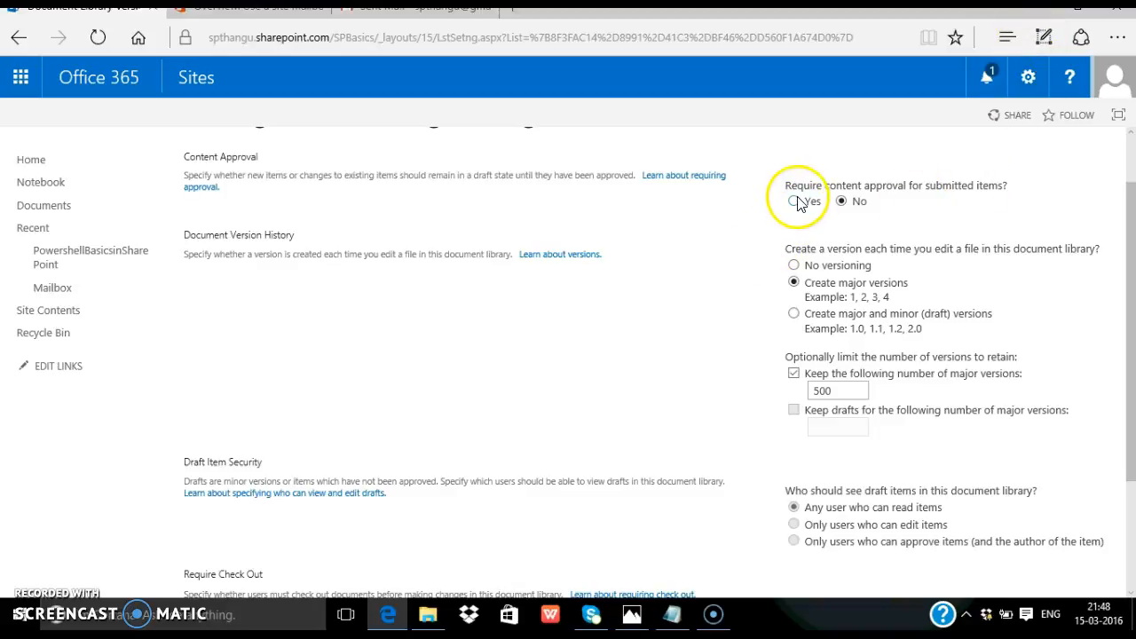
pyautogui.scroll(-2, 671, 302)
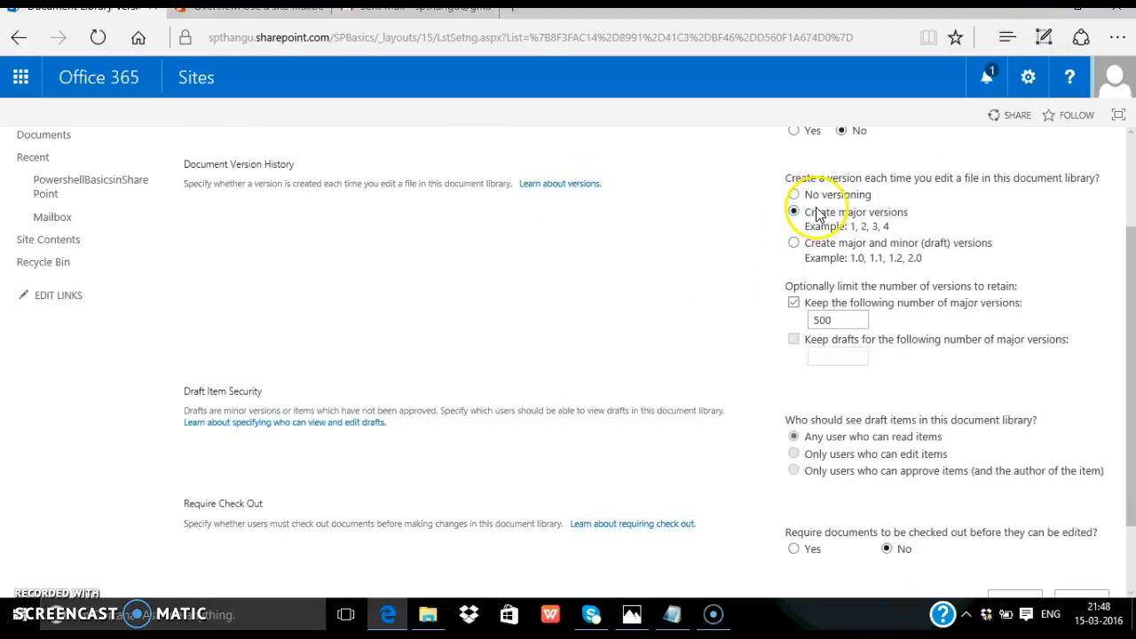
pyautogui.scroll(-2, 736, 330)
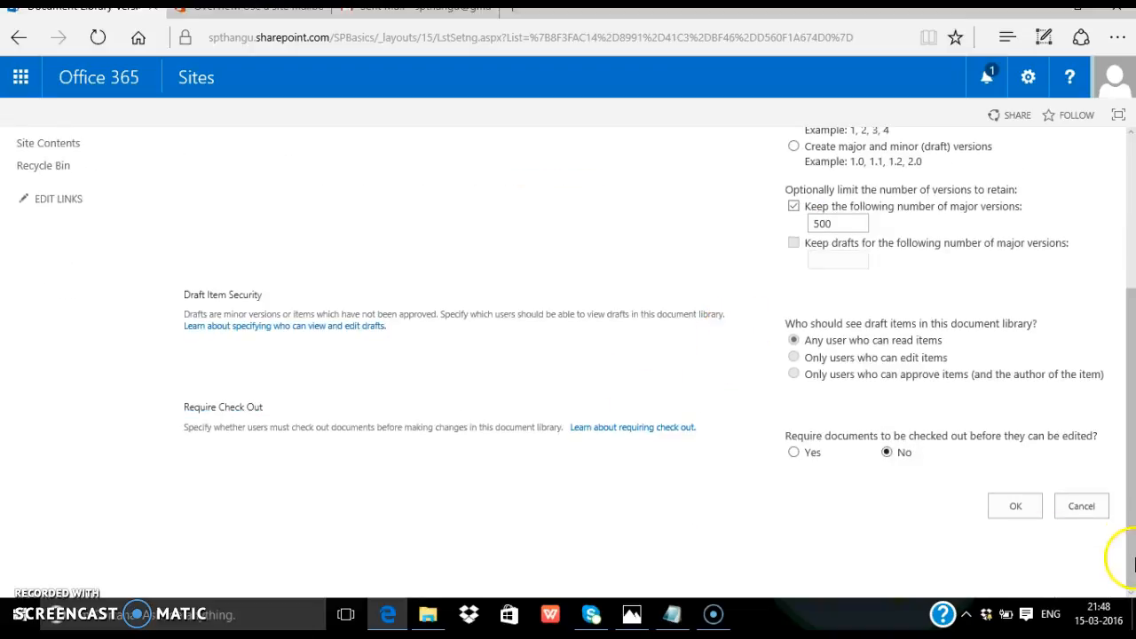
pyautogui.click(1088, 511)
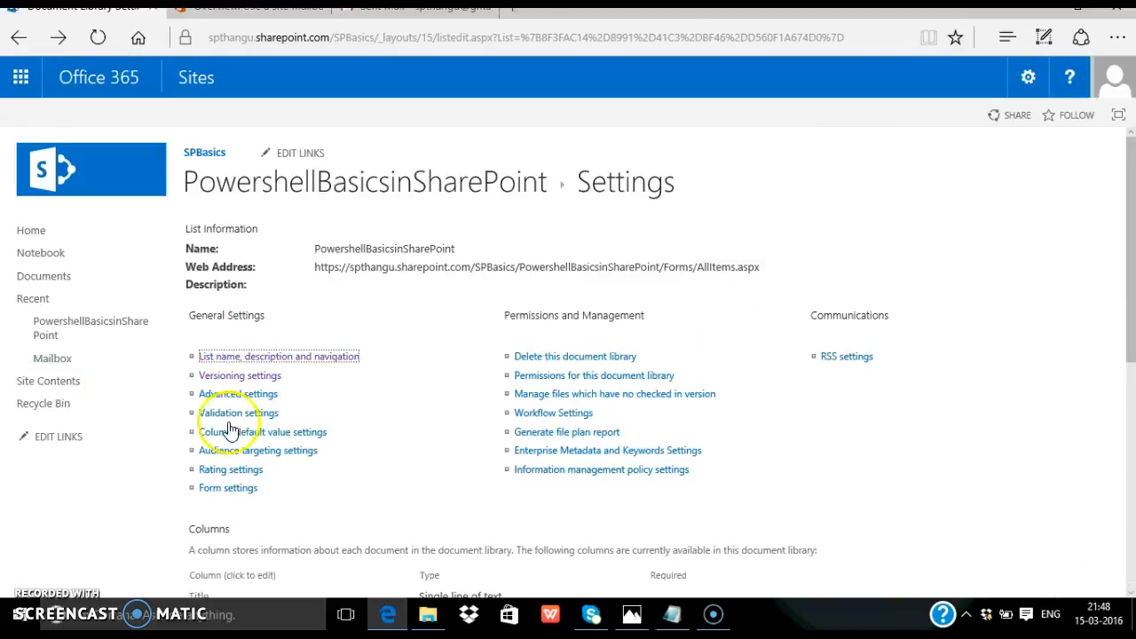
# Step: Add a Custom List app named Fruits to the SPBasics site
pyautogui.scroll(-2, 231, 435)
pyautogui.scroll(2, 440, 470)
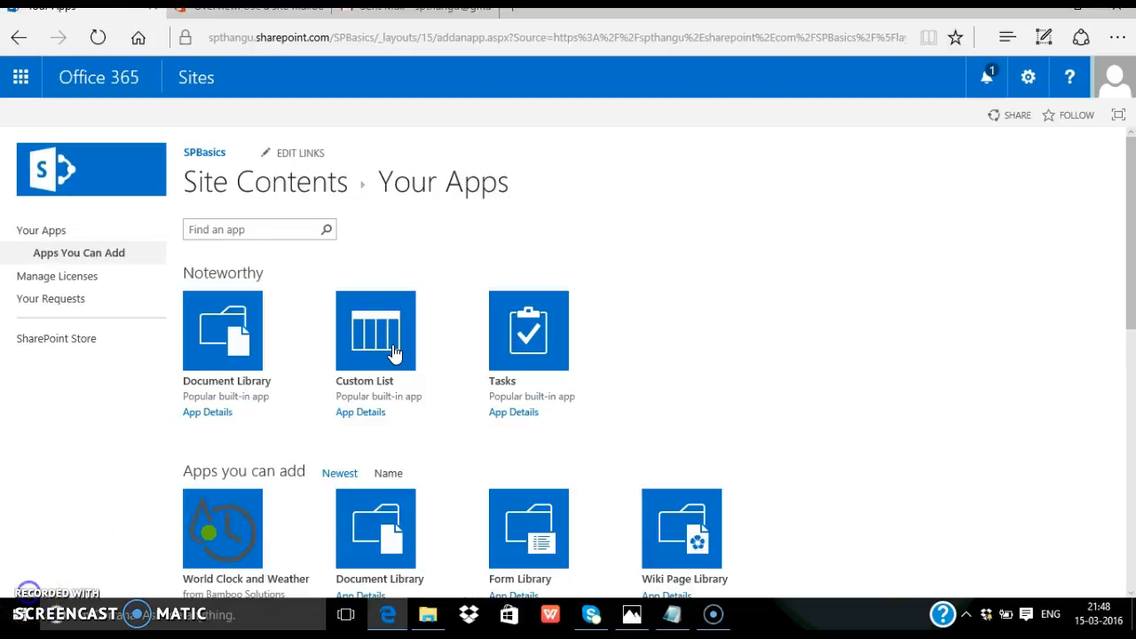
pyautogui.click(393, 346)
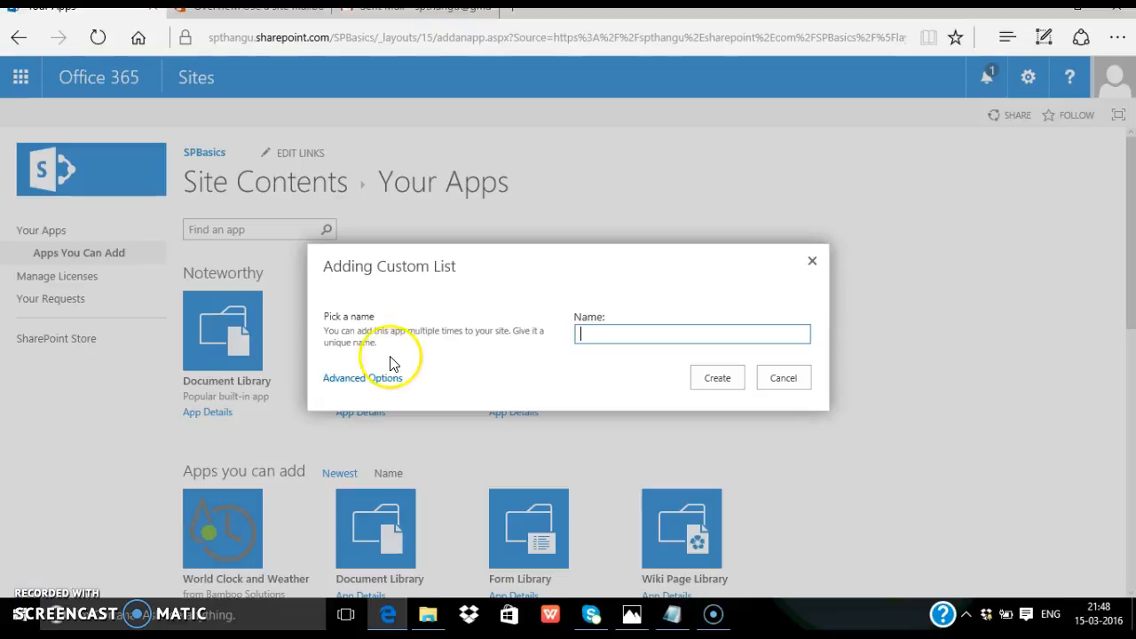
pyautogui.click(591, 335)
pyautogui.write('Fruits')
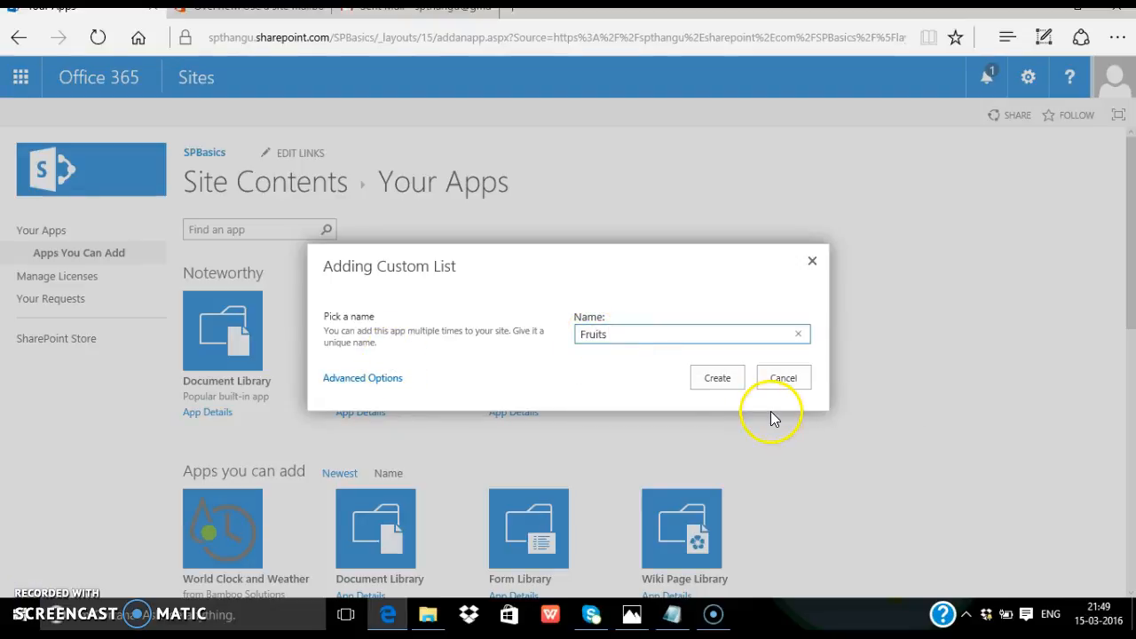
pyautogui.click(717, 377)
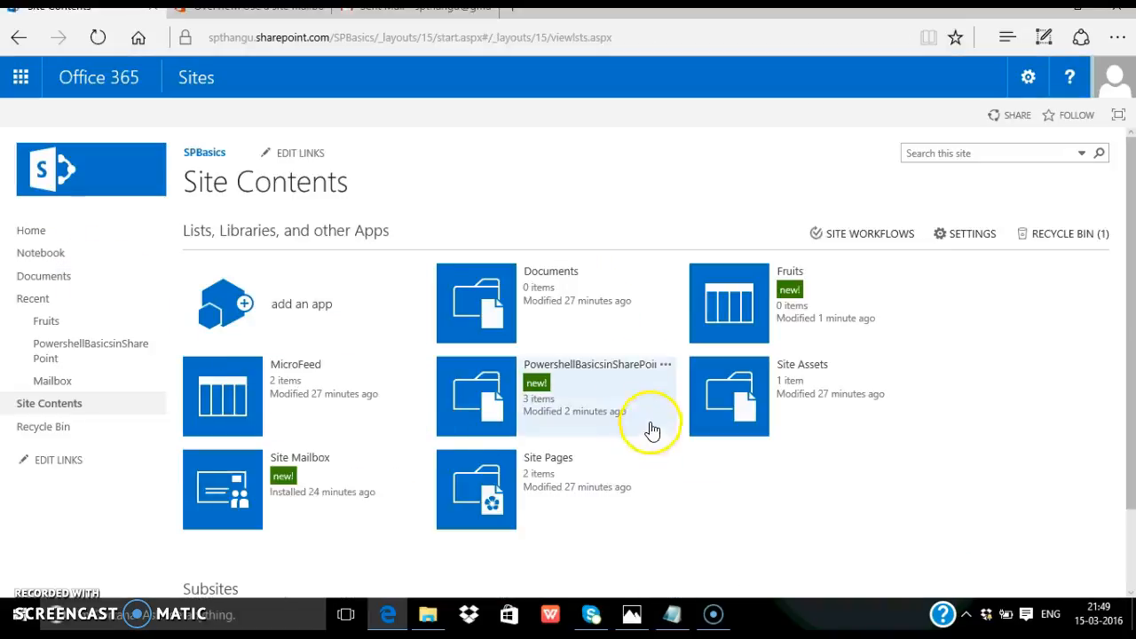
# Step: Create a Choice column named Color in the Fruits list, with Orange and Red as its choices
pyautogui.click(706, 323)
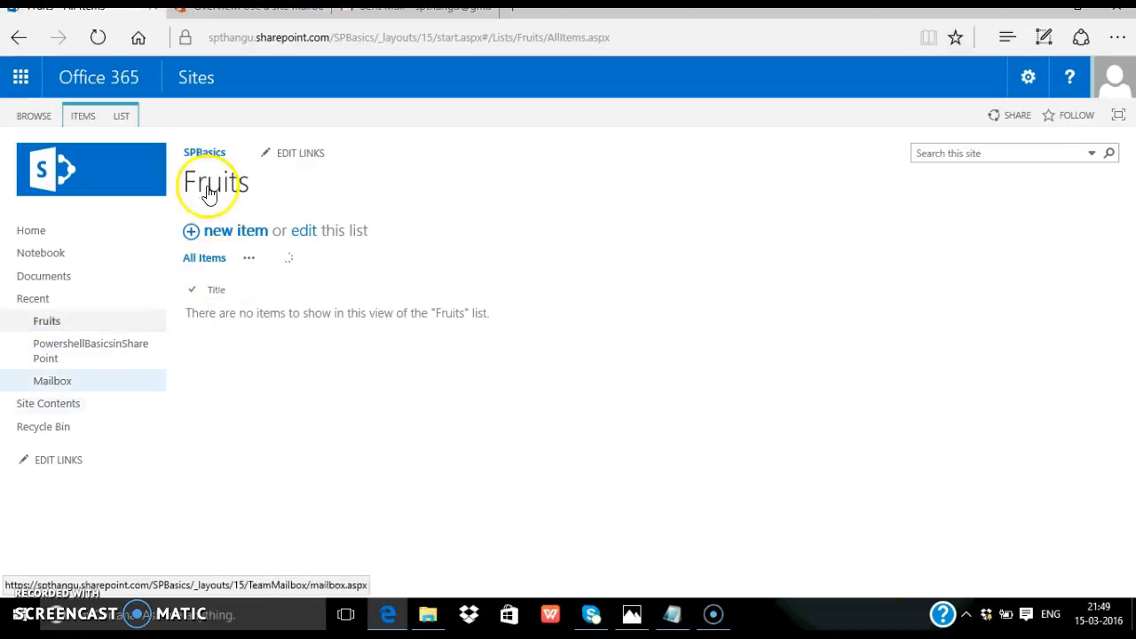
pyautogui.click(121, 116)
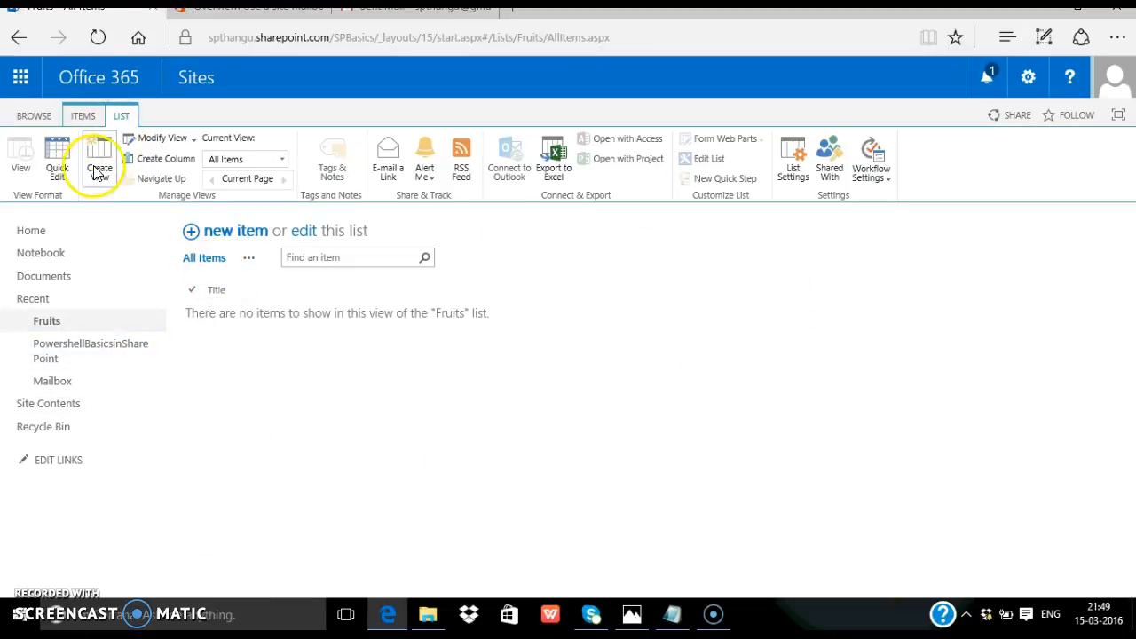
pyautogui.click(178, 158)
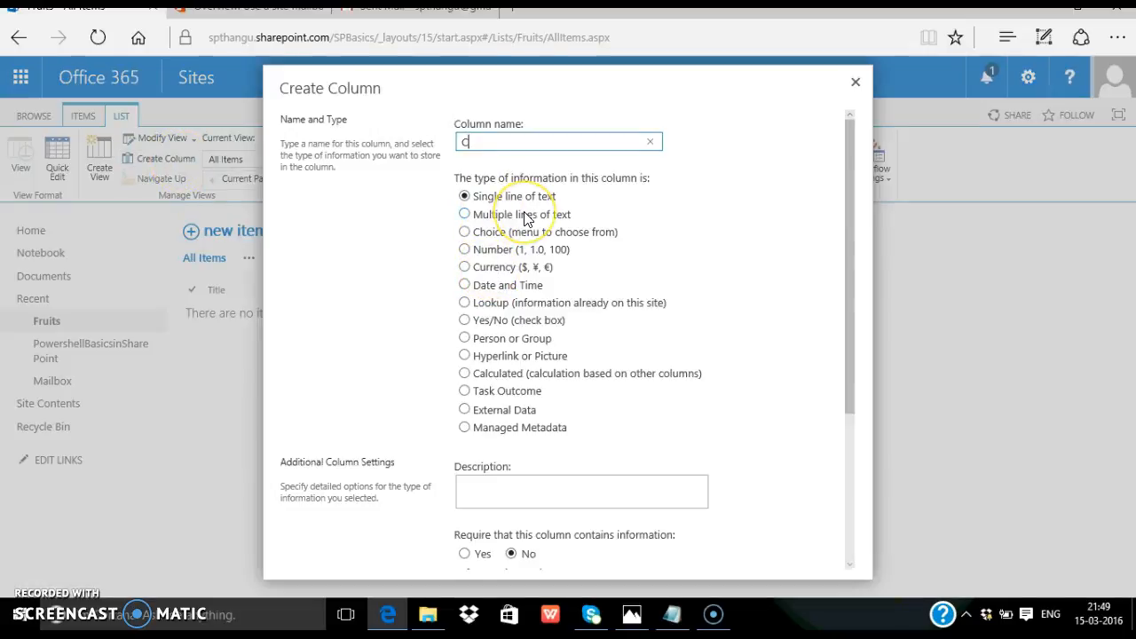
pyautogui.click(465, 233)
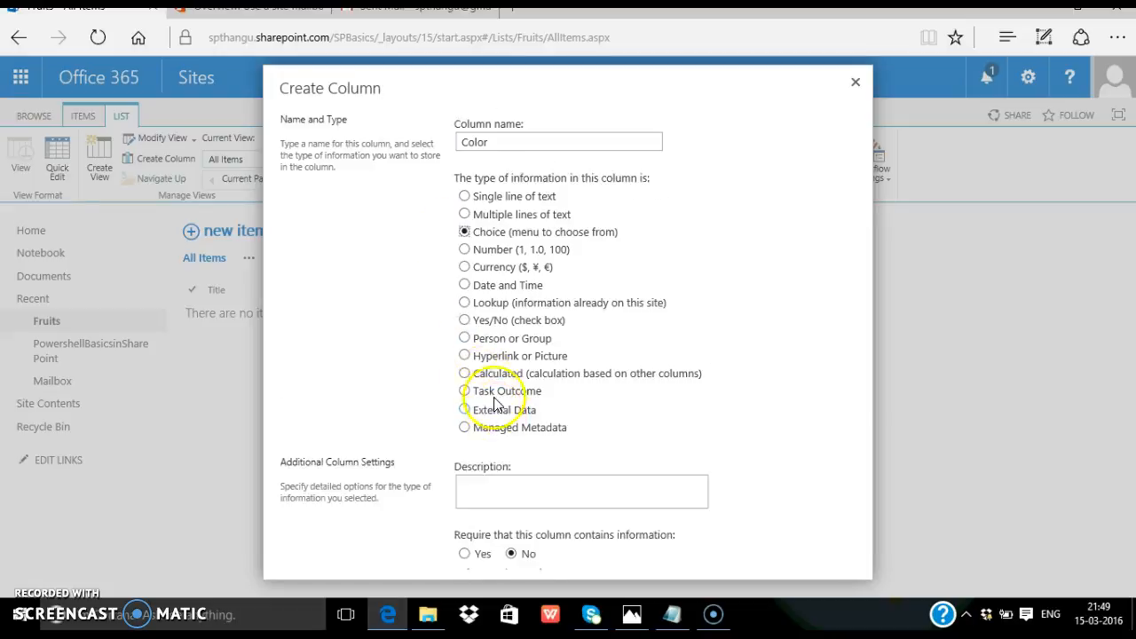
pyautogui.scroll(-2, 496, 461)
pyautogui.click(502, 524)
pyautogui.hotkey('ctrl', 'a')
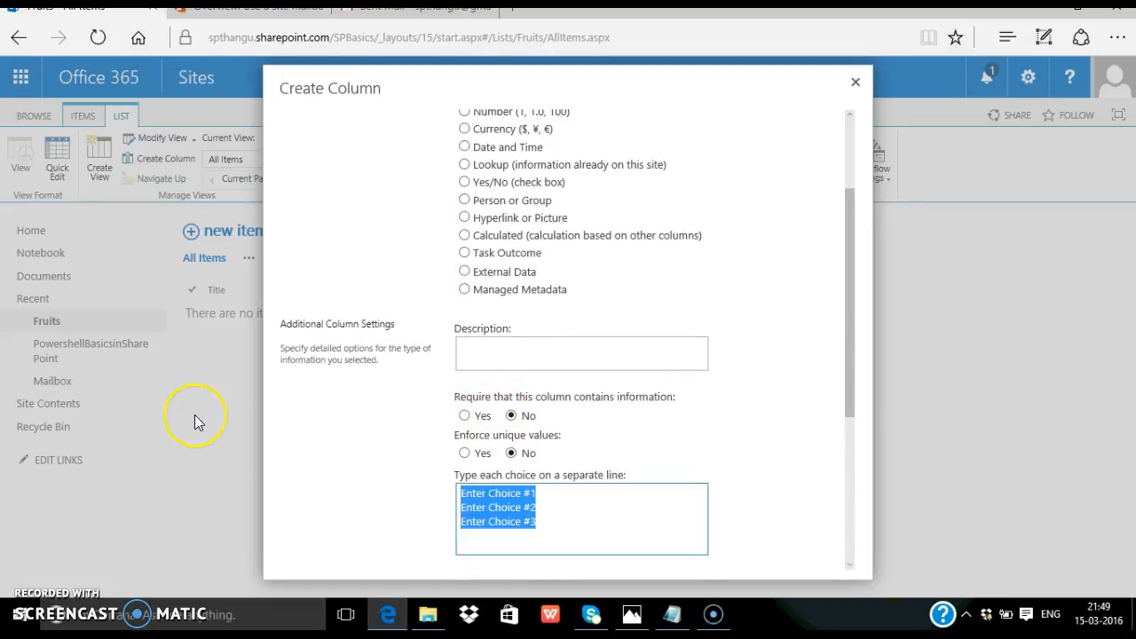
pyautogui.write('Orange Red')
pyautogui.scroll(-4, 358, 499)
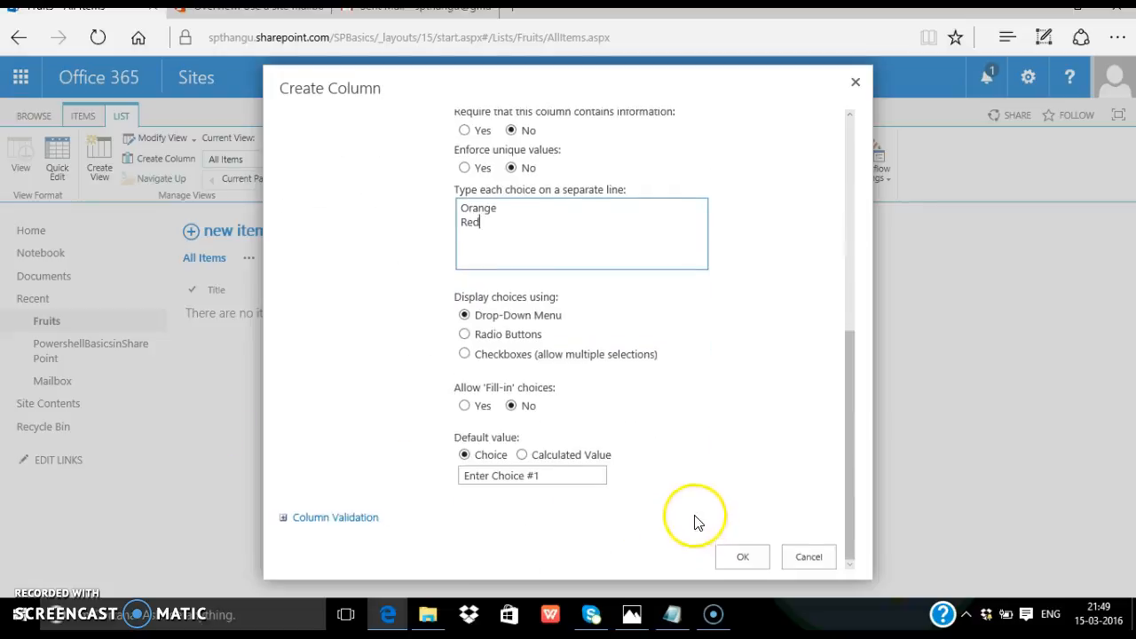
pyautogui.click(733, 557)
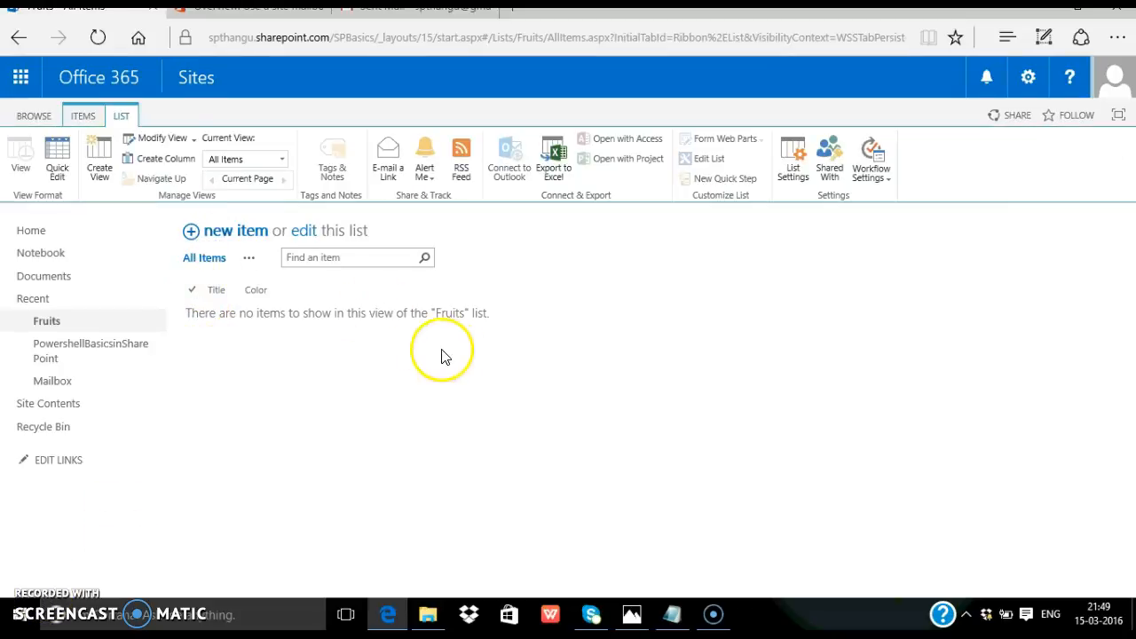
# Step: Start a new item in the Fruits list
pyautogui.click(220, 229)
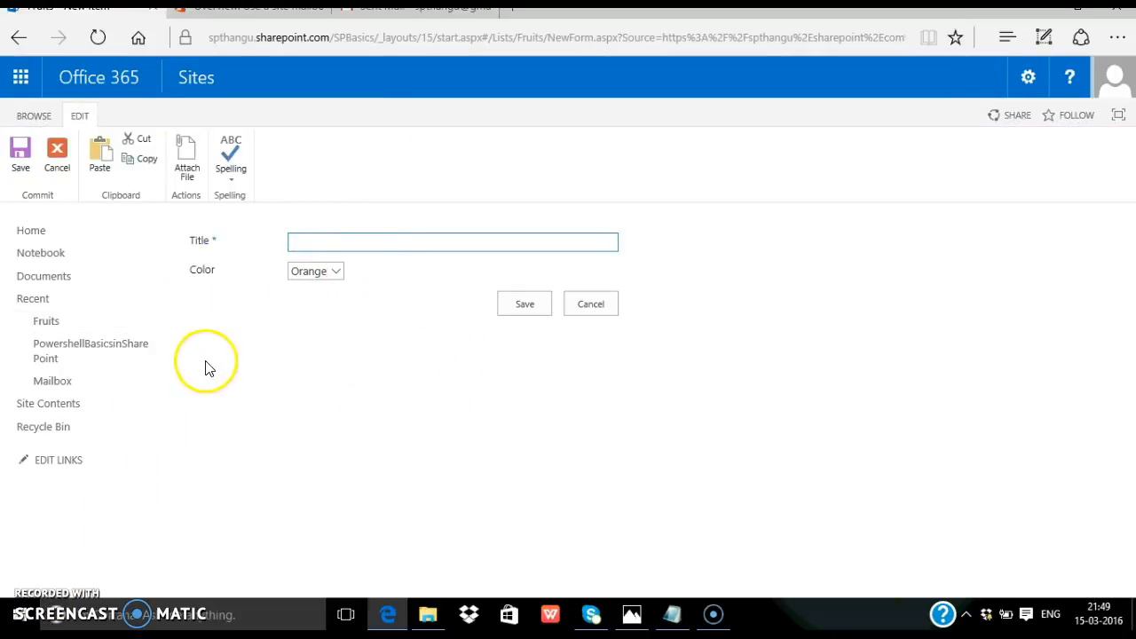